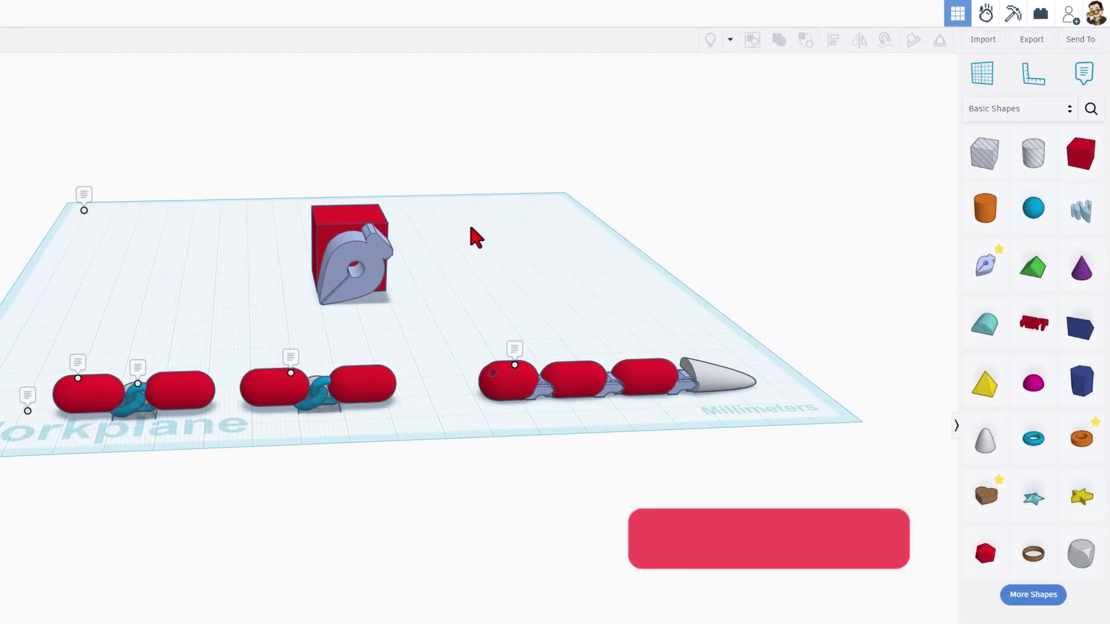
- Orbit the view around the finished segmented flexi snake models
right_drag(470, 235, 466, 296)
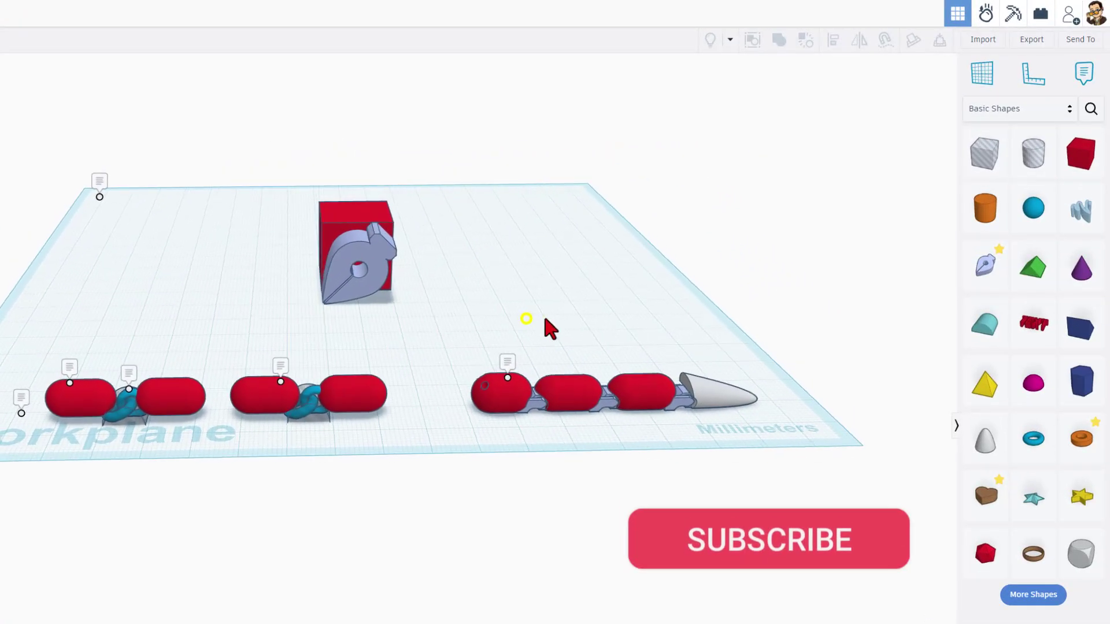
right_drag(554, 328, 512, 388)
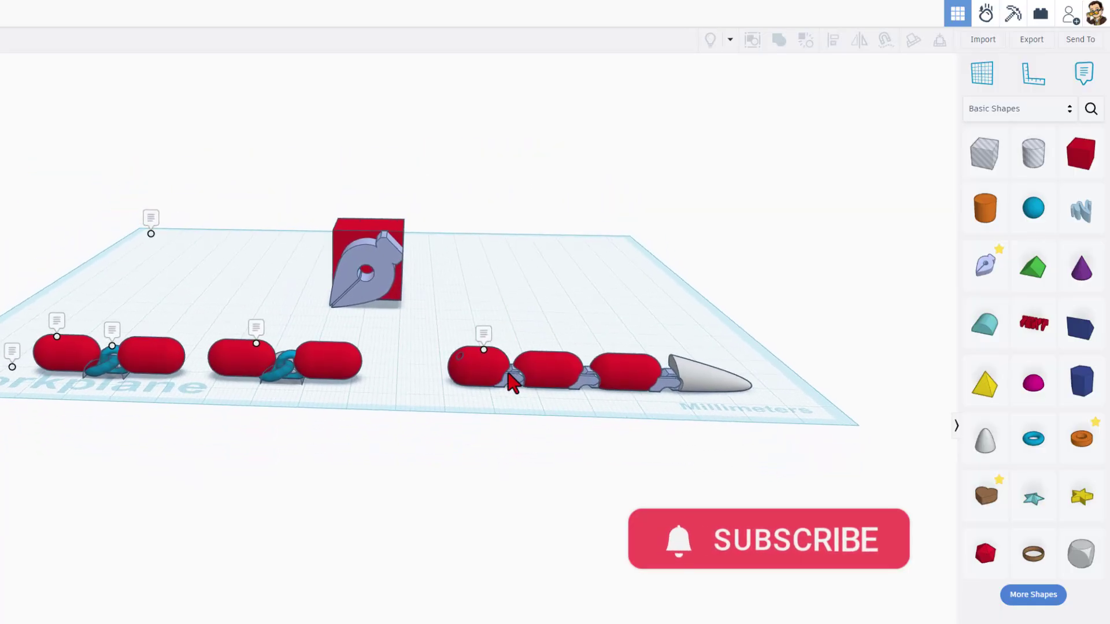
scroll(512, 388, up, 1)
scroll(511, 386, up, 2)
scroll(512, 381, up, 2)
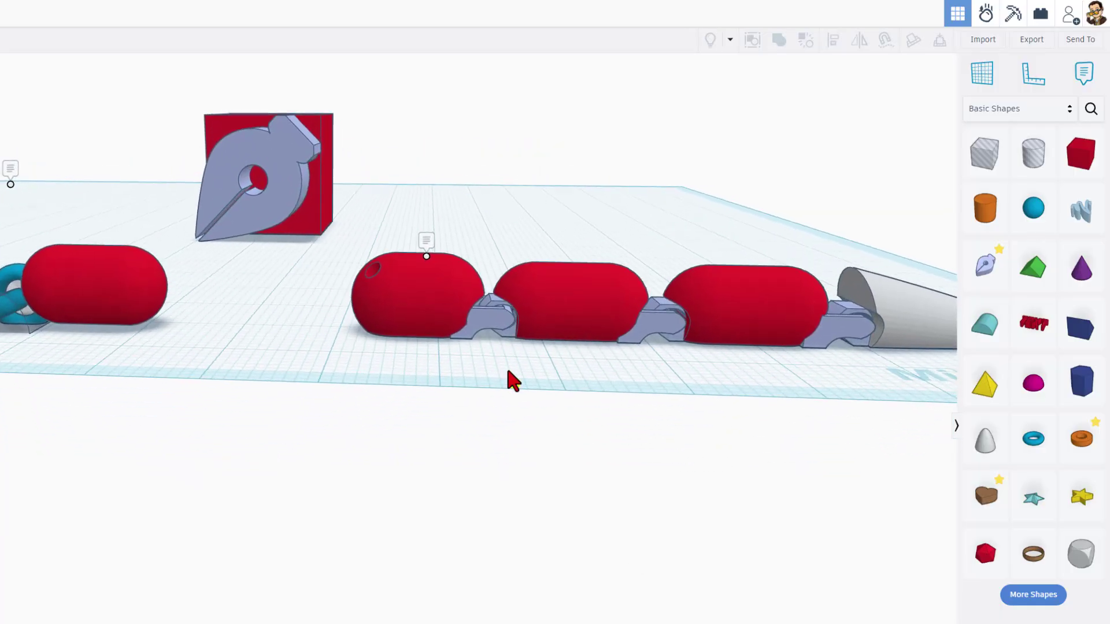
mouse_move(512, 381)
right_down()
mouse_move(533, 389)
mouse_move(557, 347)
mouse_move(634, 402)
mouse_move(662, 328)
mouse_move(638, 344)
right_up()
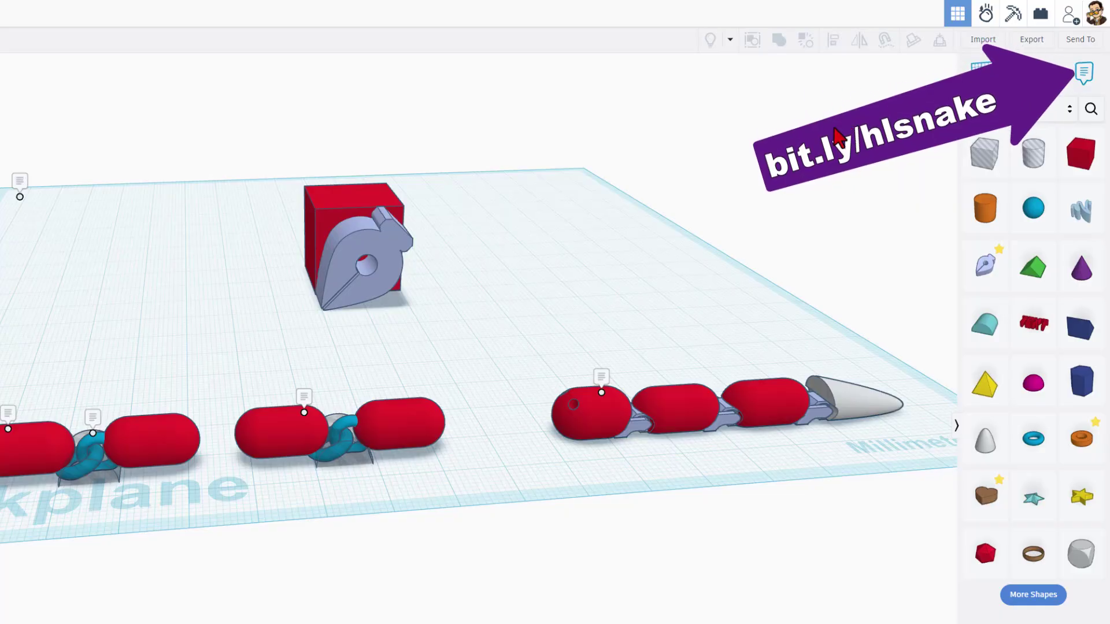
right_drag(721, 223, 739, 224)
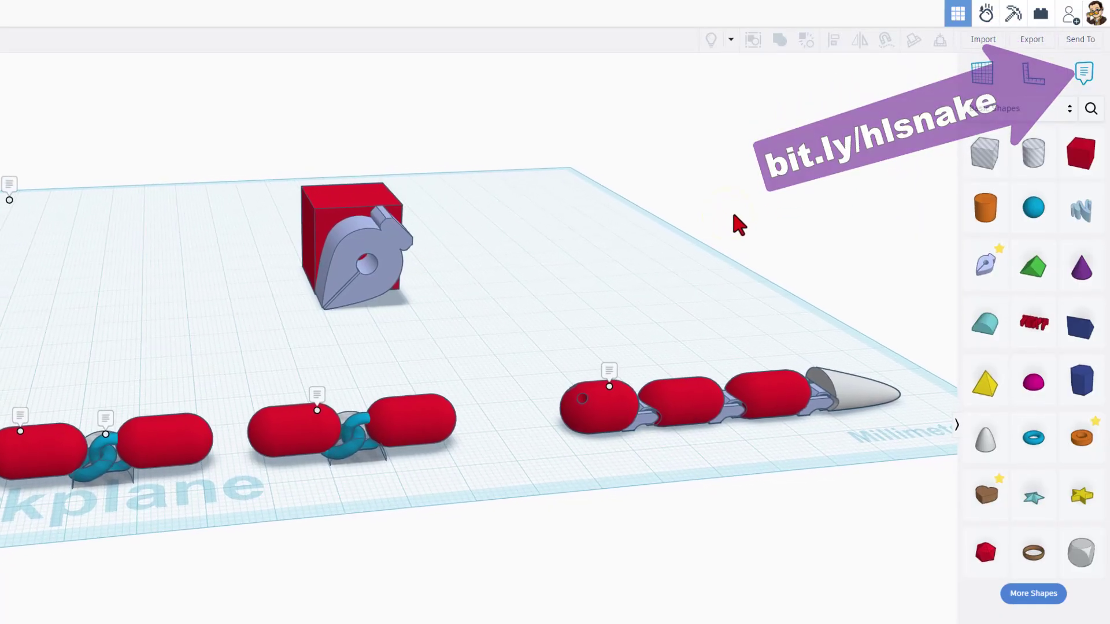
scroll(738, 224, down, 3)
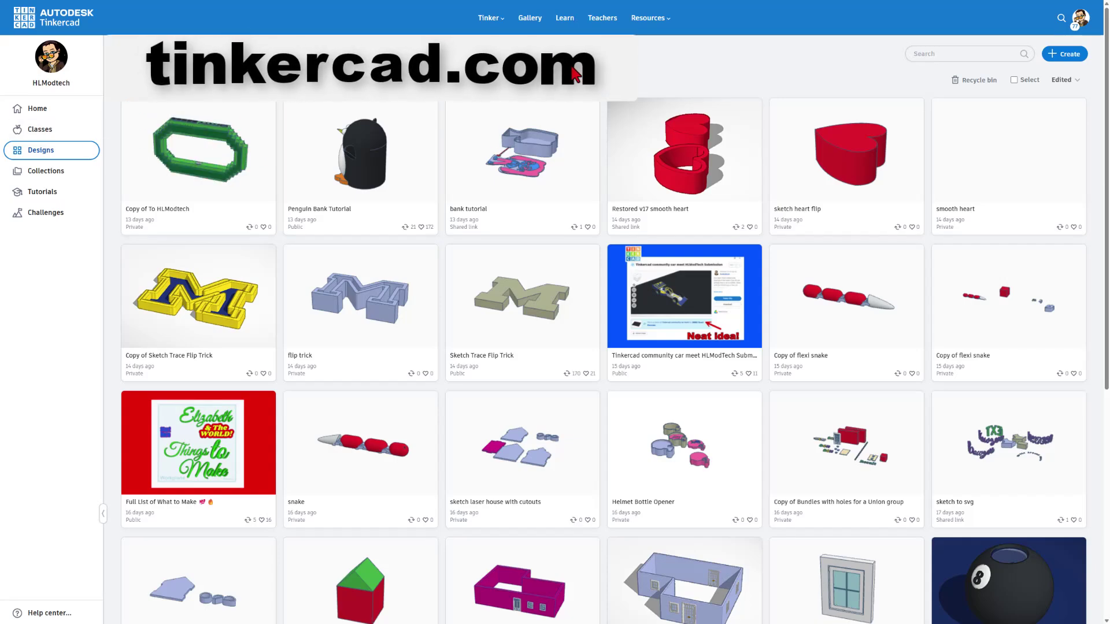
- Create a new blank design named 'flexi name' from the profile menu
click(1081, 21)
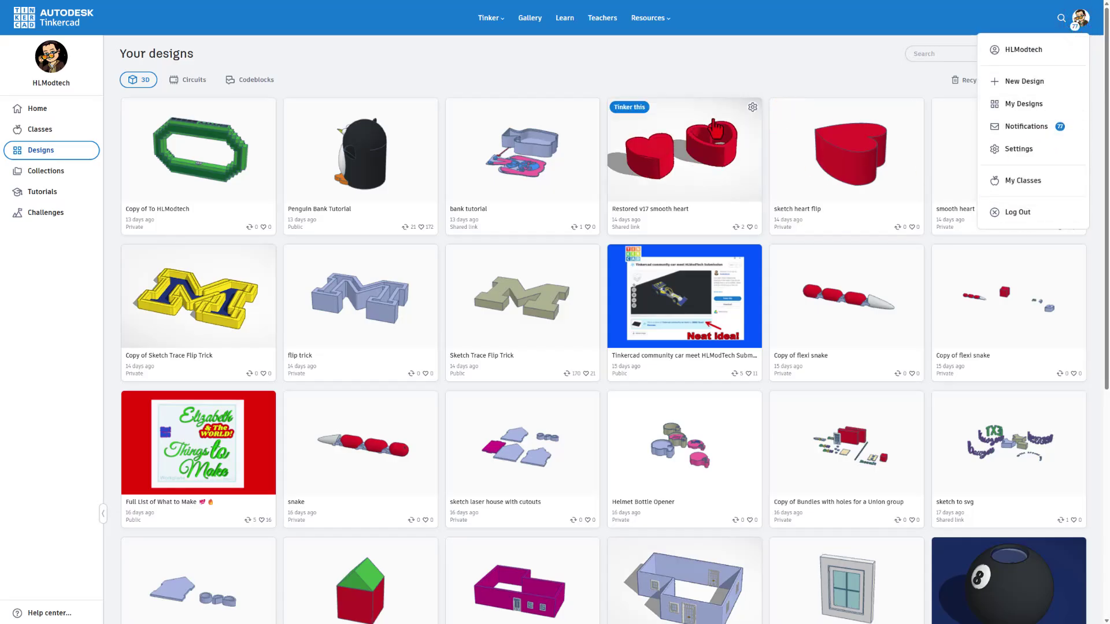
click(686, 67)
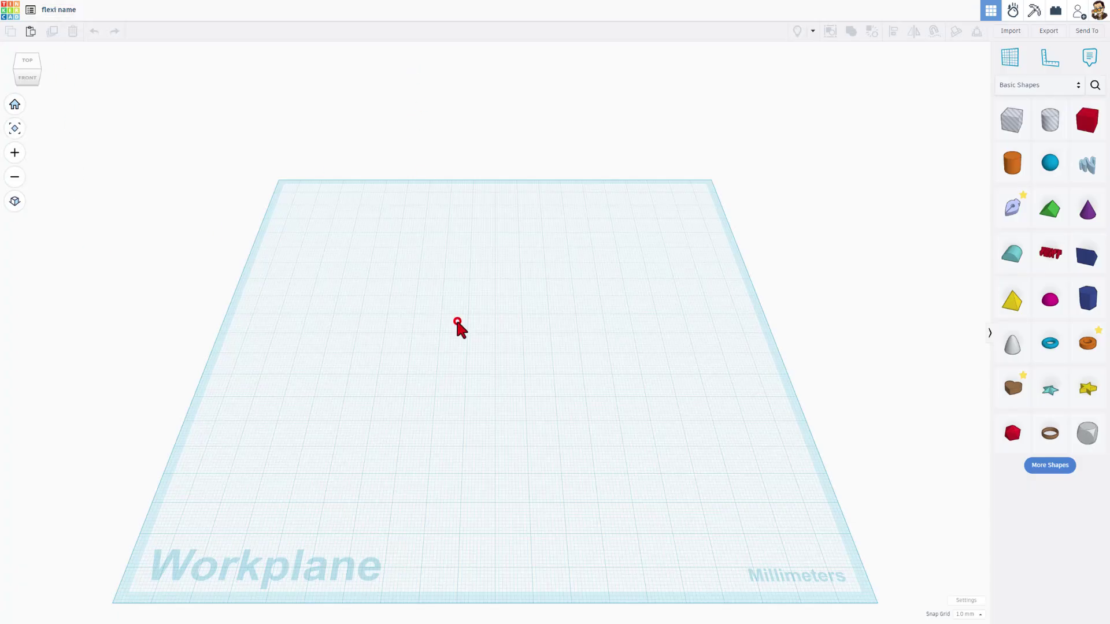
- Drop a red default TEXT shape at the workplane centre, then return to the dashboard
right_drag(449, 313, 454, 330)
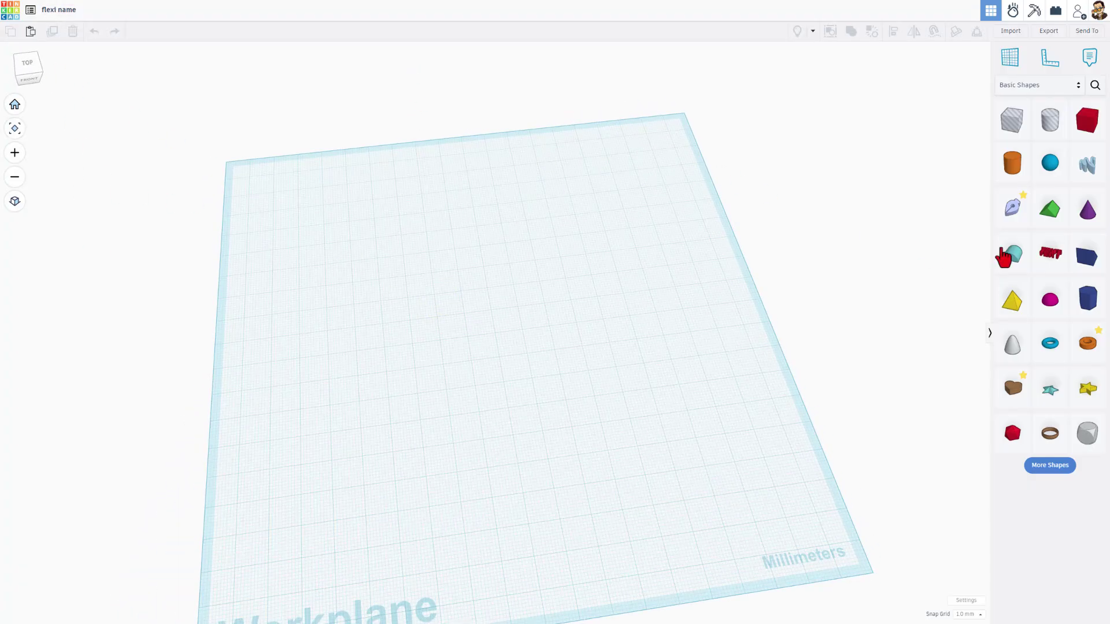
drag(1051, 253, 535, 321)
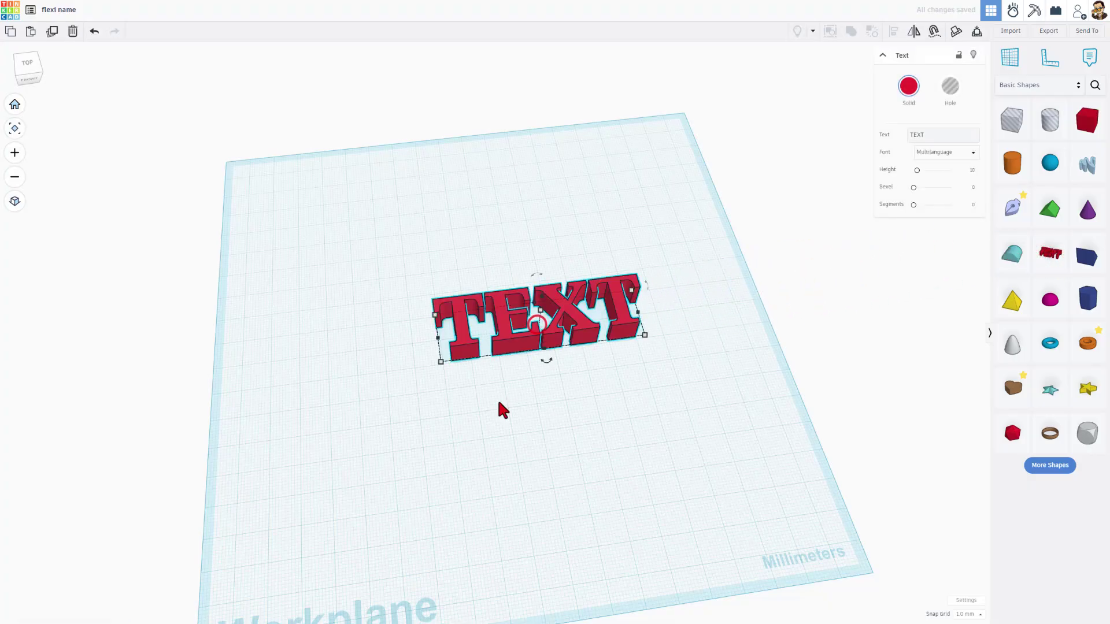
mouse_move(499, 403)
right_down()
mouse_move(444, 367)
mouse_move(554, 342)
right_up()
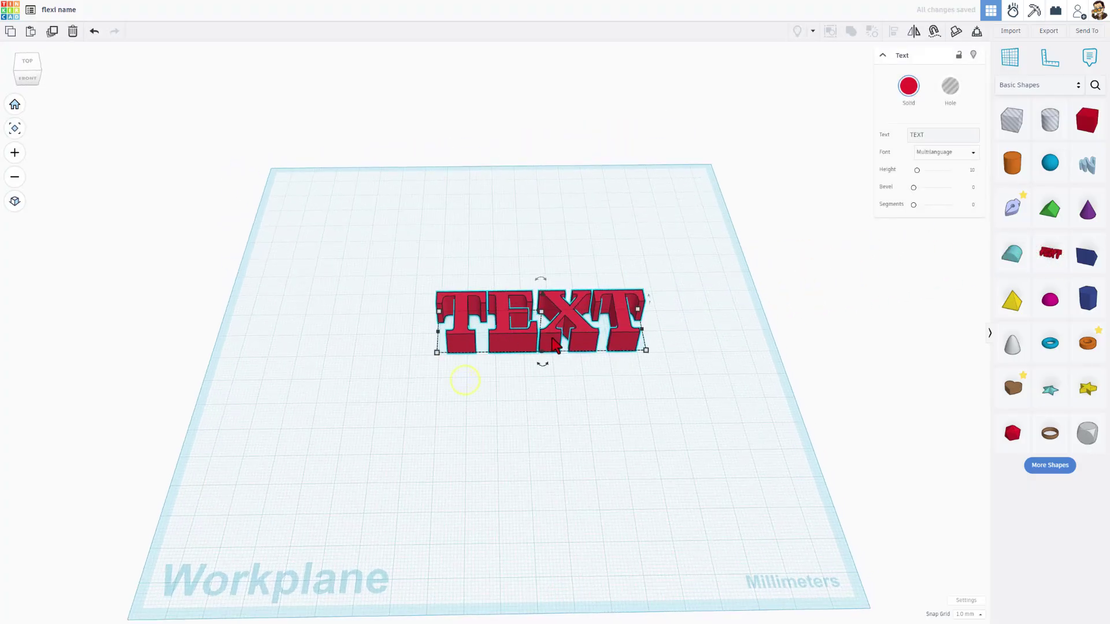
click(11, 22)
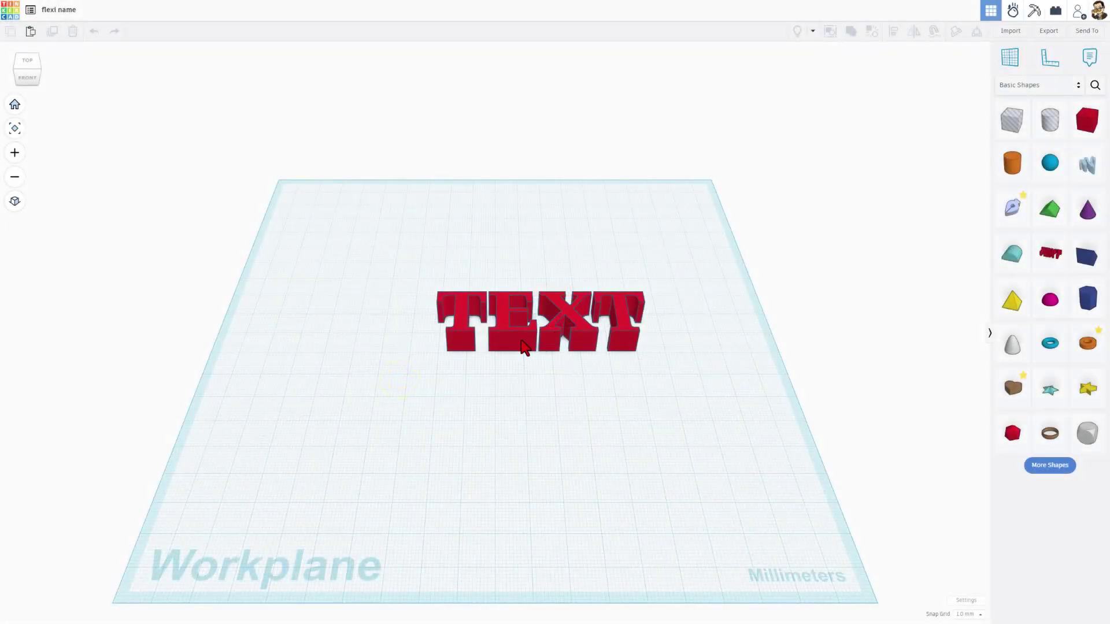
- Change the red 3D text from TEXT to 'LIONS' and view it from the front
click(522, 343)
right_drag(654, 289, 461, 384)
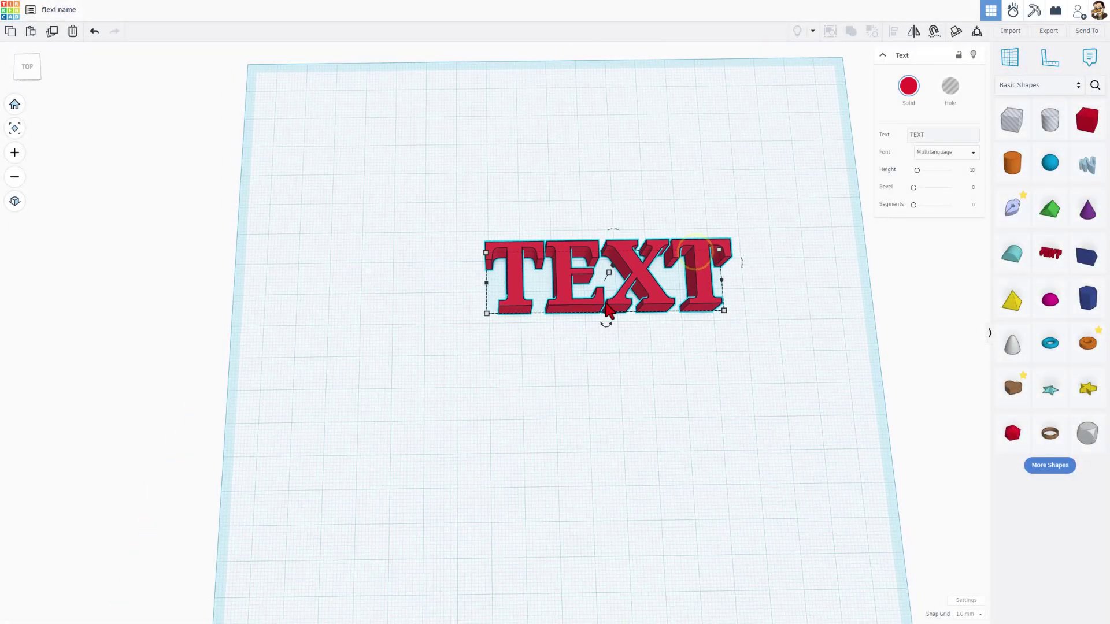
click(915, 135)
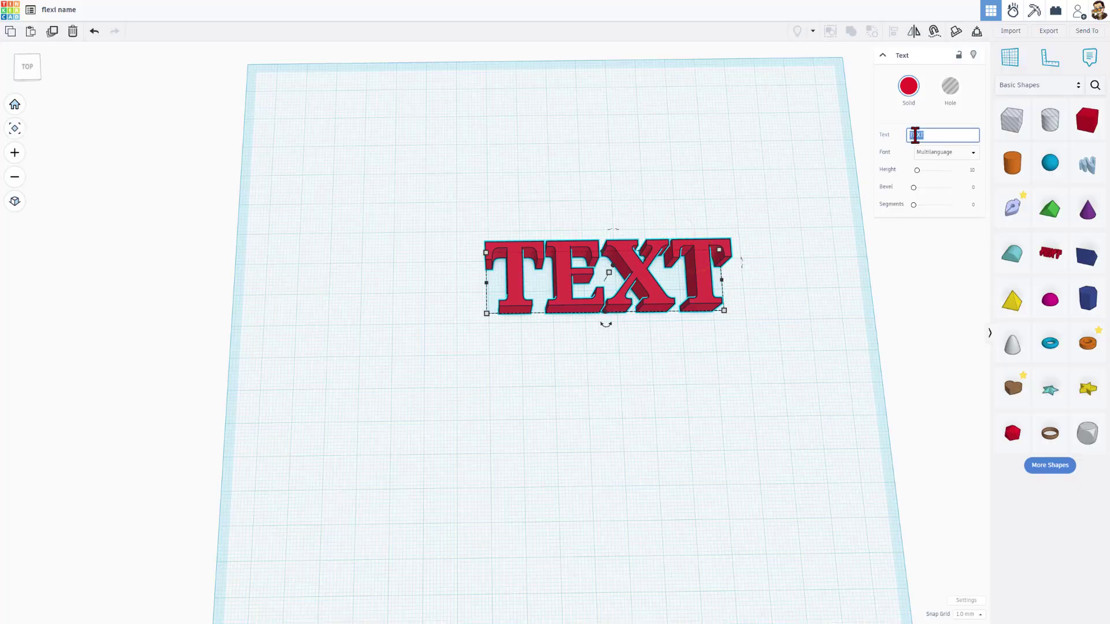
text(LIONS)
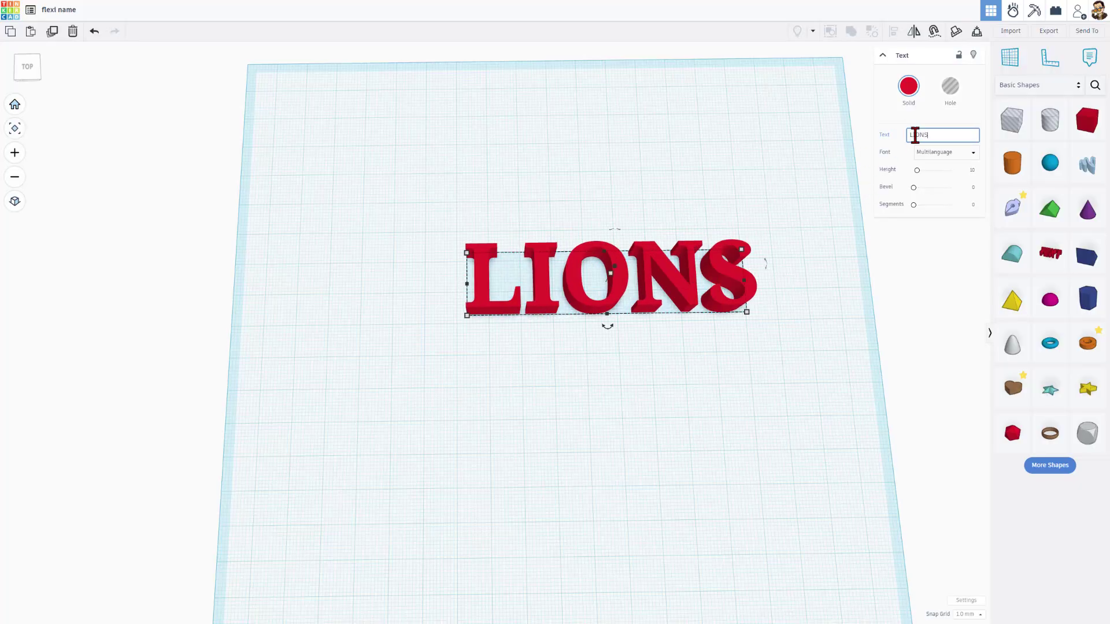
click(569, 340)
mouse_move(570, 339)
right_down()
mouse_move(607, 366)
mouse_move(596, 369)
right_up()
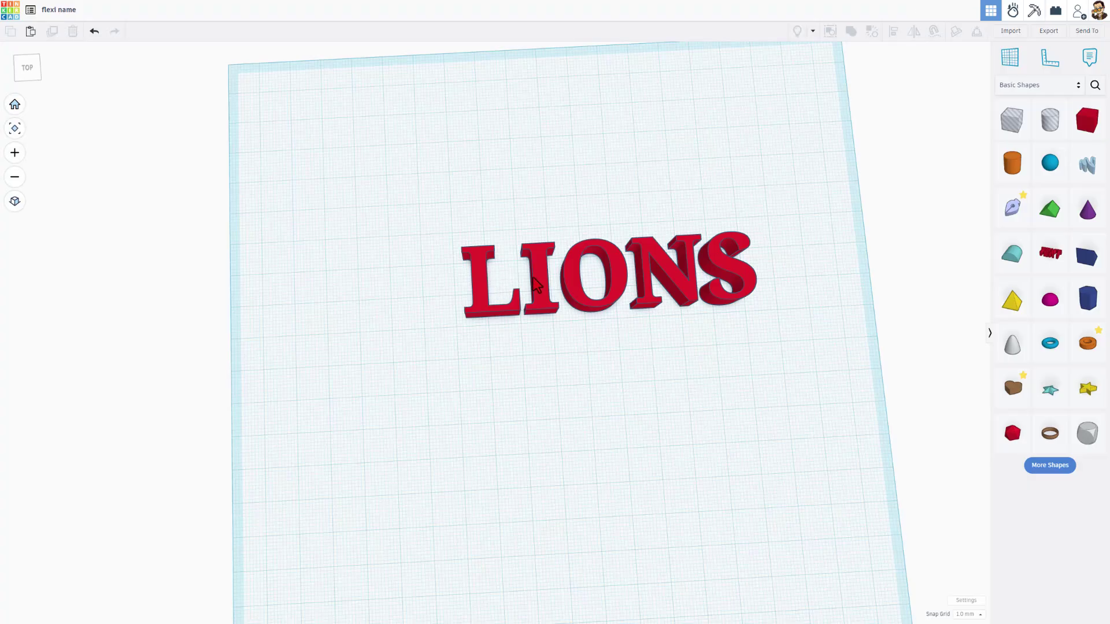
mouse_move(646, 351)
right_down()
mouse_move(587, 458)
mouse_move(669, 441)
right_up()
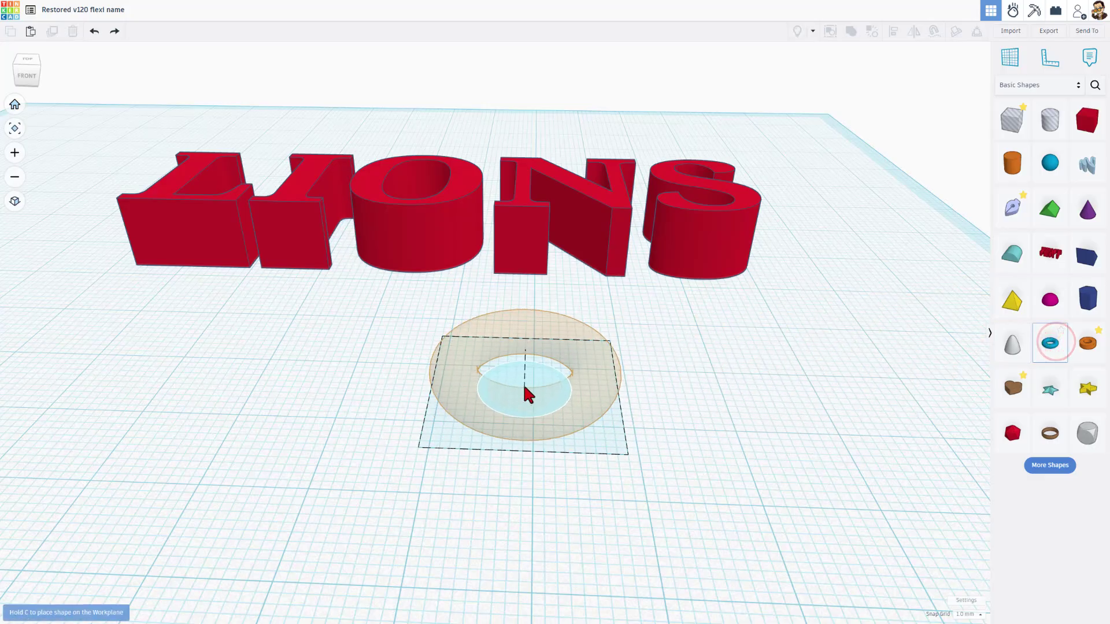
- Place a small-radius blue torus ring below the LIONS text
drag(1052, 351, 519, 381)
right_drag(532, 407, 530, 404)
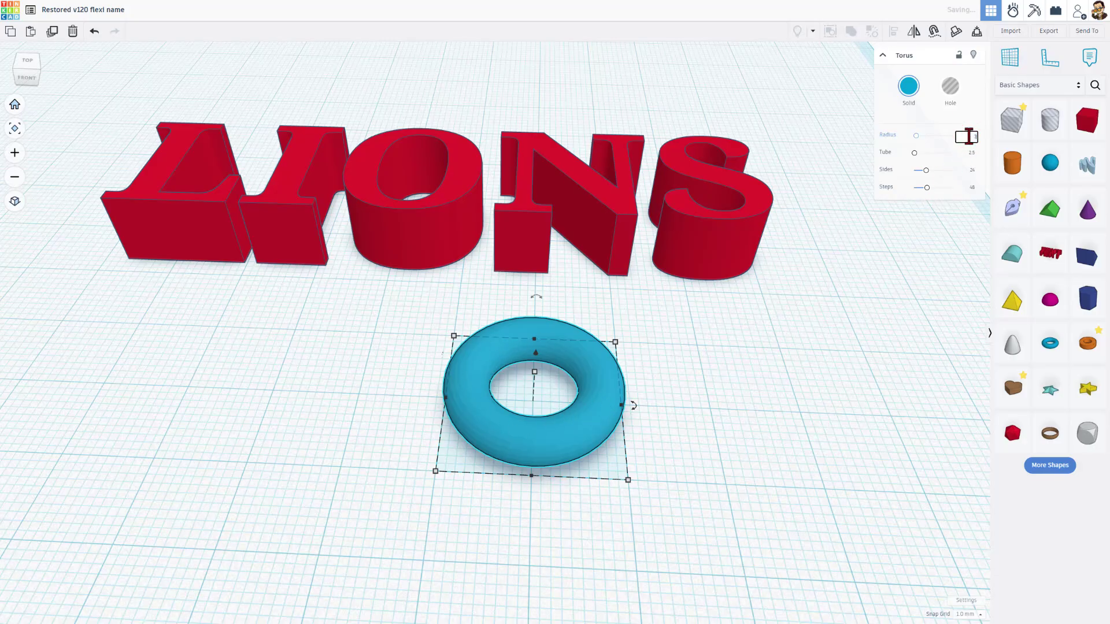
key(Return)
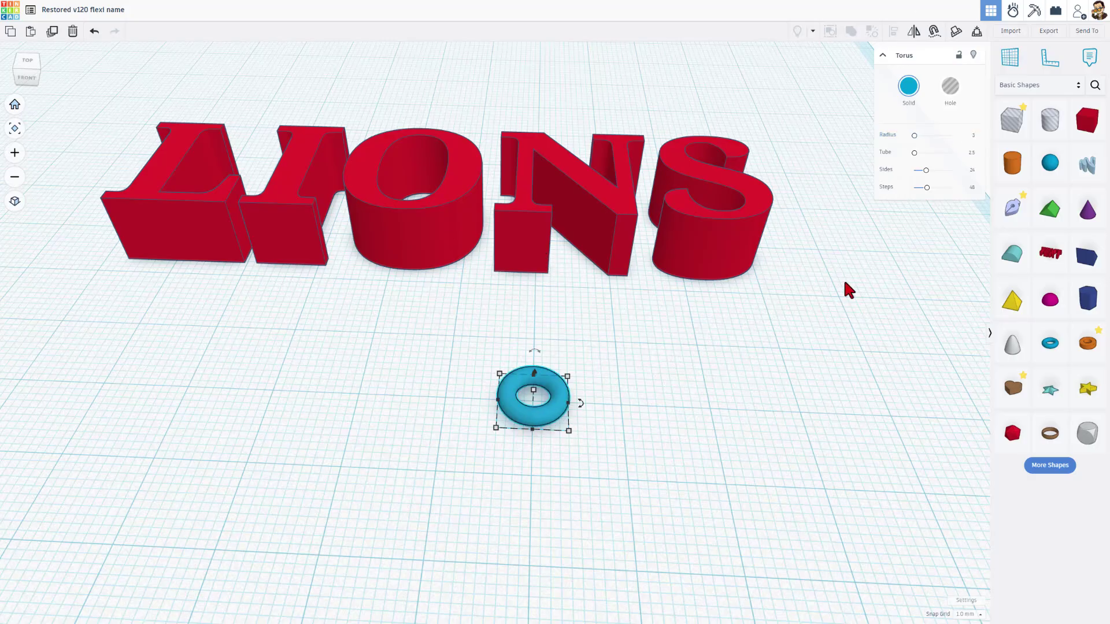
- Add a second small torus, drop it to the workplane, and set it beside the first ring
drag(1050, 343, 529, 246)
key(c)
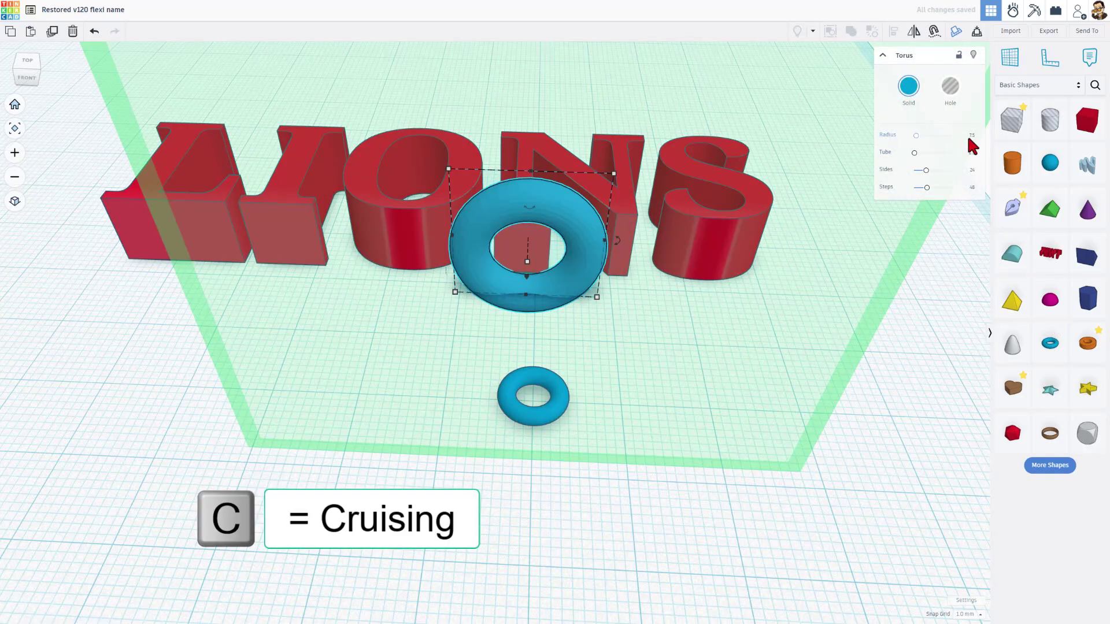
key(Return)
click(721, 372)
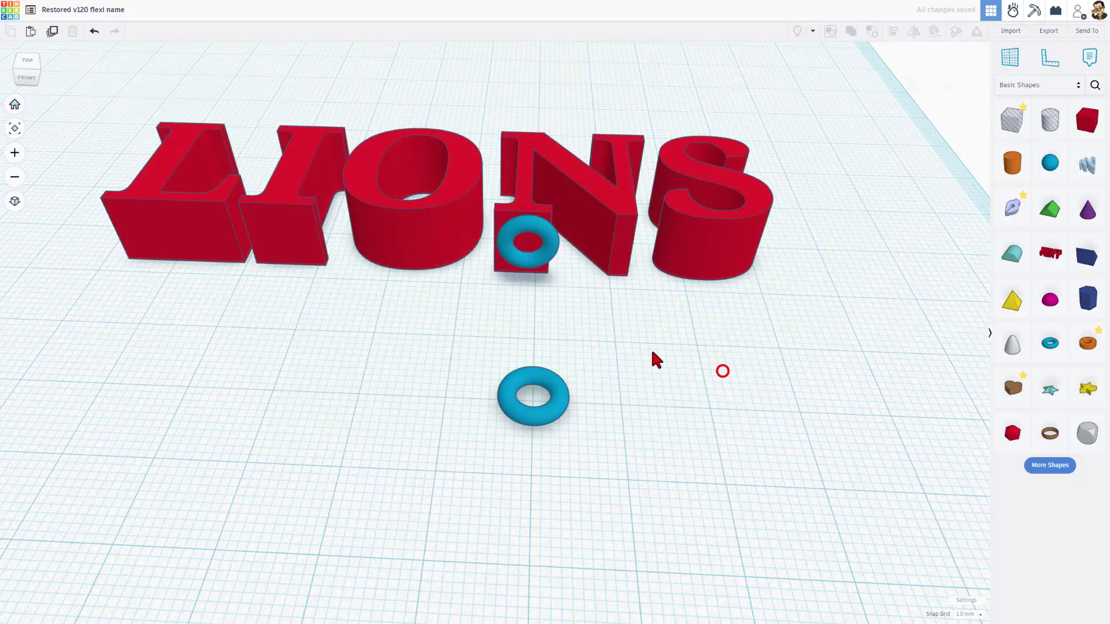
key(d)
click(546, 269)
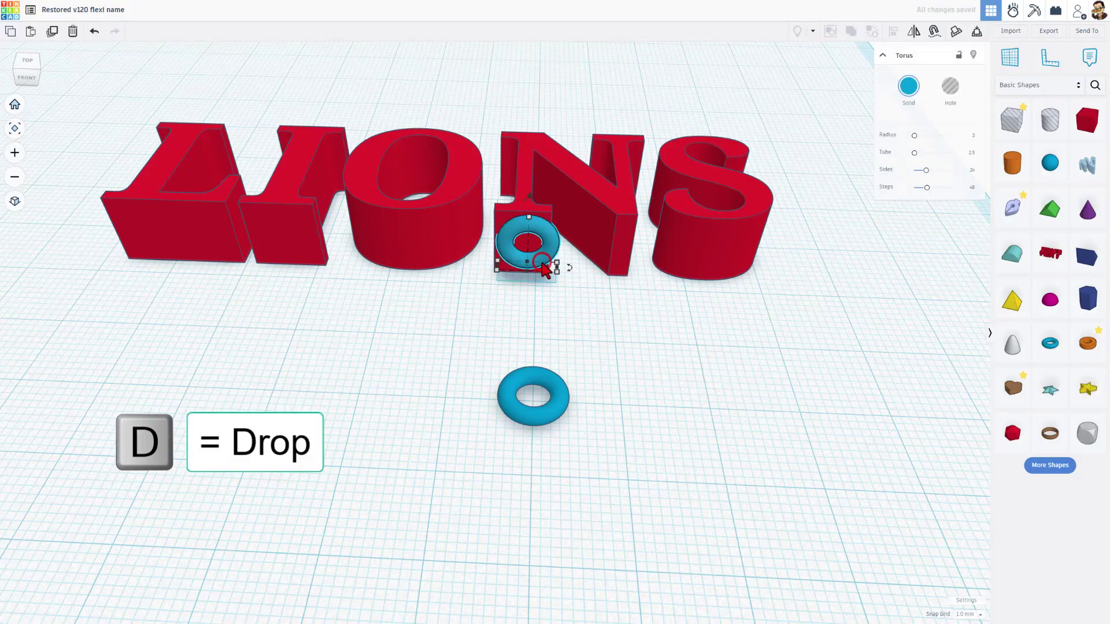
key(d)
drag(544, 275, 612, 414)
click(624, 452)
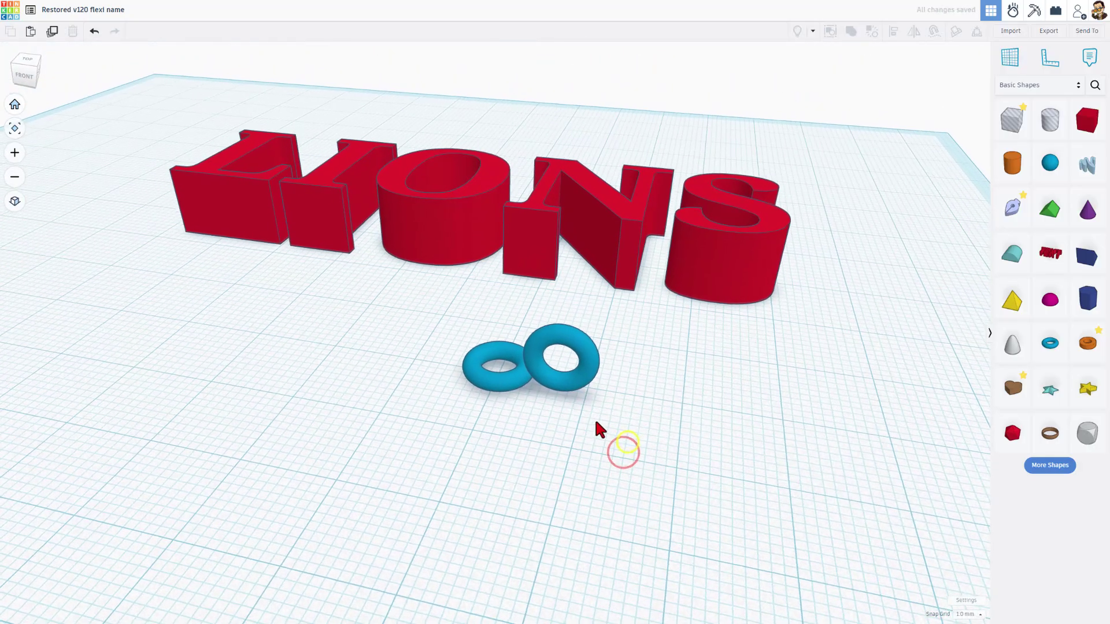
- Add a flat, narrow box hole positioned under the upright ring
right_drag(582, 418, 580, 397)
right_drag(533, 478, 603, 300)
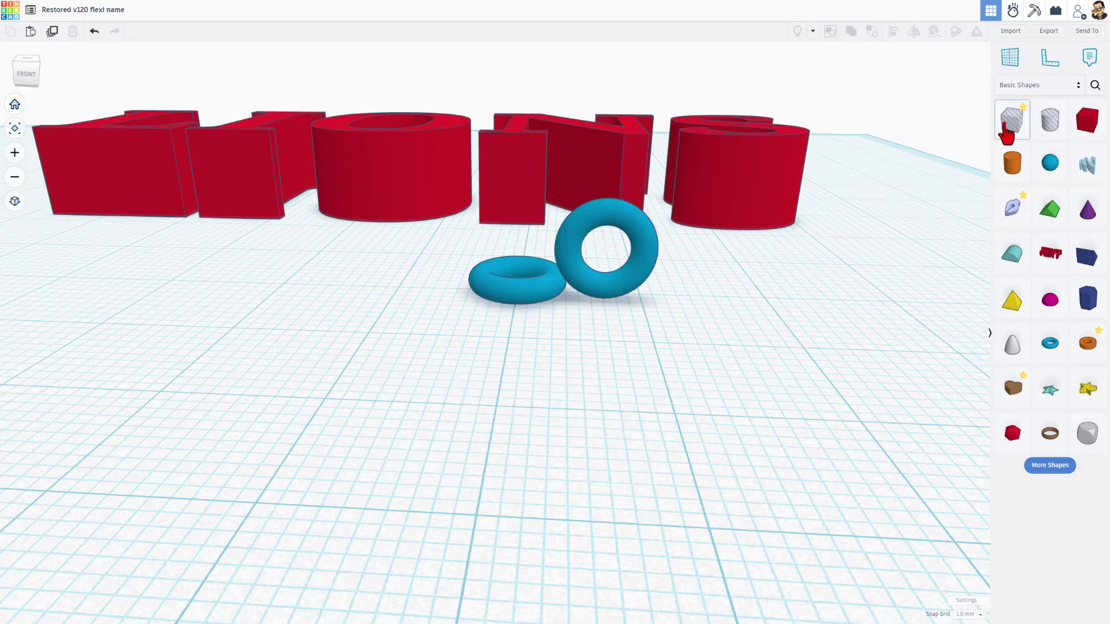
drag(1009, 131, 796, 282)
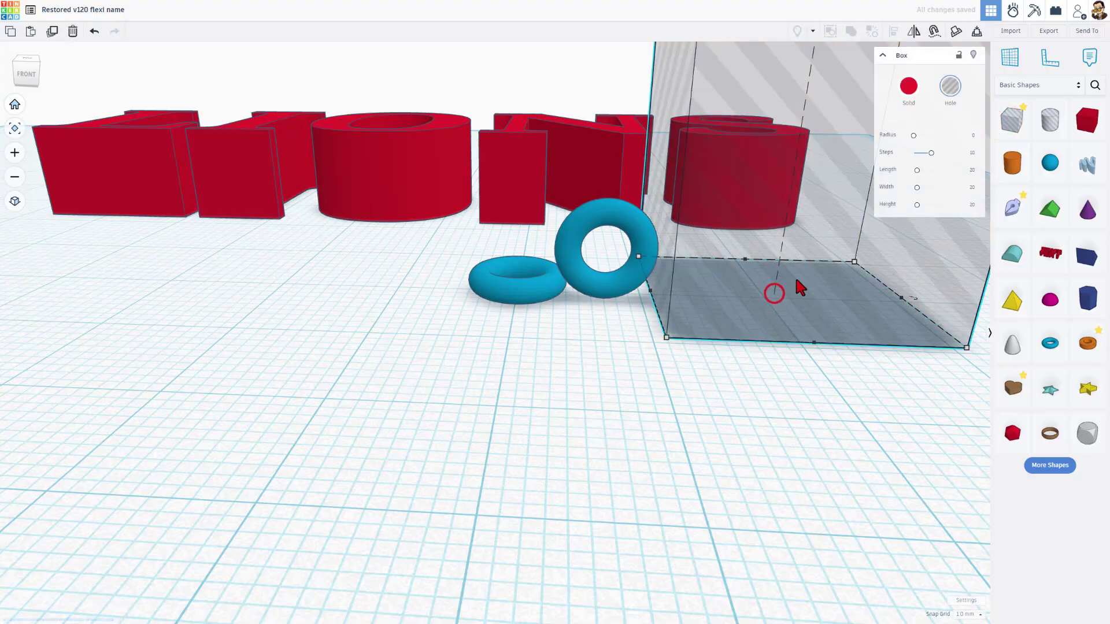
scroll(798, 288, down, 2)
click(811, 111)
text(1)
key(Return)
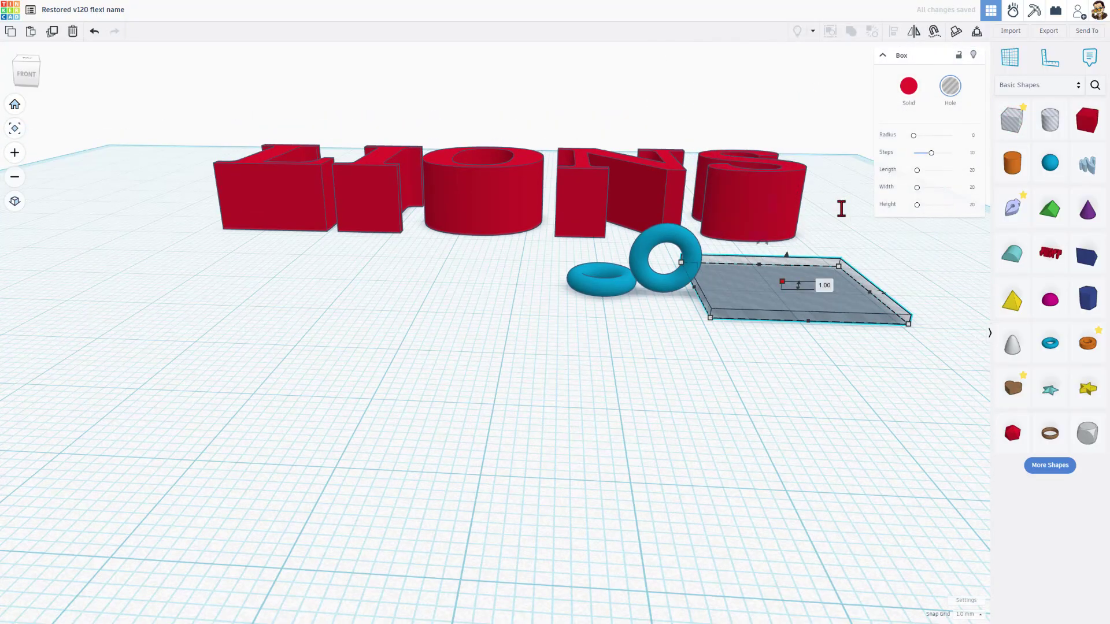
drag(753, 297, 650, 298)
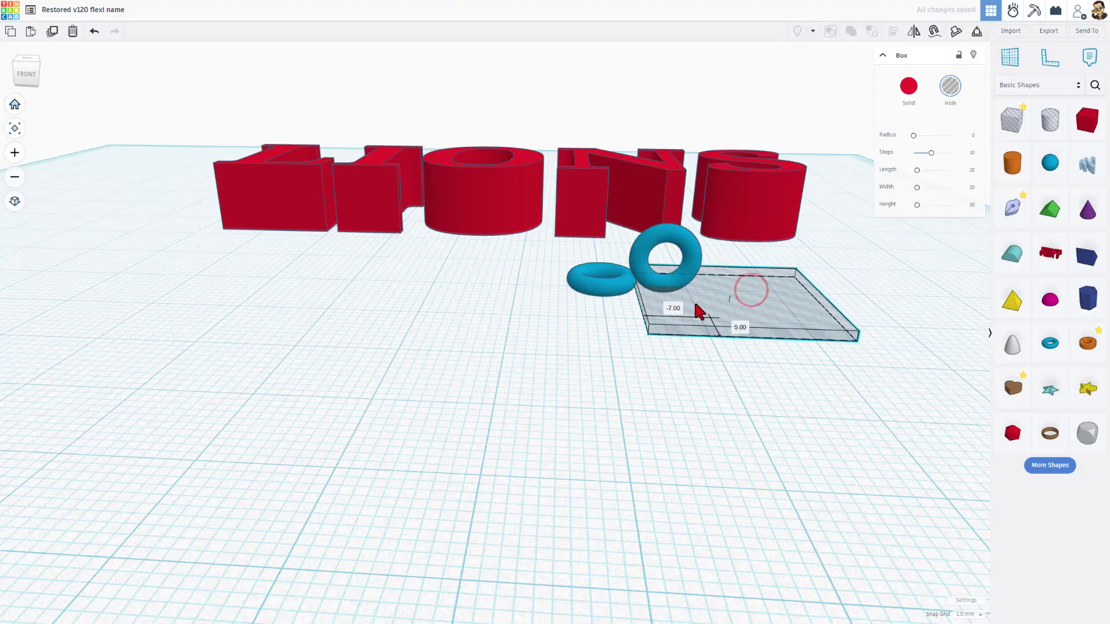
scroll(762, 295, up, 2)
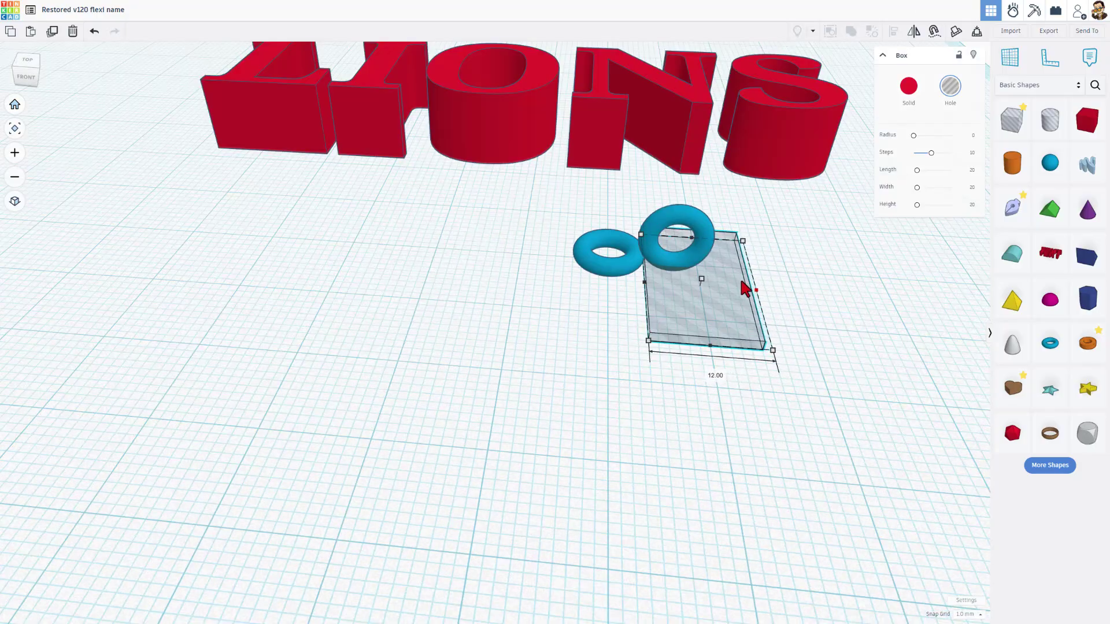
drag(741, 287, 673, 352)
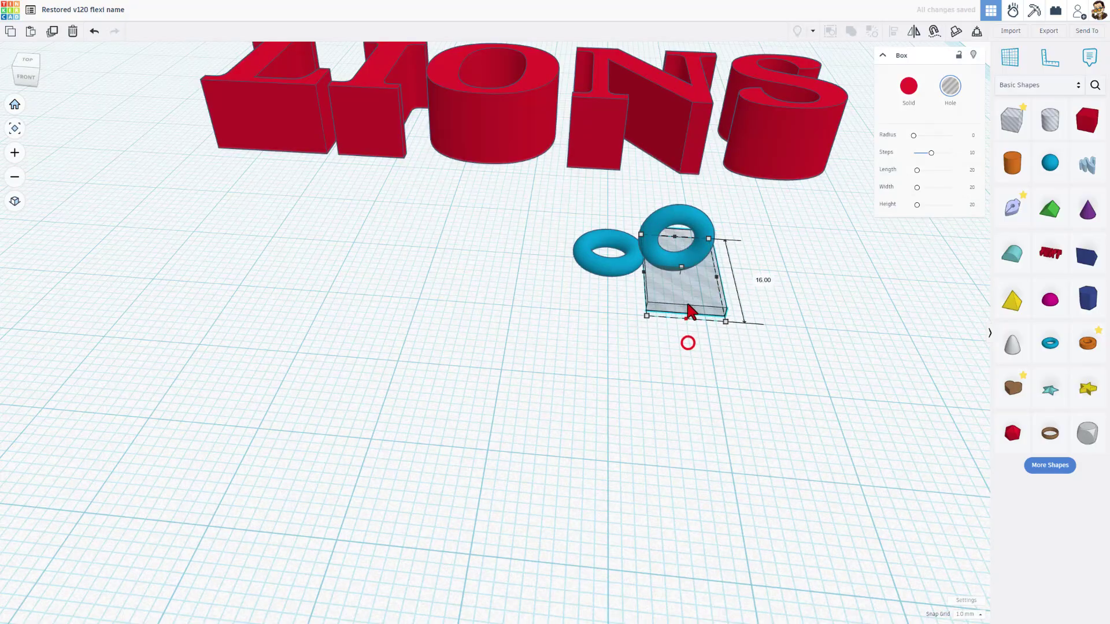
- Union the upright ring with its box hole and drop the link onto the workplane
key(ctrl+g)
click(760, 212)
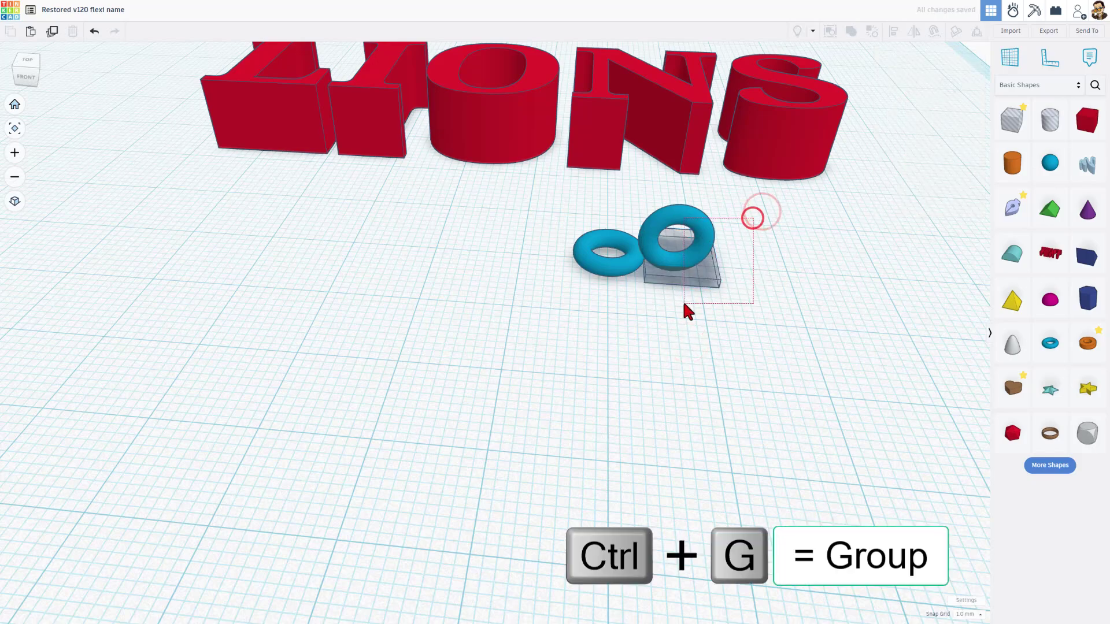
click(677, 285)
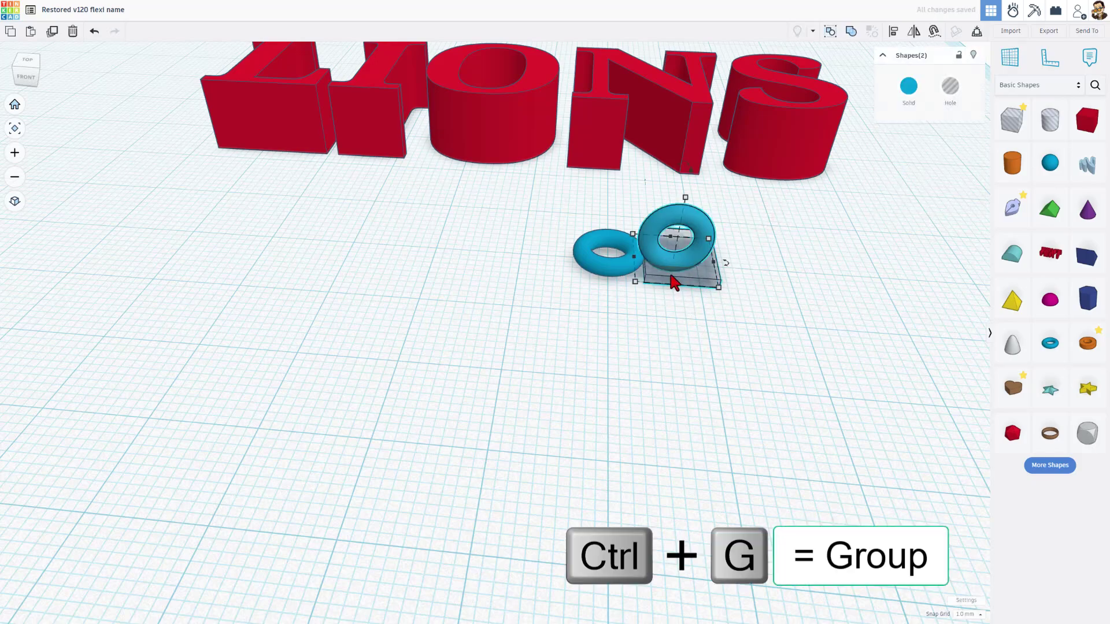
key(ctrl+g)
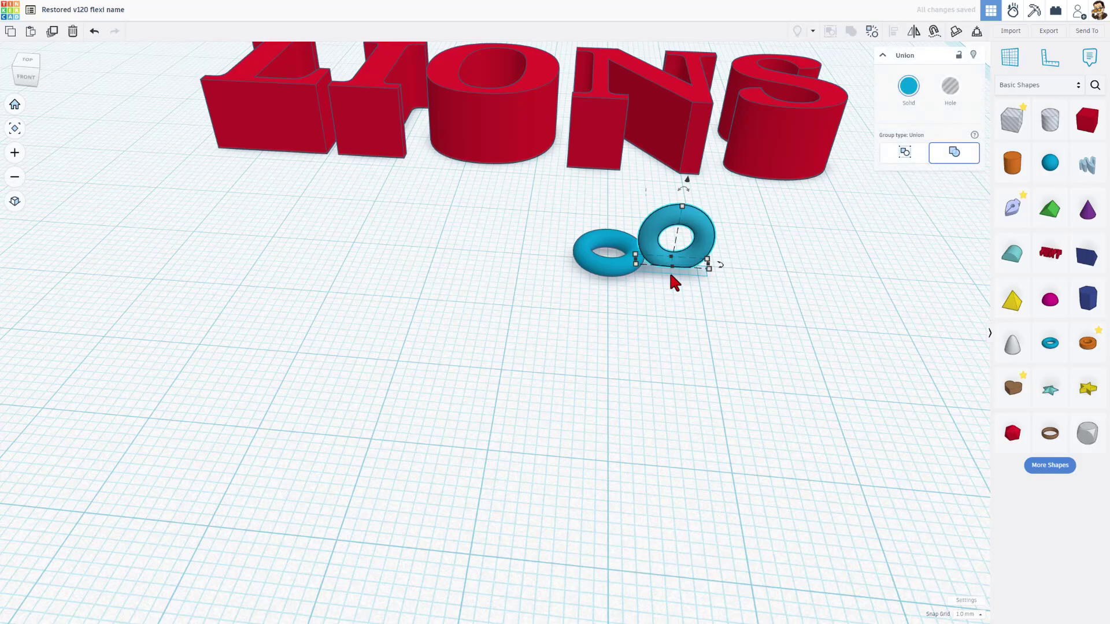
mouse_move(669, 269)
right_down()
mouse_move(677, 228)
mouse_move(665, 274)
right_up()
key(d)
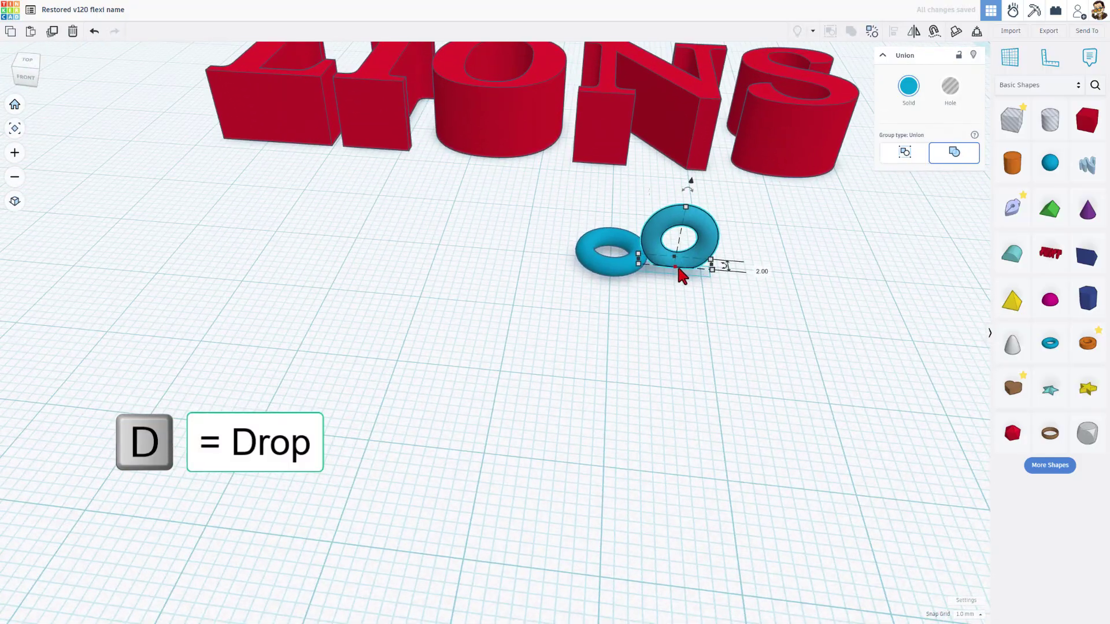
key(d)
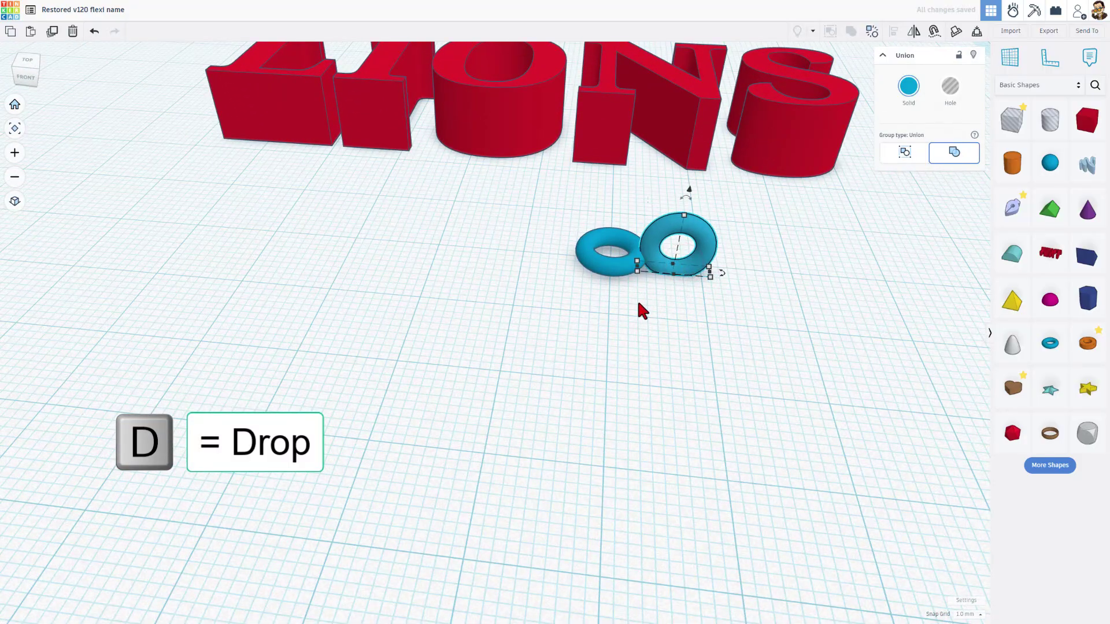
- Tilt the small flat ring onto its side and slide it through the upright ring
click(639, 305)
mouse_move(639, 303)
right_down()
mouse_move(603, 273)
mouse_move(643, 248)
mouse_move(624, 263)
right_up()
click(613, 298)
mouse_move(611, 196)
mouse_down()
mouse_move(571, 69)
mouse_move(536, 66)
mouse_move(561, 77)
mouse_up()
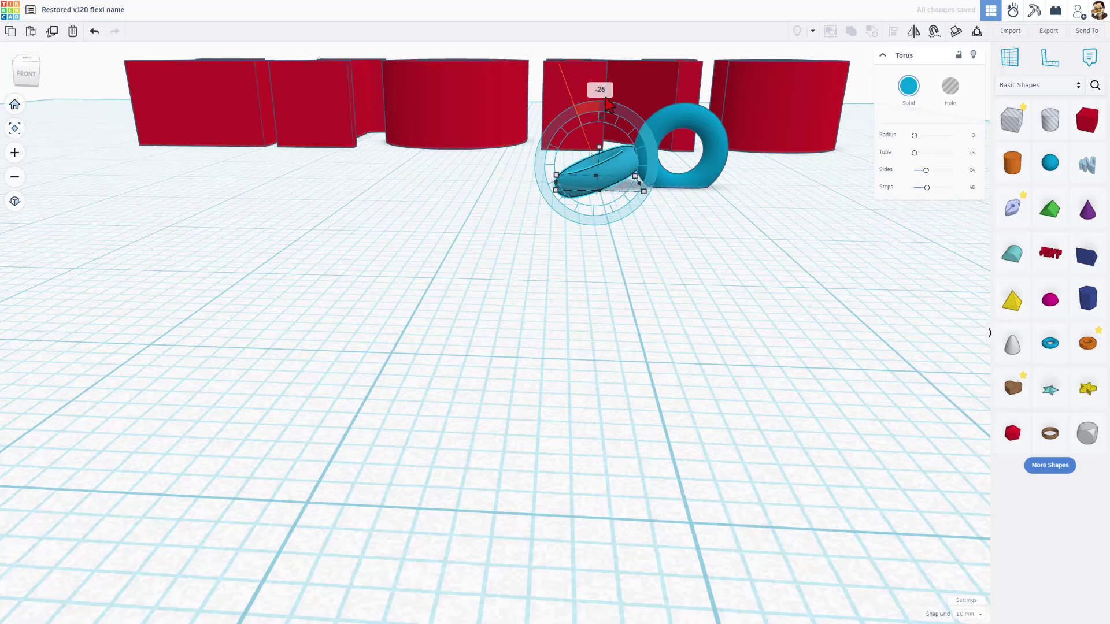
key(d)
right_drag(647, 231, 622, 215)
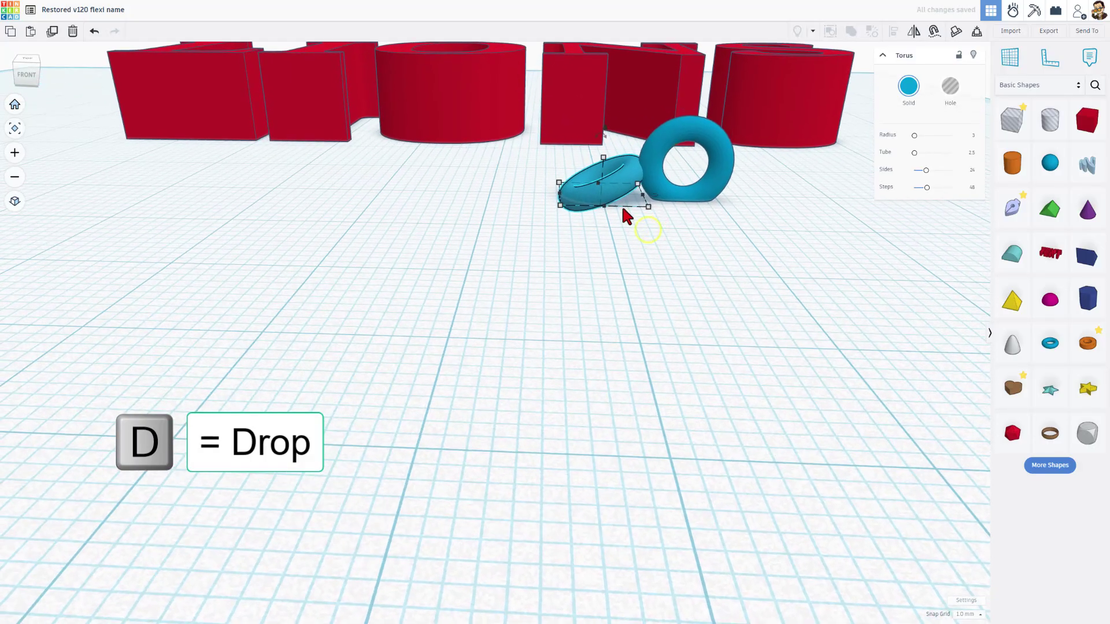
drag(622, 208, 660, 180)
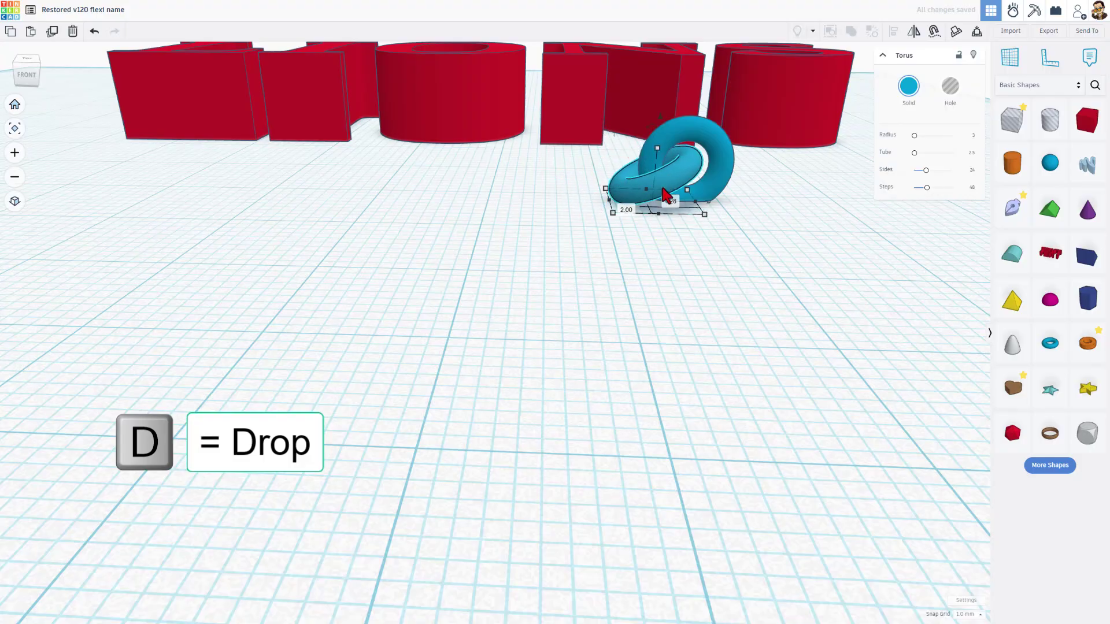
mouse_move(635, 239)
right_down()
mouse_move(823, 273)
mouse_move(638, 260)
right_up()
click(560, 251)
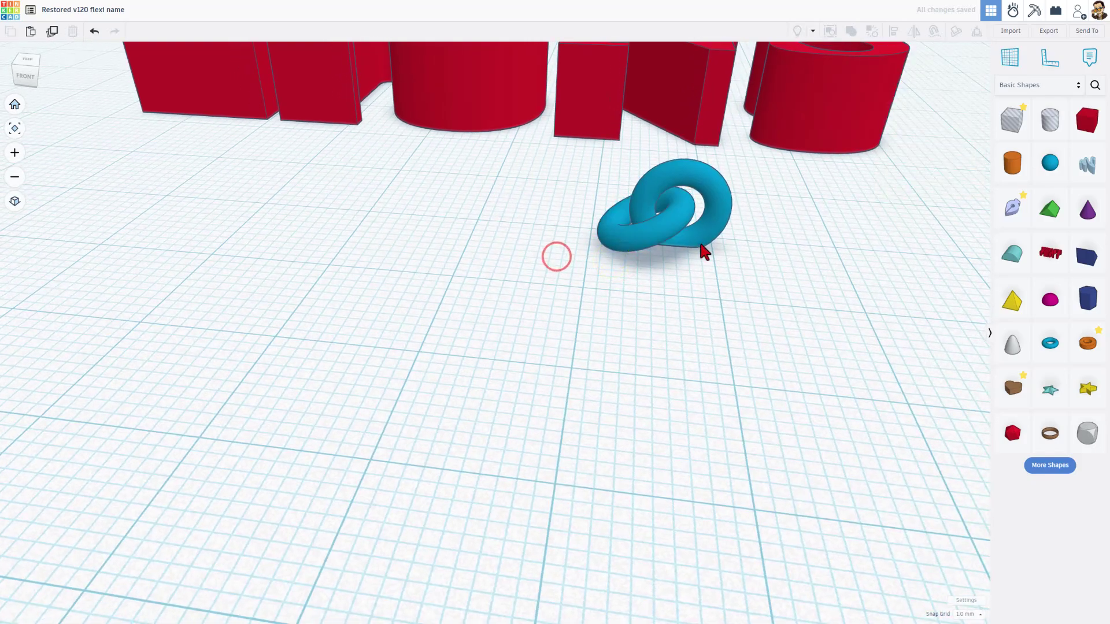
- Place a small shrunken yellow pyramid, turned and set beside the linked rings
right_drag(719, 251, 640, 171)
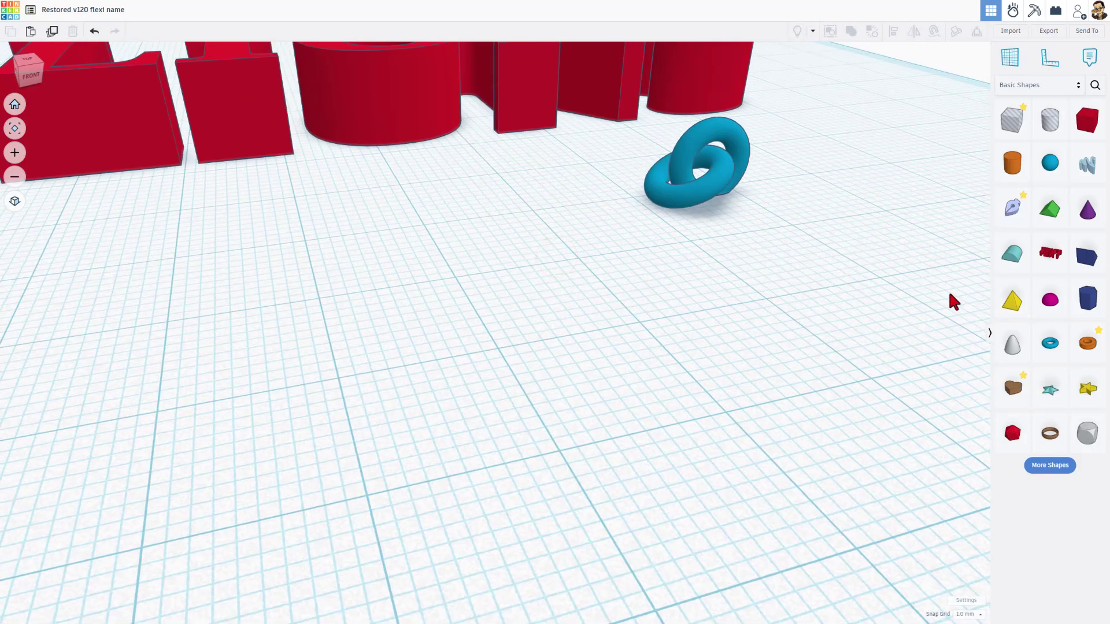
click(1012, 301)
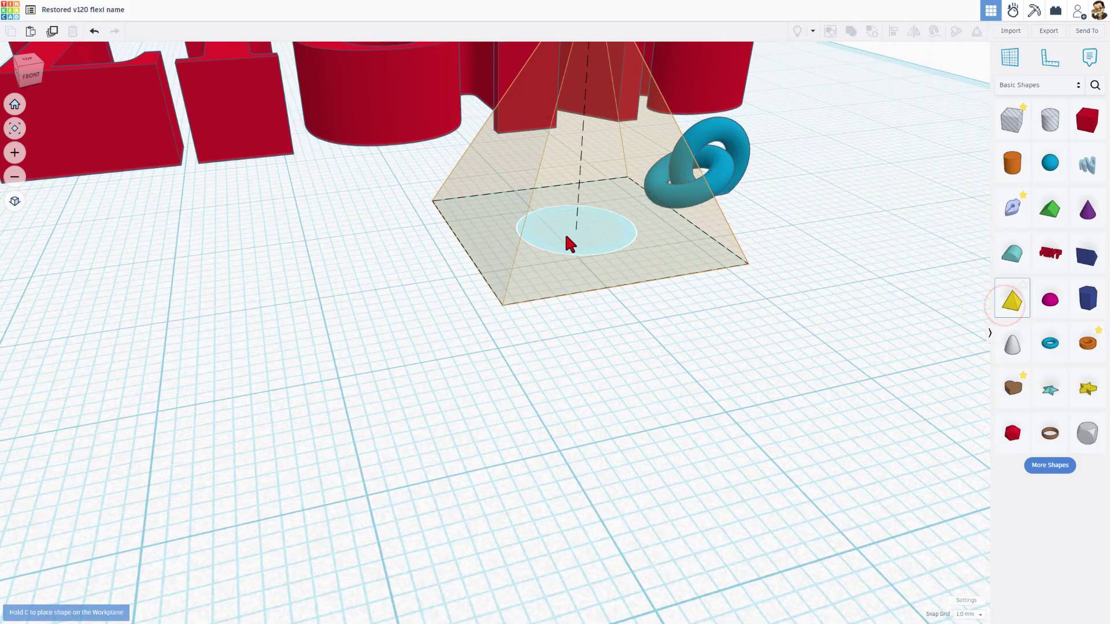
click(543, 235)
right_drag(551, 238, 556, 157)
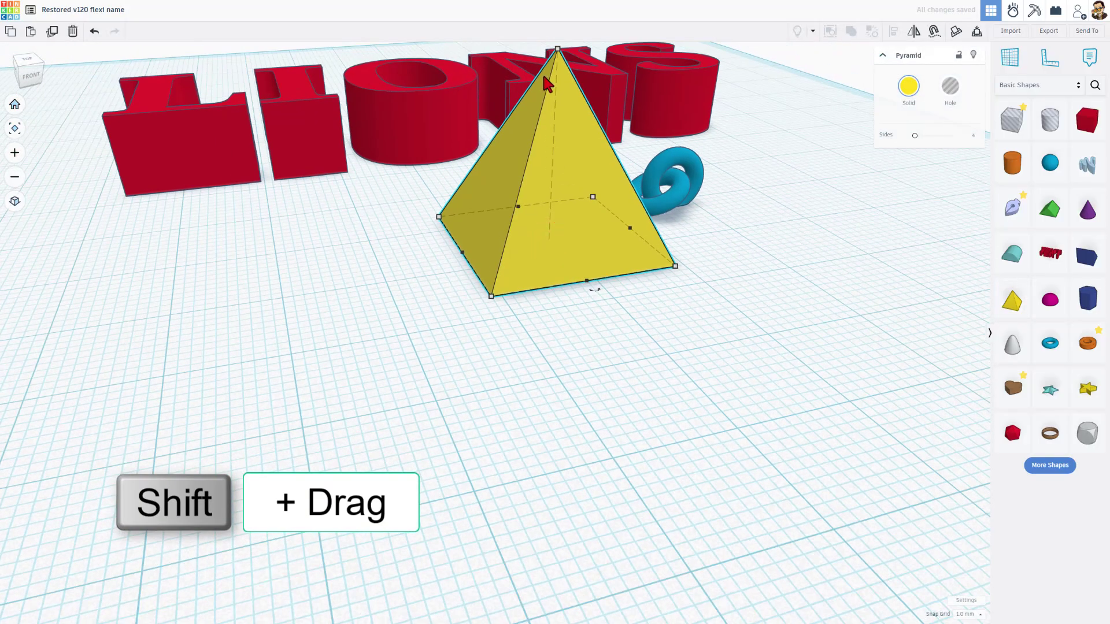
shift+drag(546, 52, 580, 226)
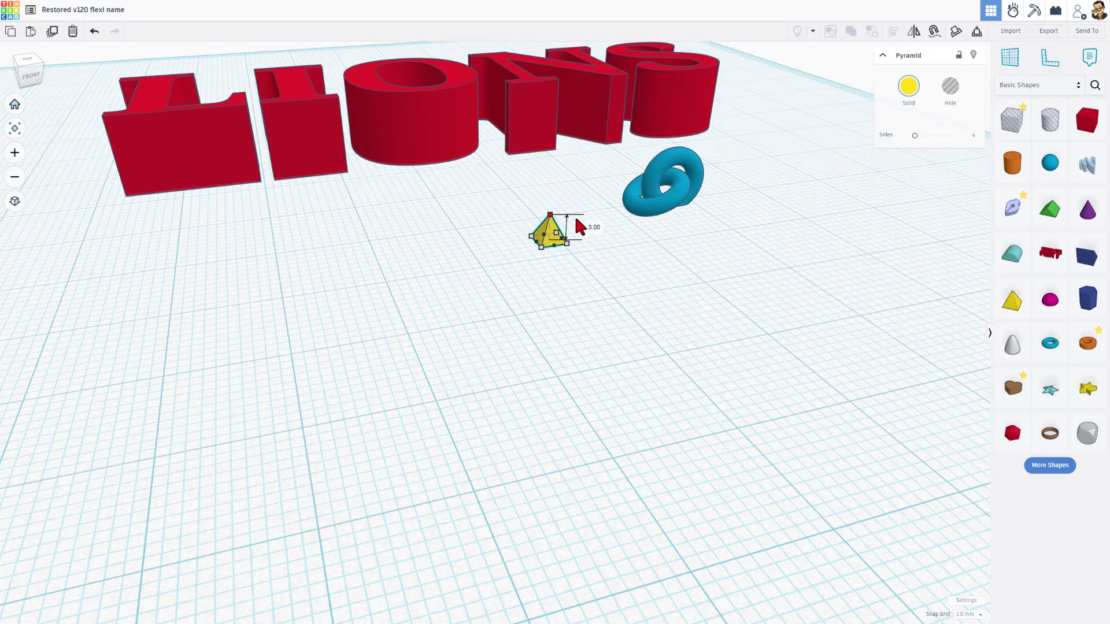
mouse_move(561, 240)
mouse_down()
mouse_move(566, 257)
mouse_move(636, 212)
mouse_up()
- Align both rings with the pyramid and flatten the pyramid to 2 mm tall
key(l)
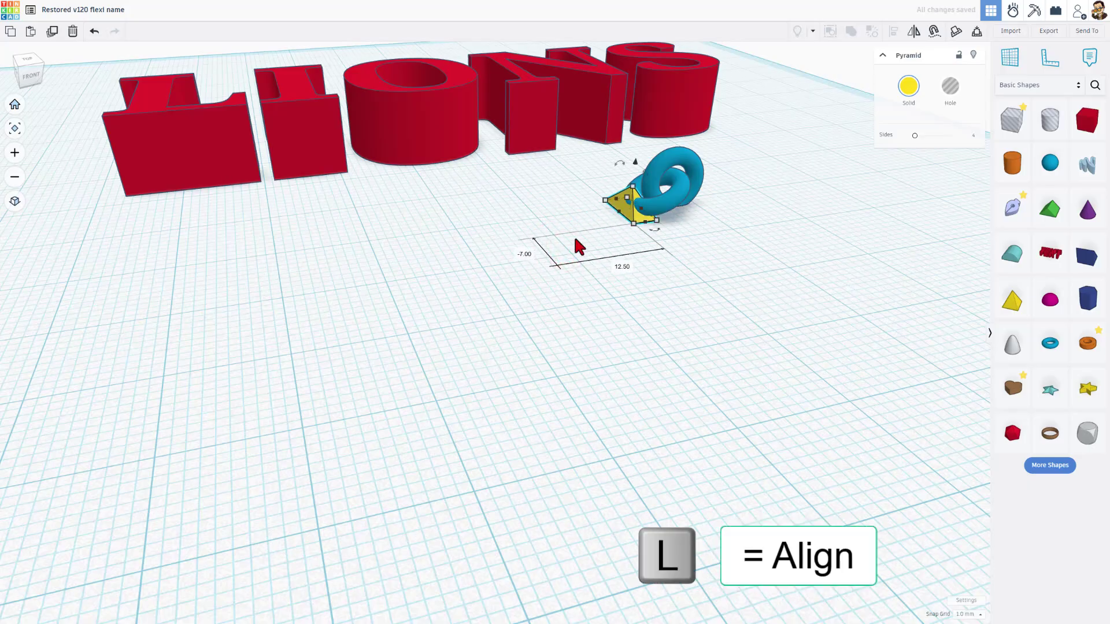
scroll(573, 212, up, 2)
drag(612, 170, 680, 250)
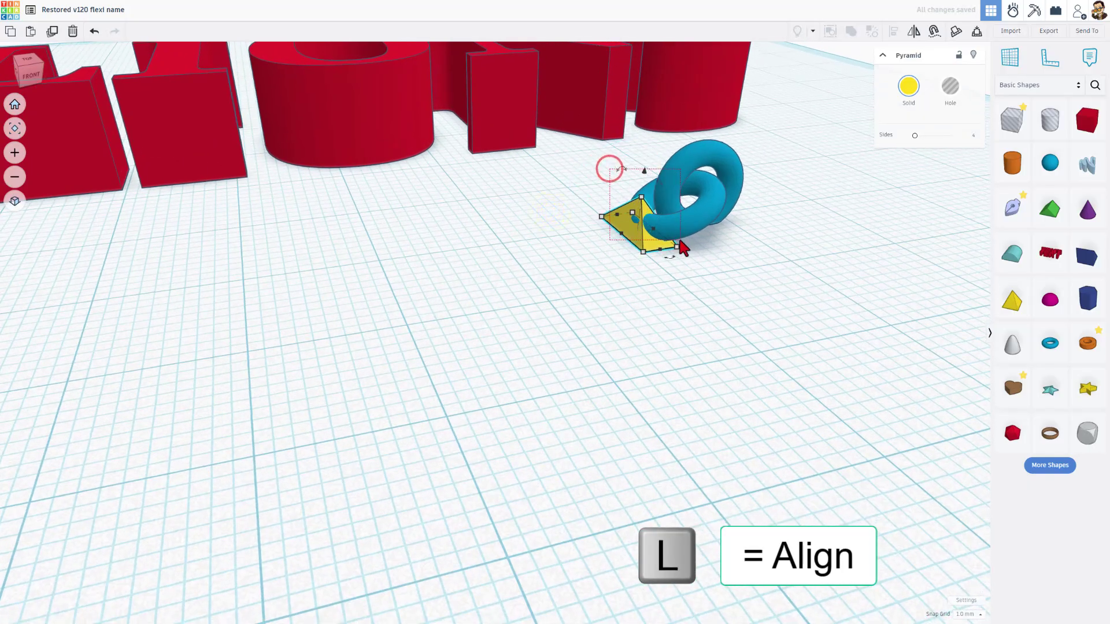
key(l)
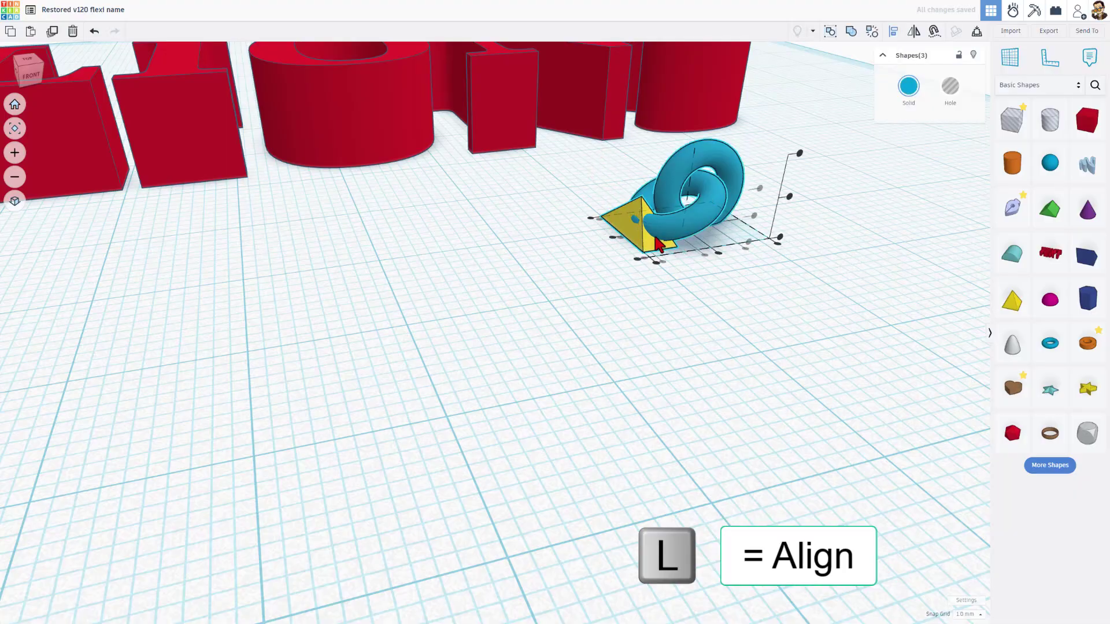
click(615, 246)
scroll(615, 247, up, 2)
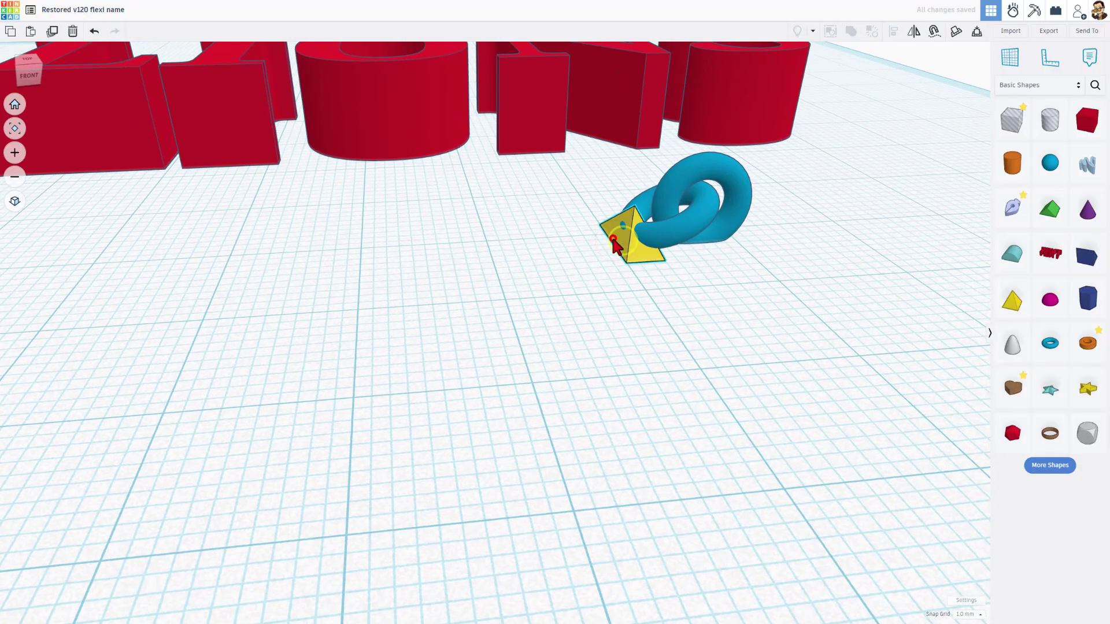
drag(634, 211, 638, 241)
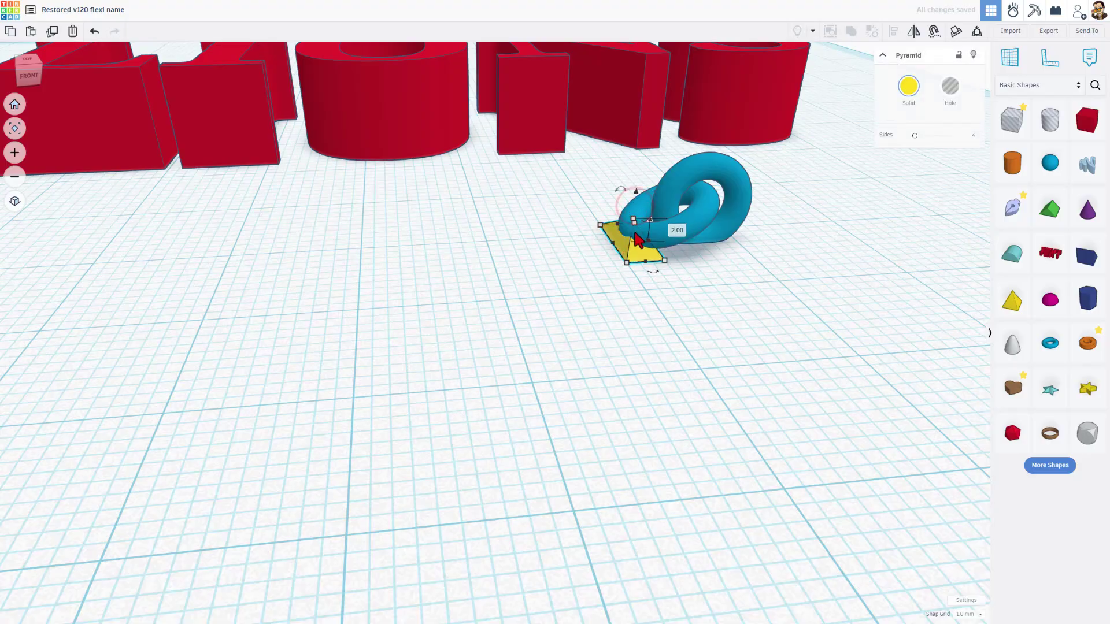
mouse_move(638, 242)
right_down()
mouse_move(576, 193)
mouse_move(455, 162)
mouse_move(570, 228)
mouse_move(661, 235)
mouse_move(442, 204)
mouse_move(690, 238)
mouse_move(444, 194)
mouse_move(455, 191)
right_up()
click(699, 241)
scroll(453, 199, down, 5)
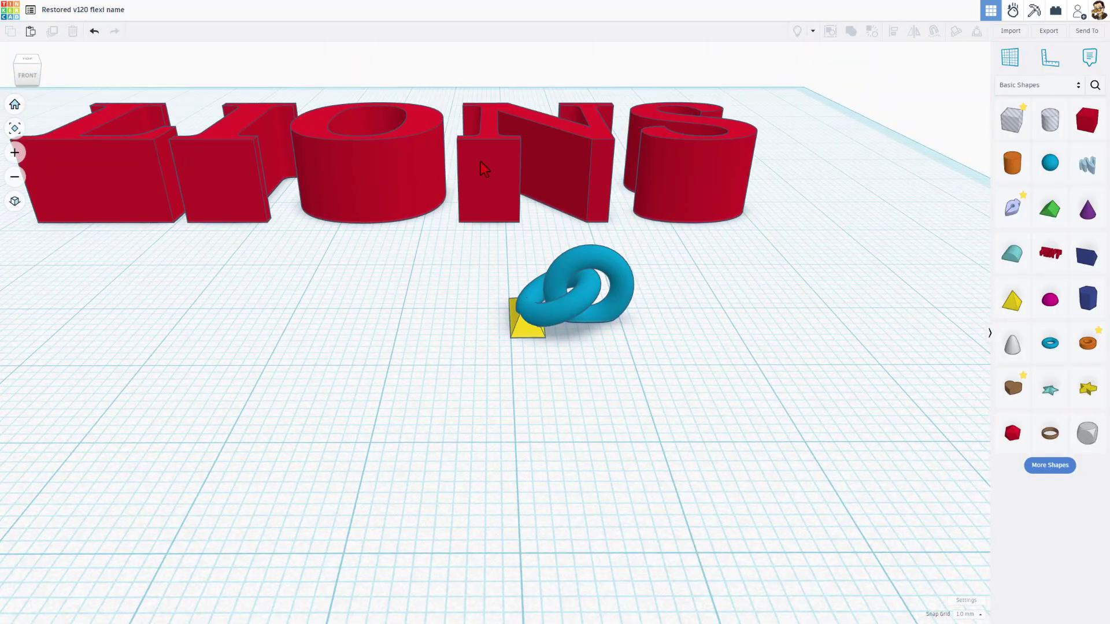
- Add a shrunken half sphere and move it onto the blue rings
click(507, 166)
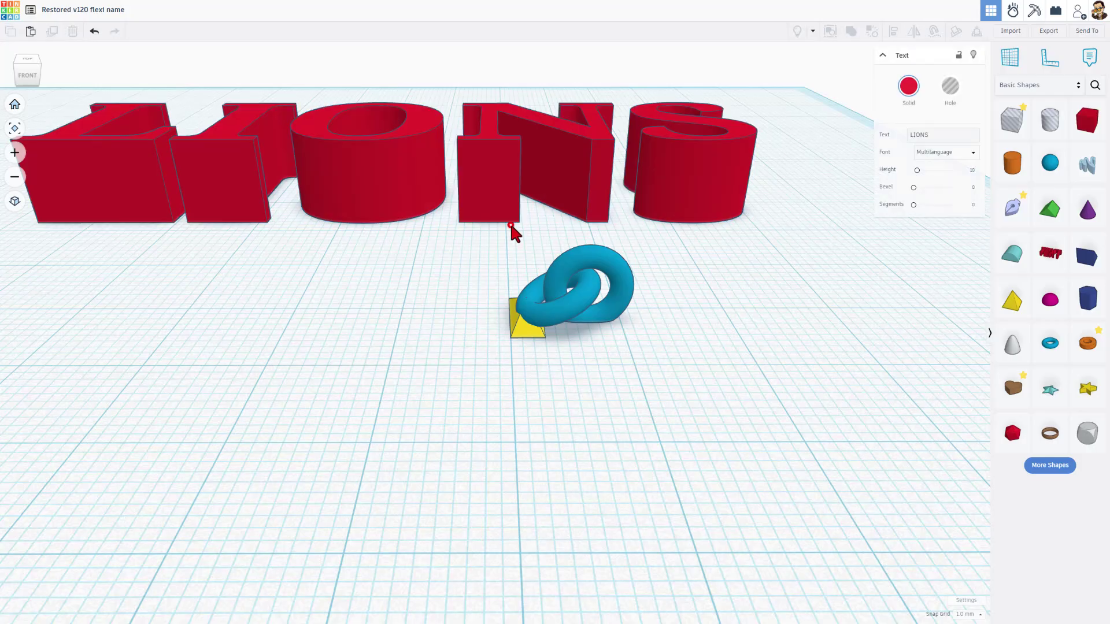
right_drag(511, 223, 516, 238)
click(516, 238)
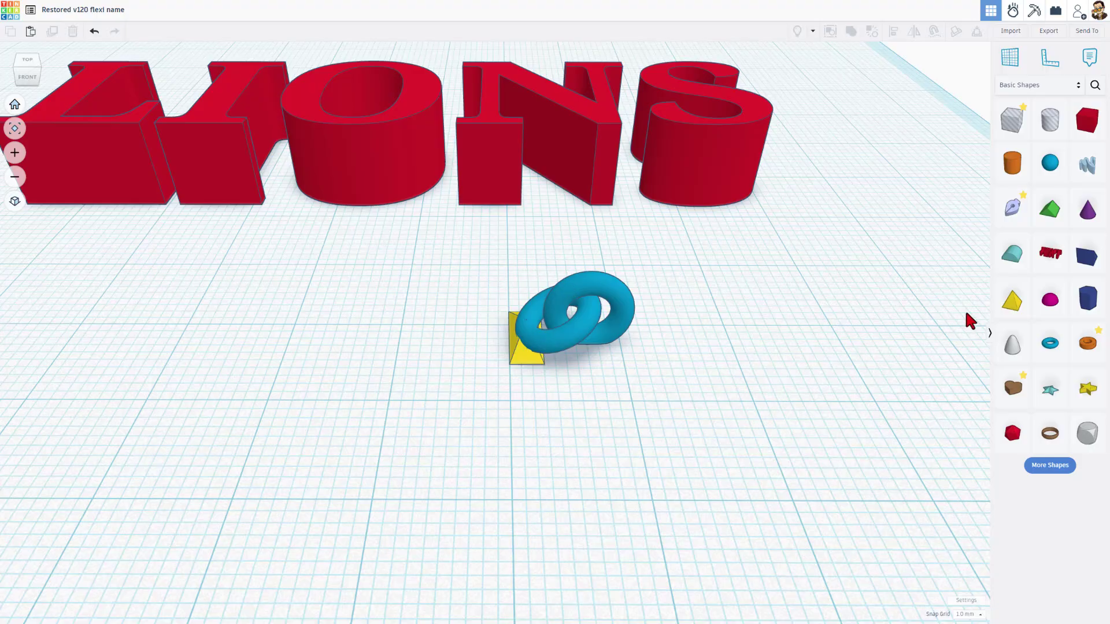
drag(1050, 300, 777, 326)
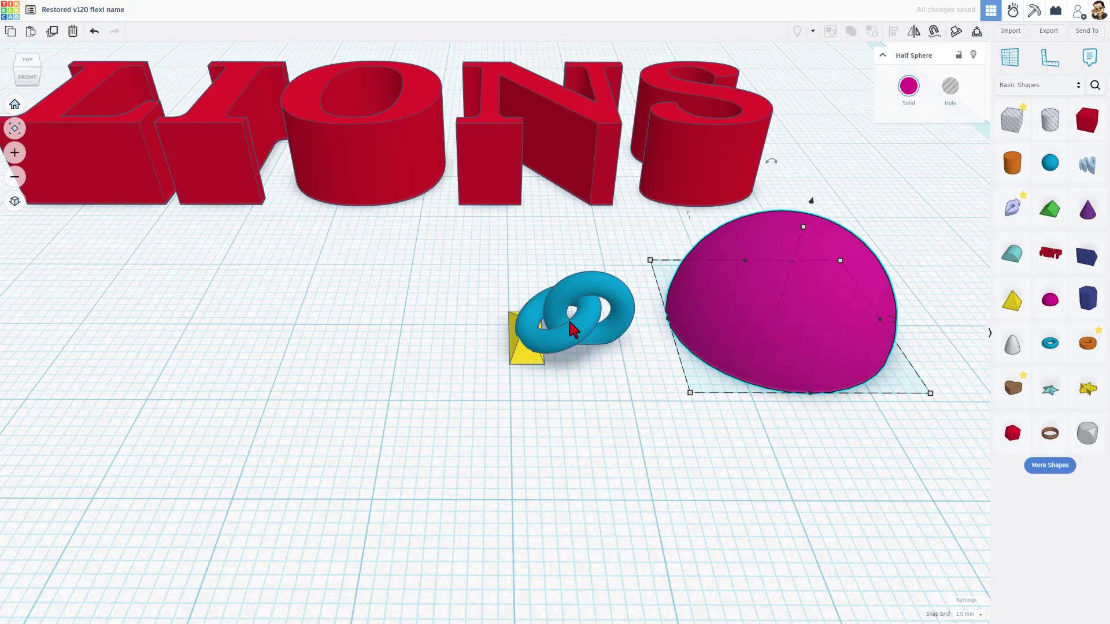
drag(758, 328, 724, 336)
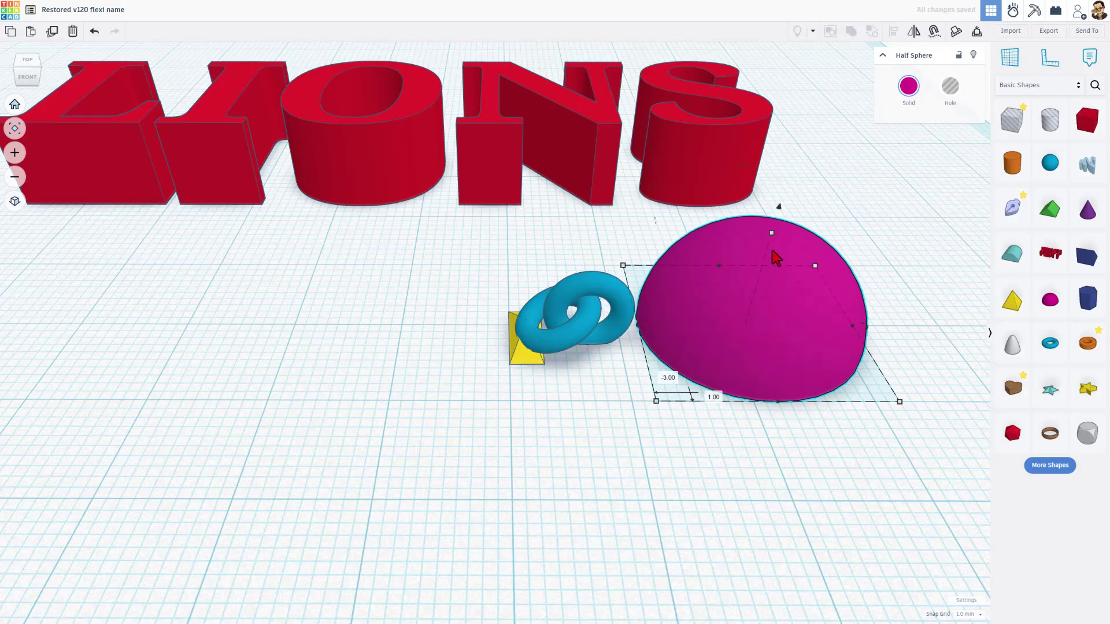
shift+drag(772, 236, 778, 291)
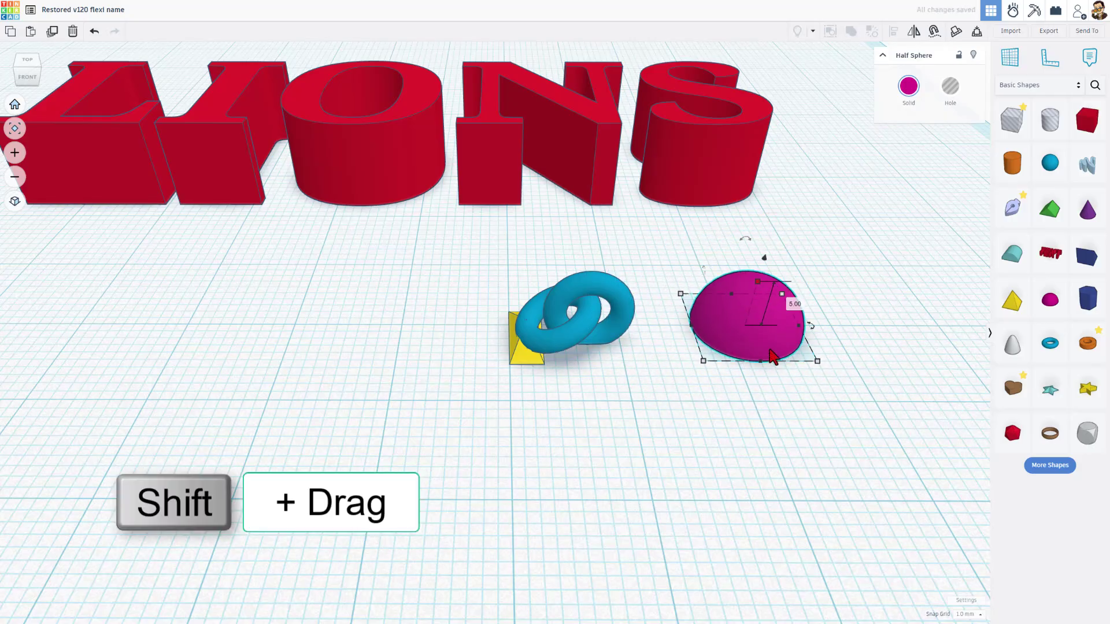
shift+drag(772, 355, 598, 363)
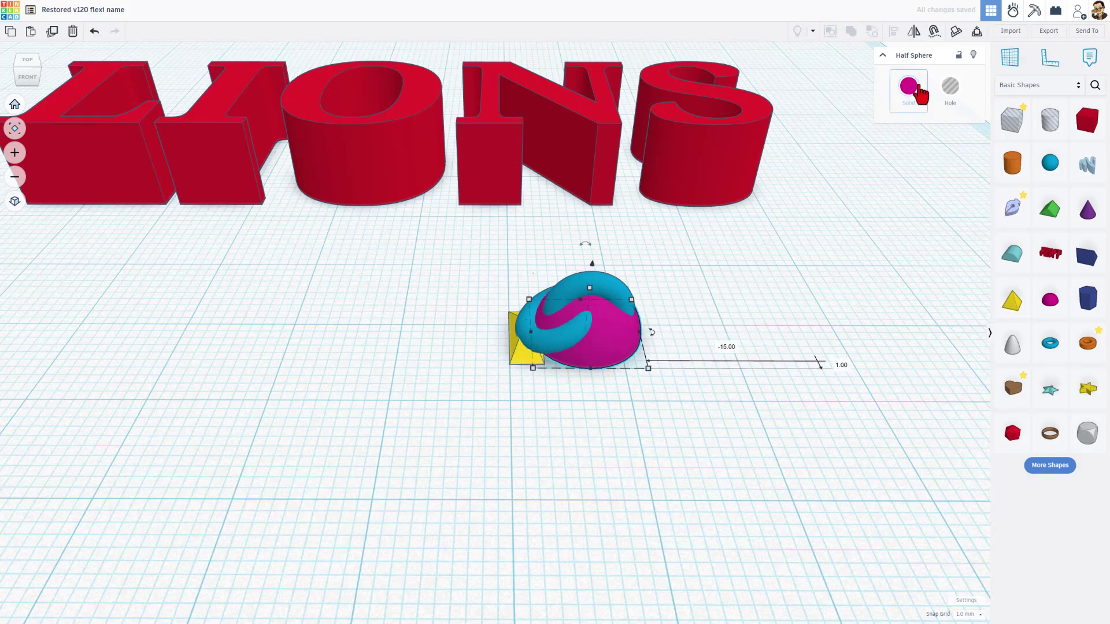
- Make the half sphere a taller hole, set 0.25 mm snap, and narrow it to 6 mm
click(951, 92)
scroll(587, 332, up, 2)
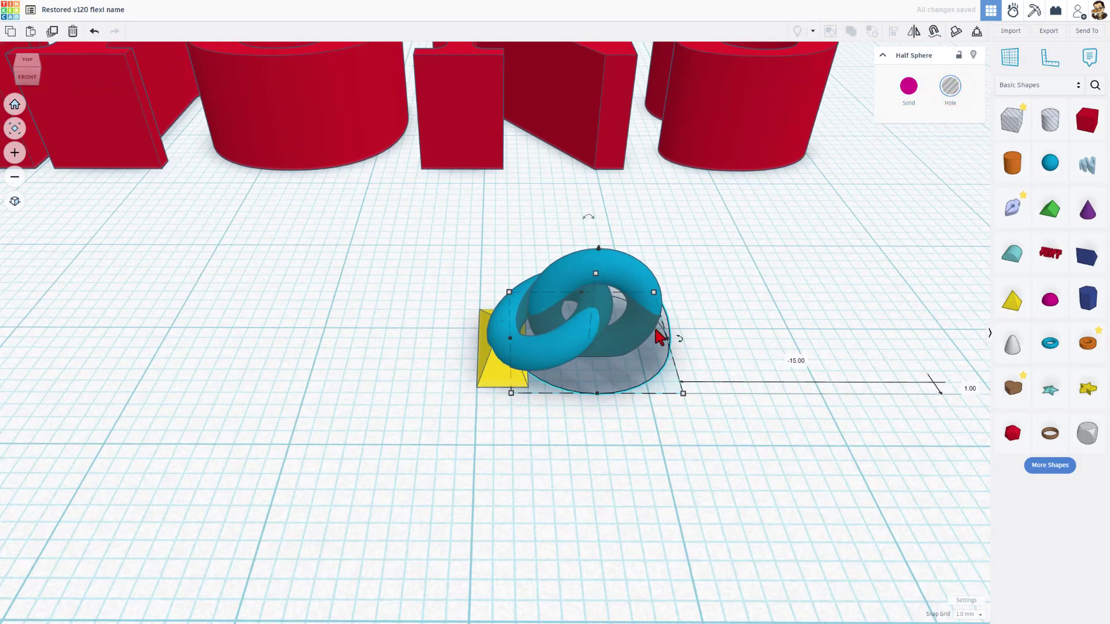
drag(662, 340, 638, 300)
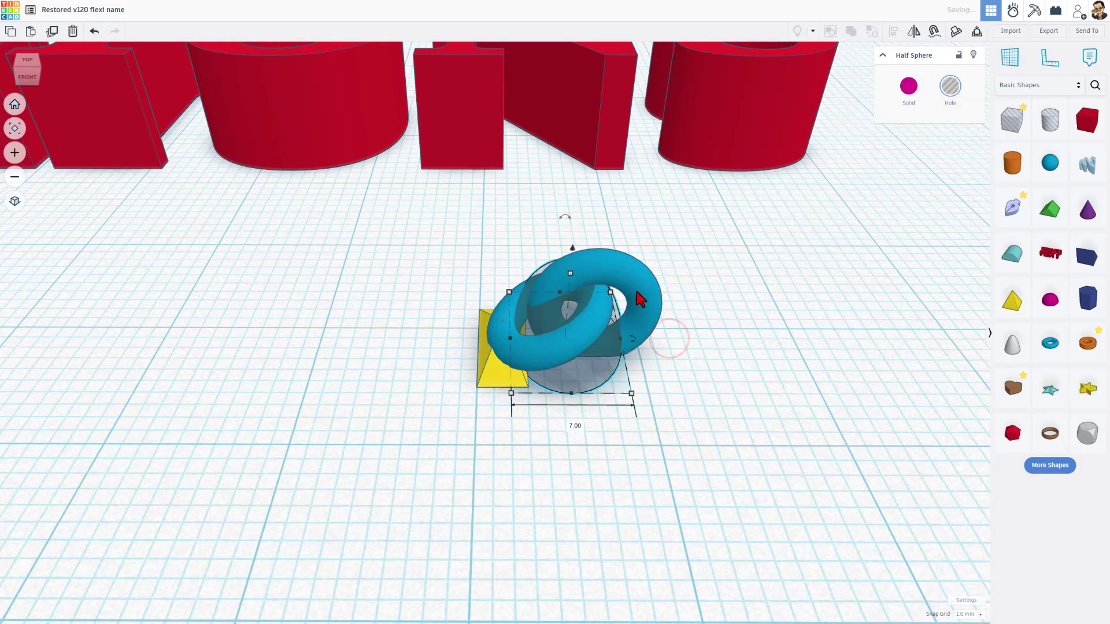
scroll(622, 320, up, 3)
right_drag(622, 321, 558, 234)
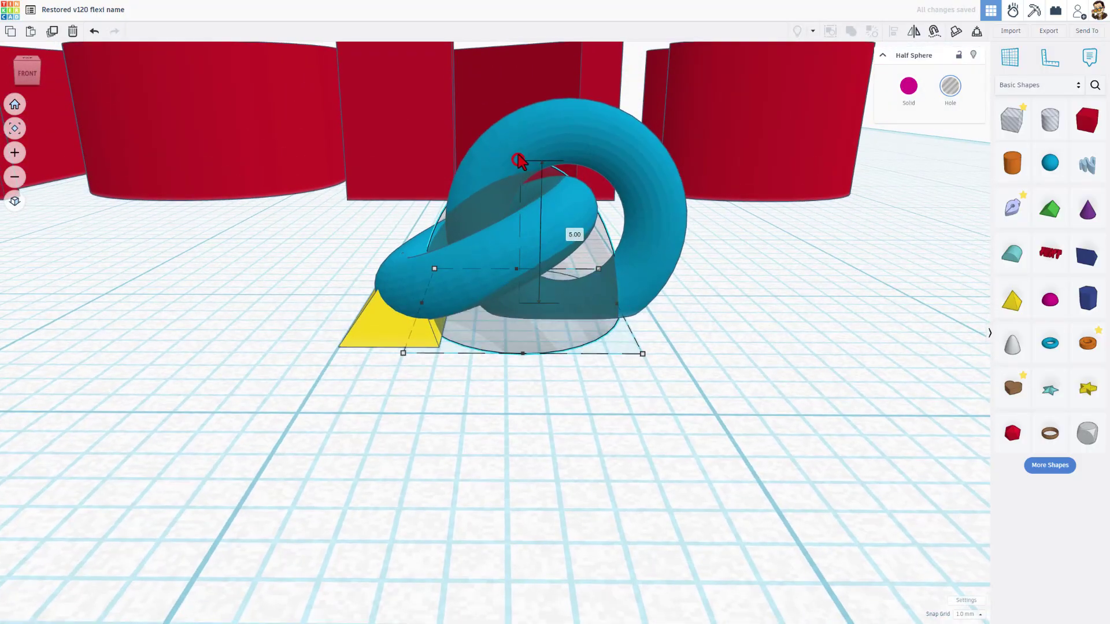
drag(521, 154, 521, 97)
scroll(674, 289, up, 1)
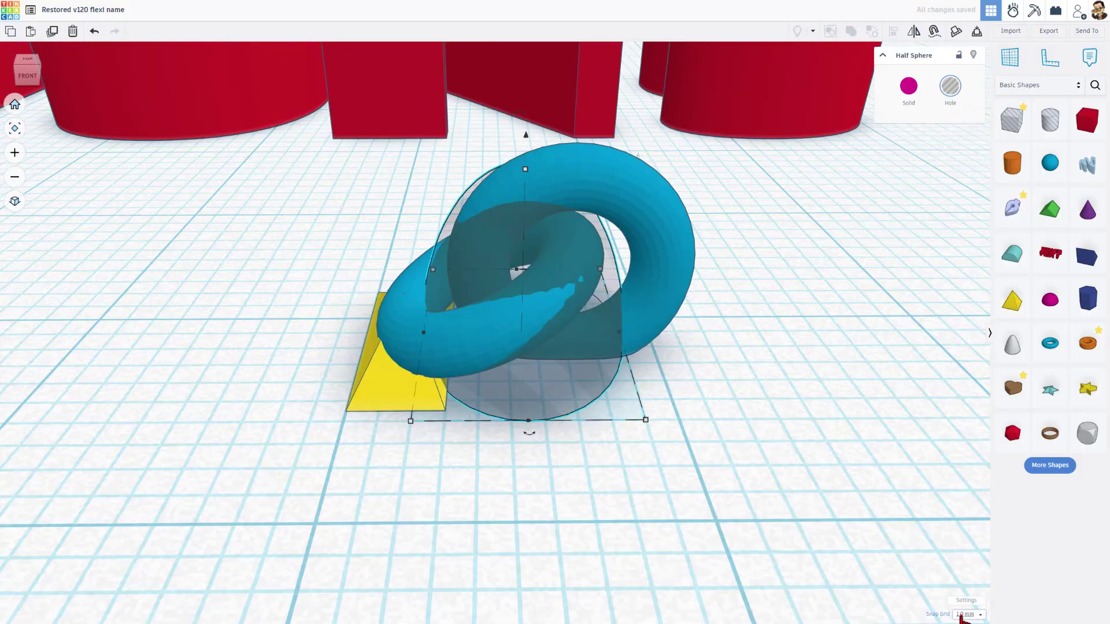
click(963, 614)
click(966, 539)
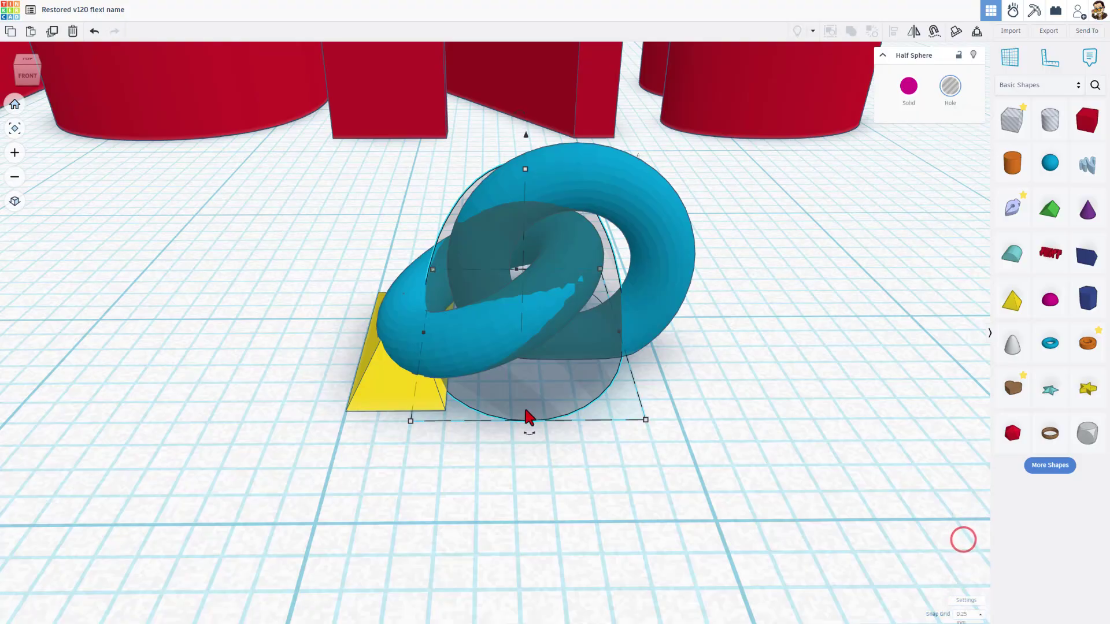
scroll(518, 425, up, 1)
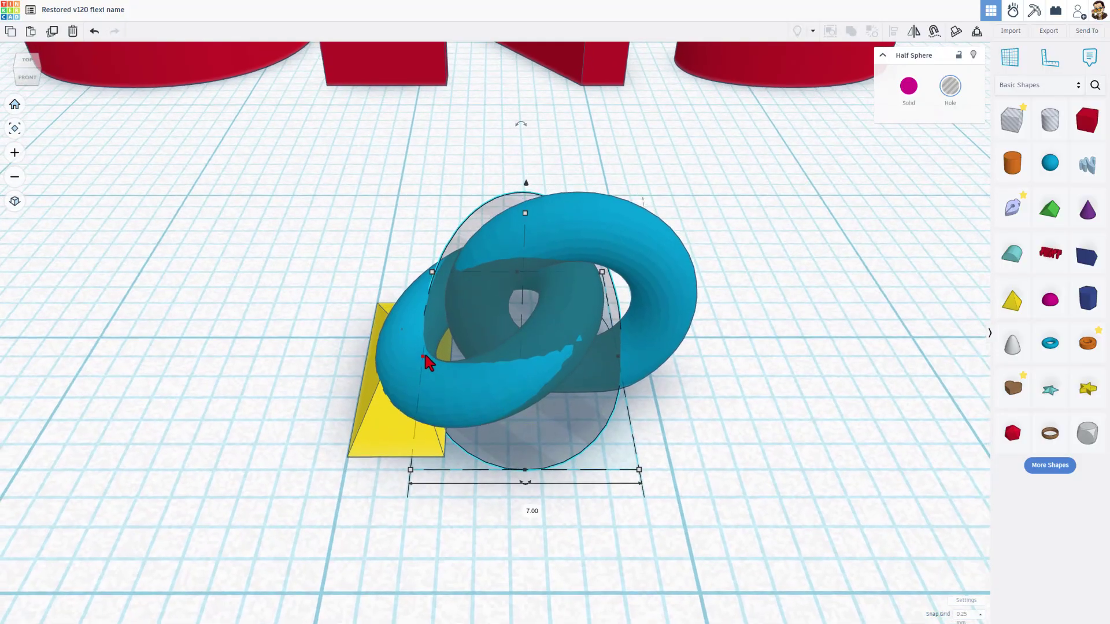
drag(427, 361, 451, 358)
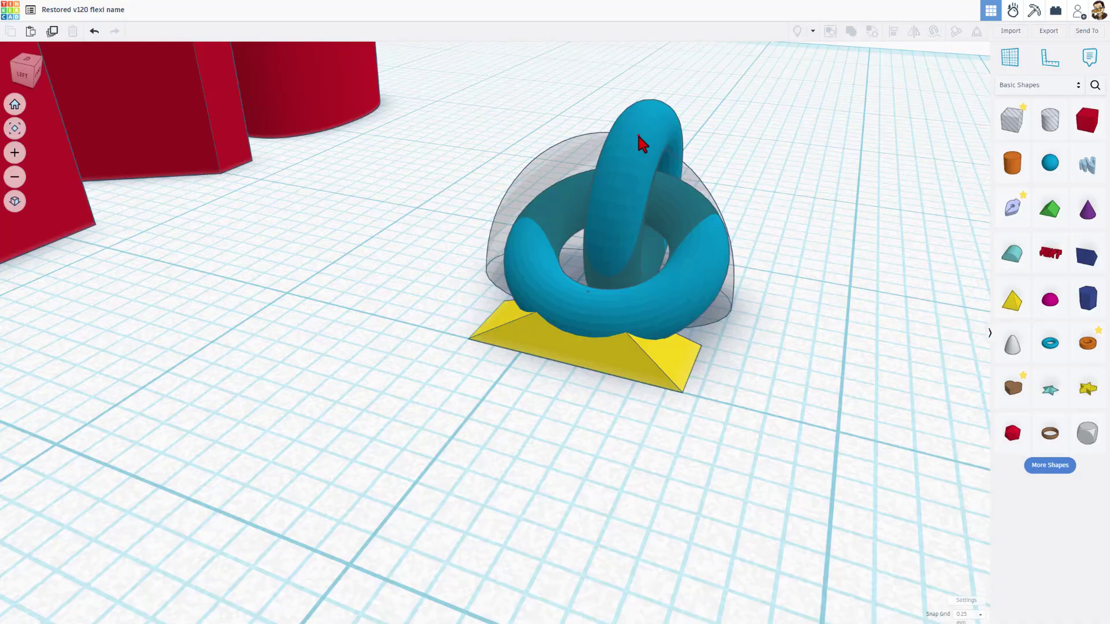
- Stretch the half-sphere hole from 11.25 to 13.50 wide and check the links from the front
click(638, 137)
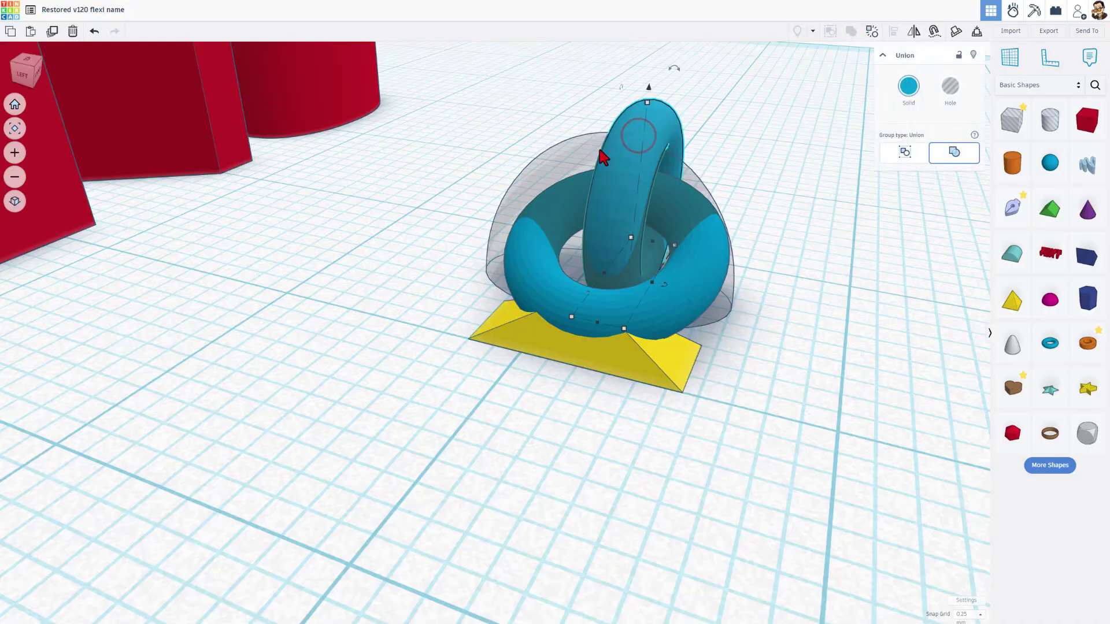
shift+click(569, 167)
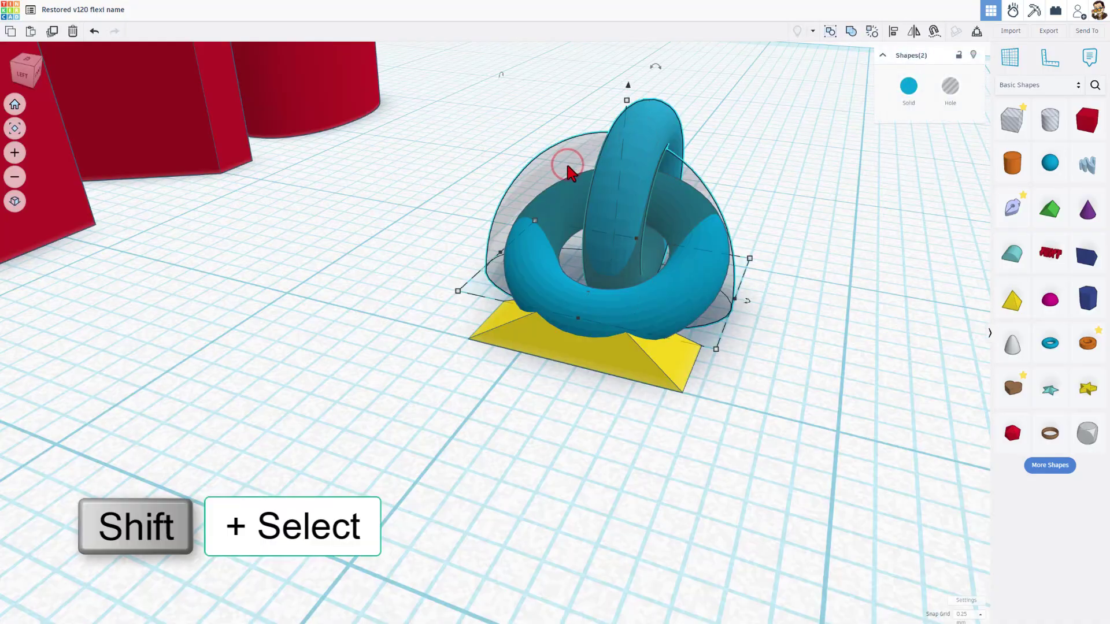
shift+click(625, 174)
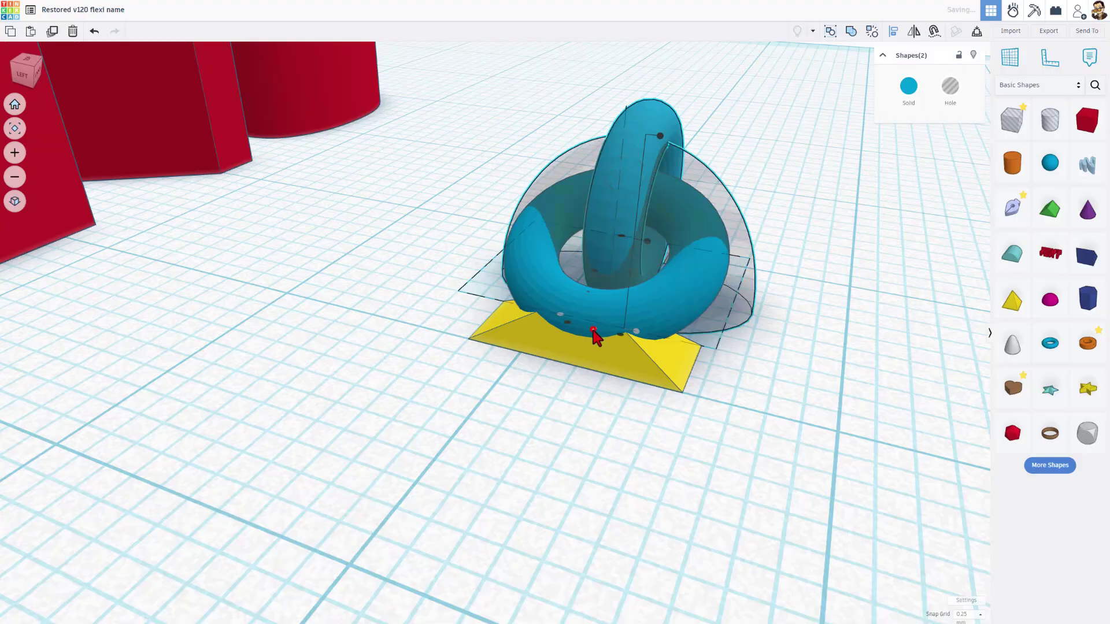
click(705, 341)
click(739, 302)
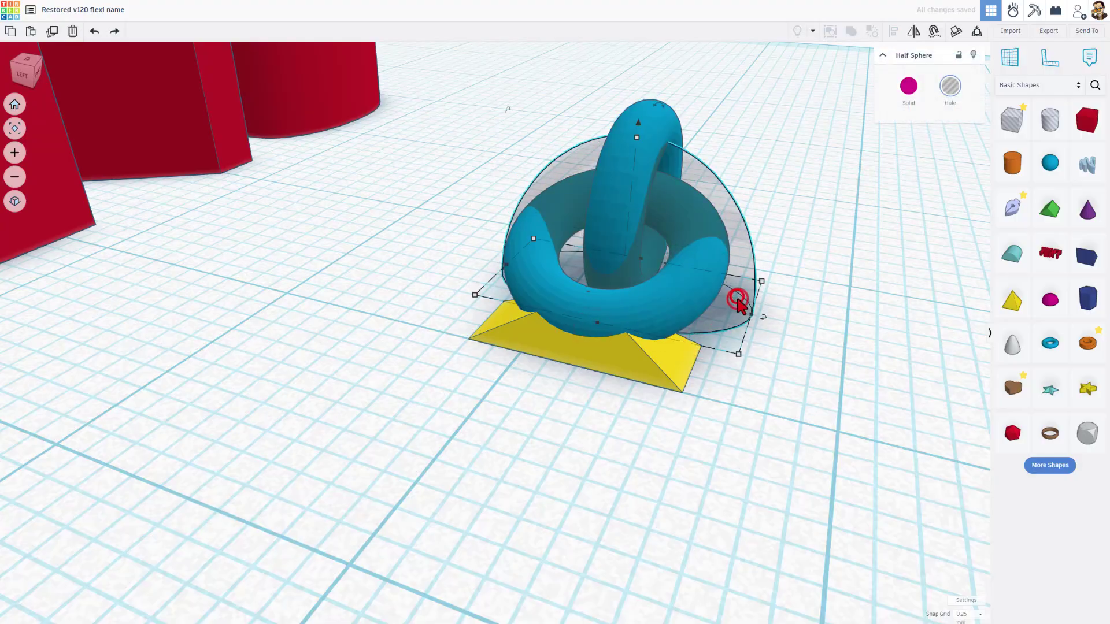
drag(769, 315, 790, 327)
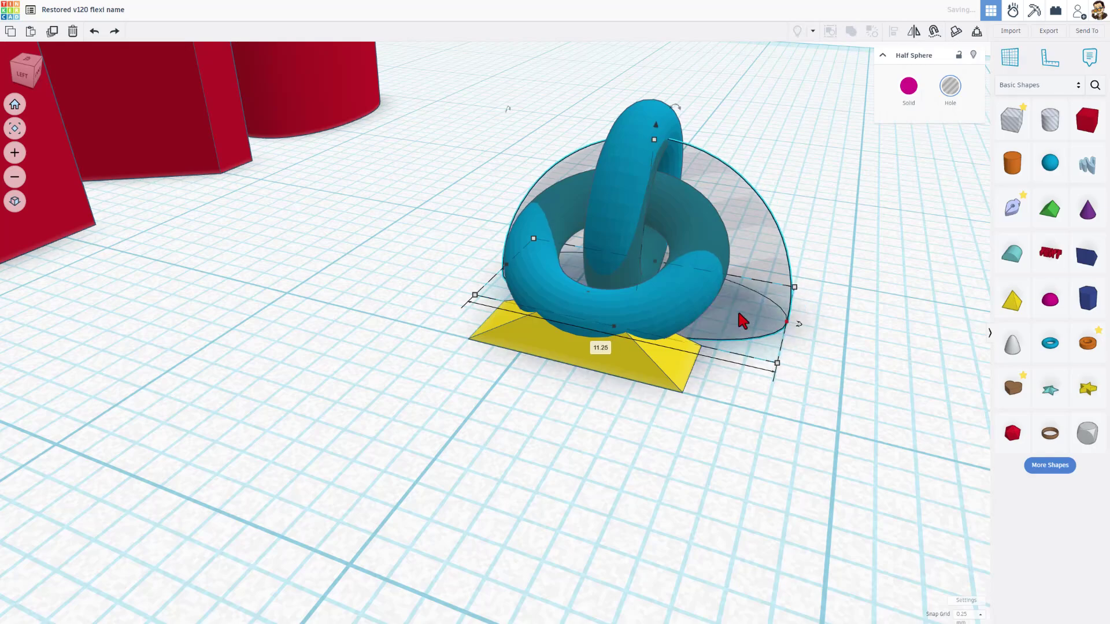
drag(513, 274, 468, 262)
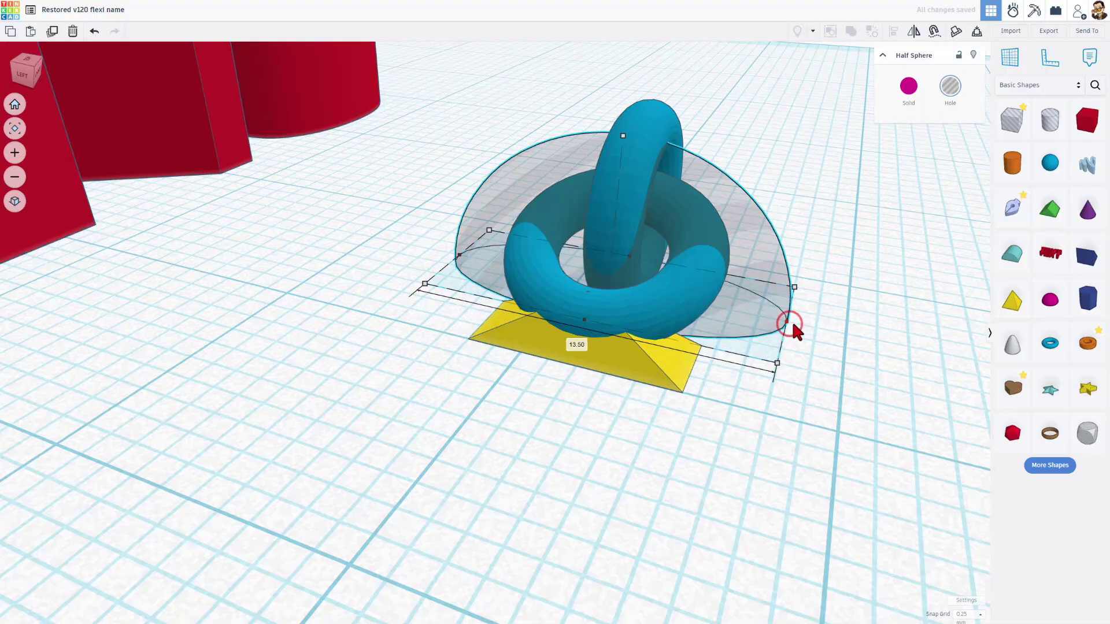
mouse_move(775, 336)
right_down()
mouse_move(547, 323)
mouse_move(471, 169)
right_up()
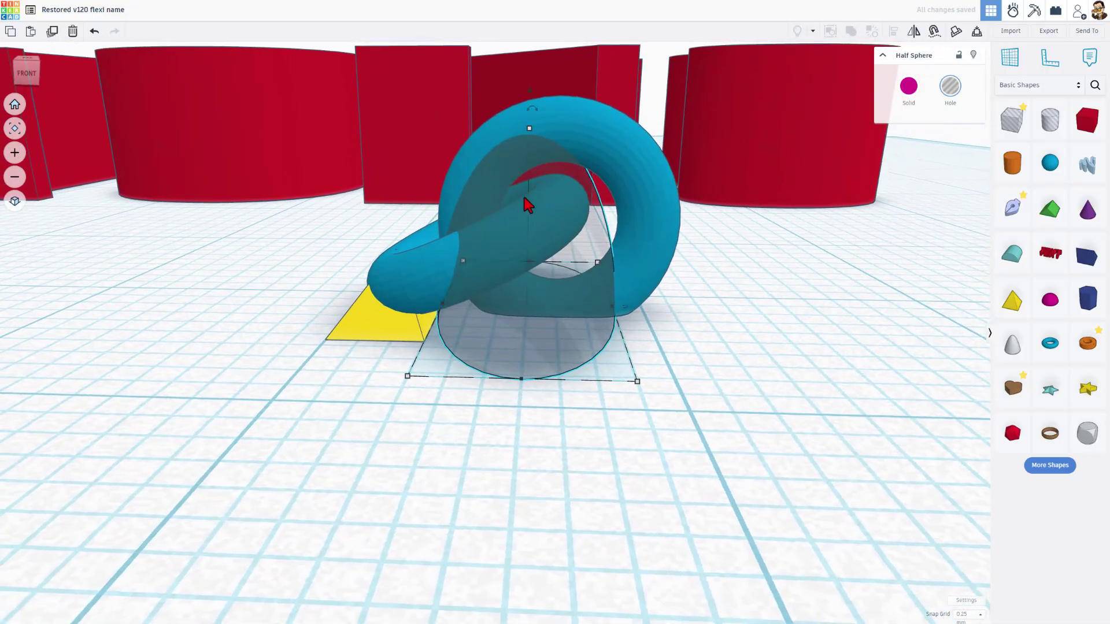
click(340, 249)
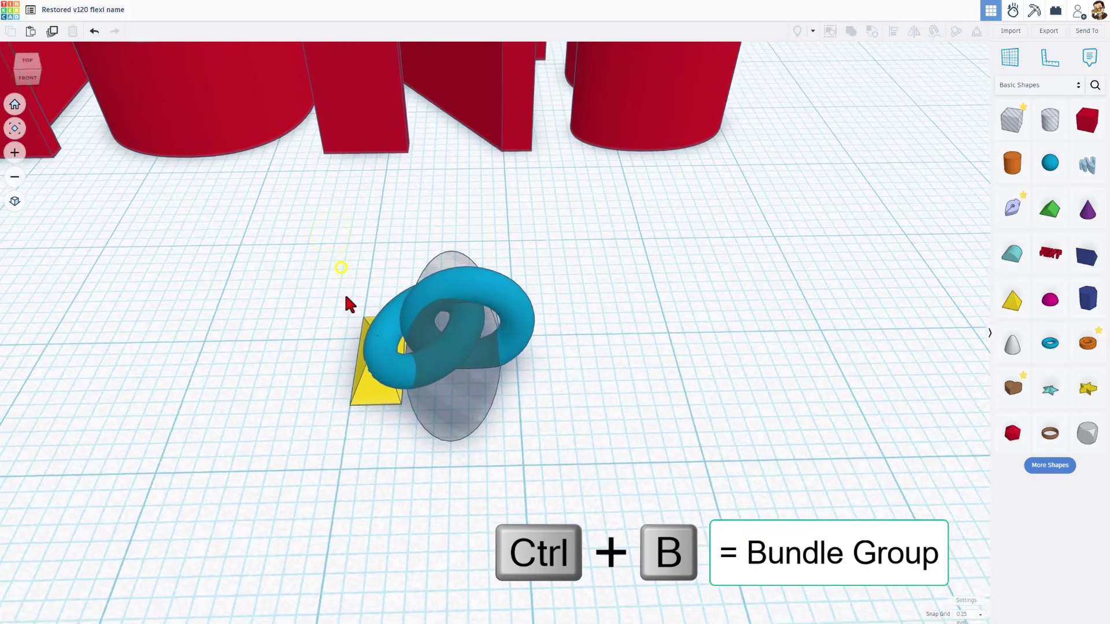
- Bundle the two rings, half-sphere hole and yellow base into one link piece
right_drag(346, 268, 354, 271)
drag(354, 272, 508, 449)
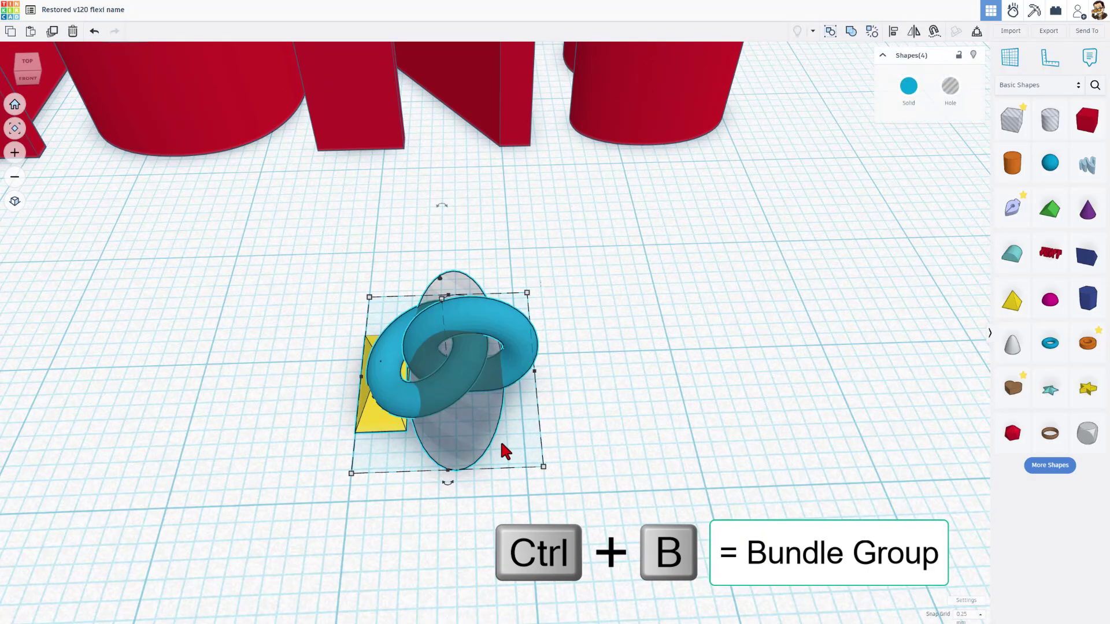
key(ctrl+b)
mouse_move(503, 451)
right_down()
mouse_move(520, 423)
mouse_move(517, 267)
right_up()
- Shift the link bundle slightly left in front of the LIONS letters
click(519, 395)
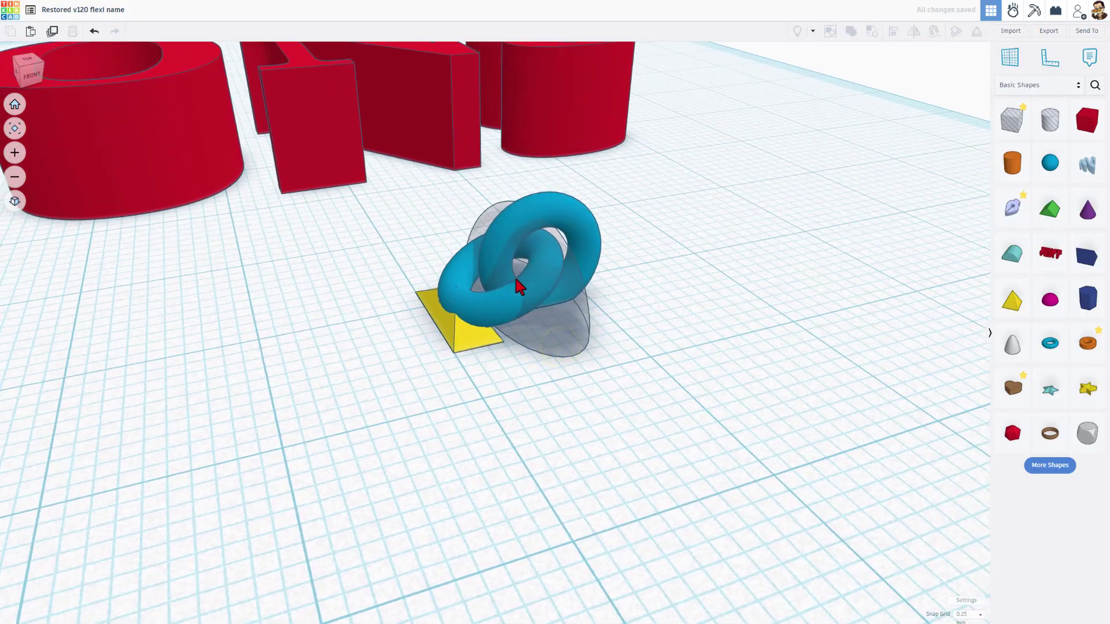
click(515, 275)
mouse_move(552, 269)
mouse_down()
mouse_move(548, 289)
mouse_move(561, 282)
mouse_up()
click(686, 290)
click(524, 315)
scroll(348, 106, down, 3)
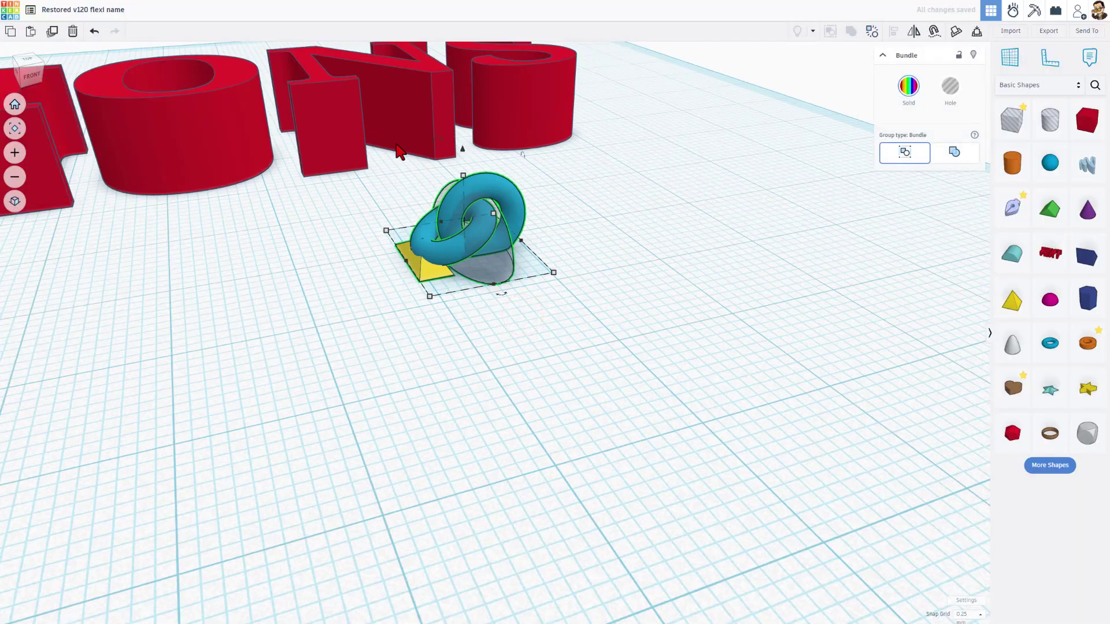
middle_drag(470, 223, 414, 524)
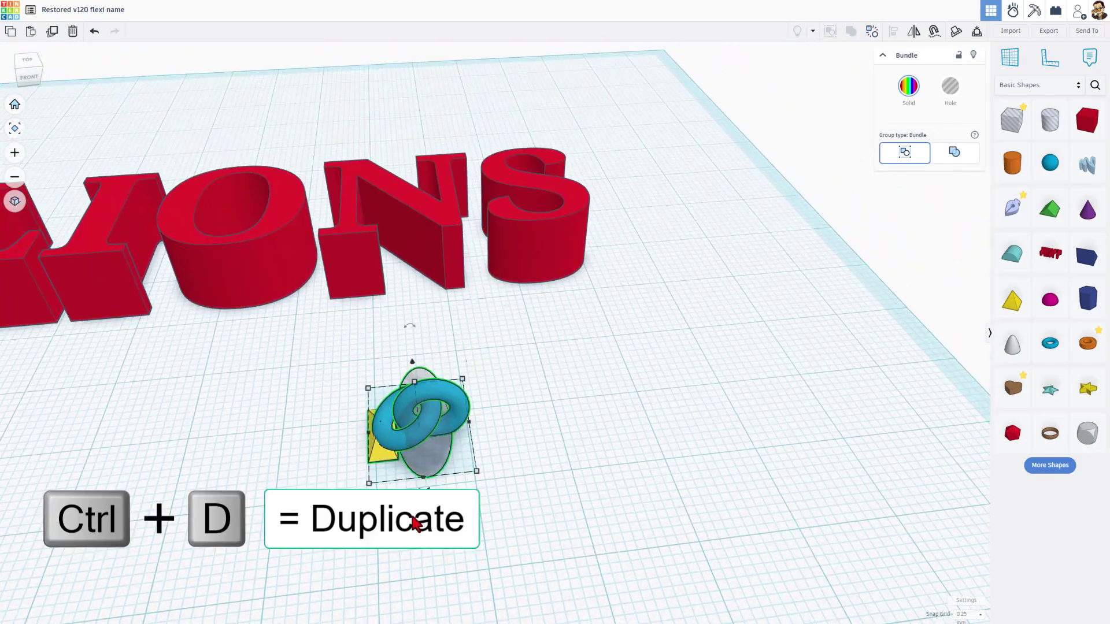
- Duplicate the link bundle and place the copy in the N–S gap
click(481, 482)
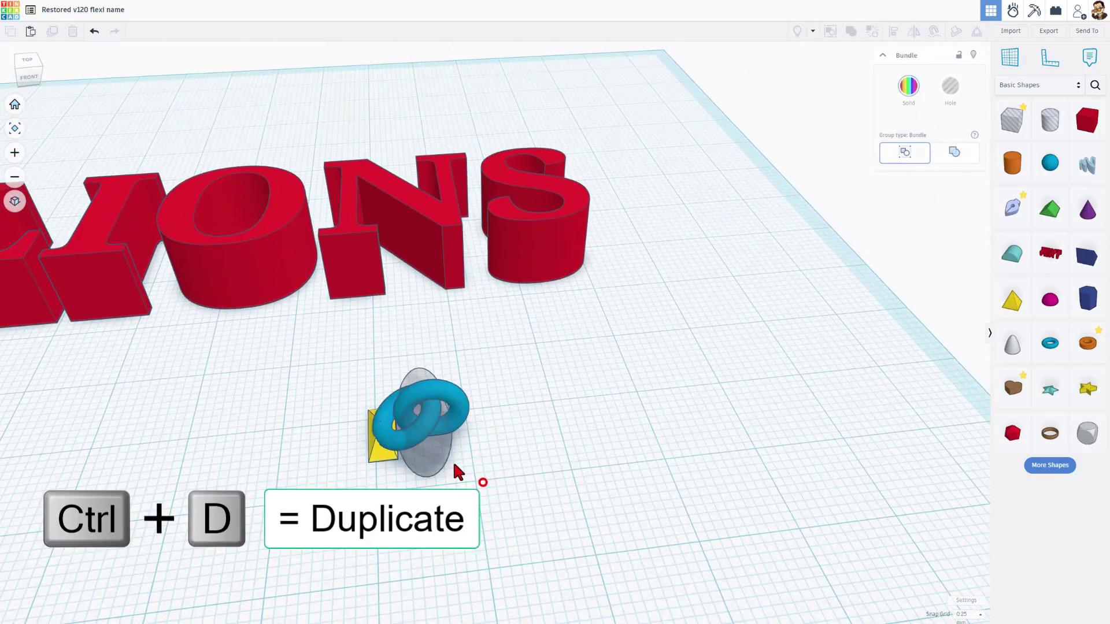
click(425, 454)
key(ctrl+d)
drag(431, 463, 481, 254)
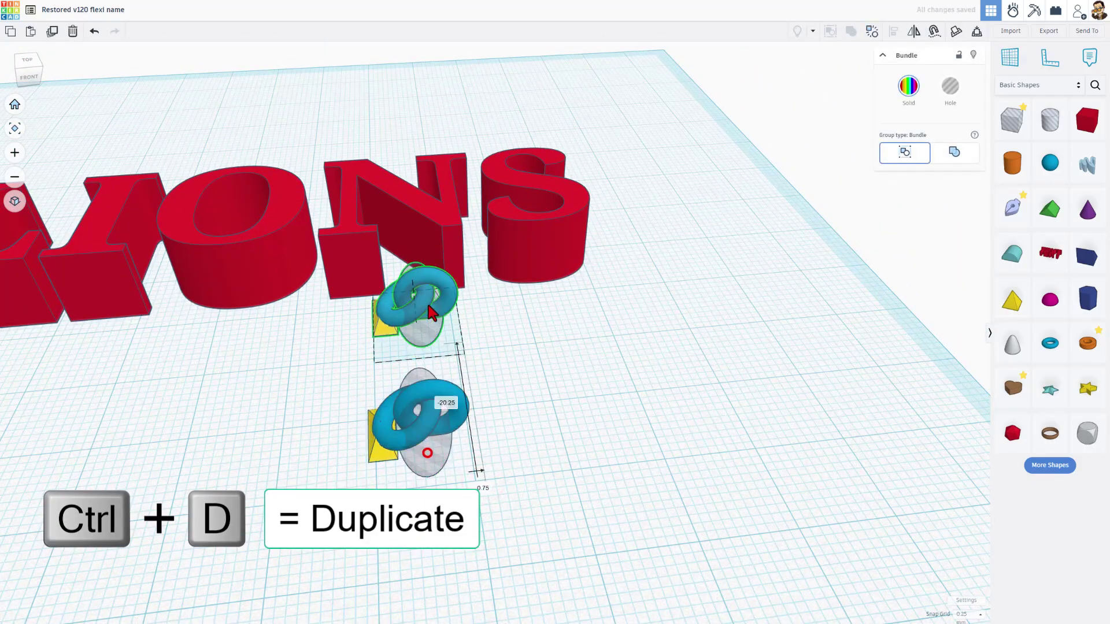
scroll(481, 254, up, 5)
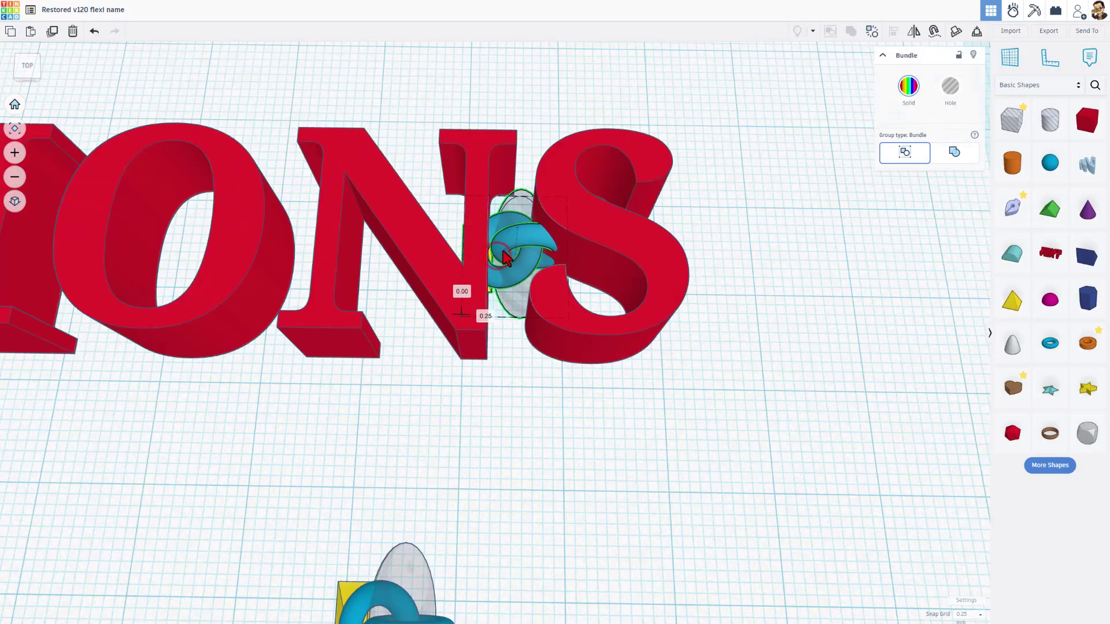
drag(514, 263, 491, 258)
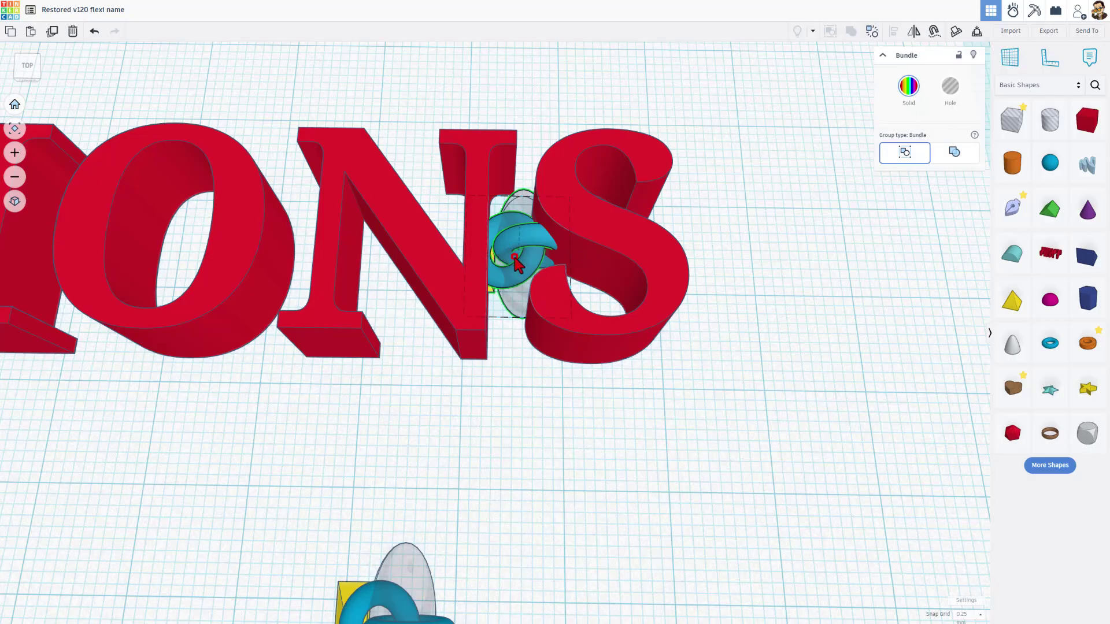
- Duplicate that bundle again and move the new copy into the O–N gap
key(ctrl+d)
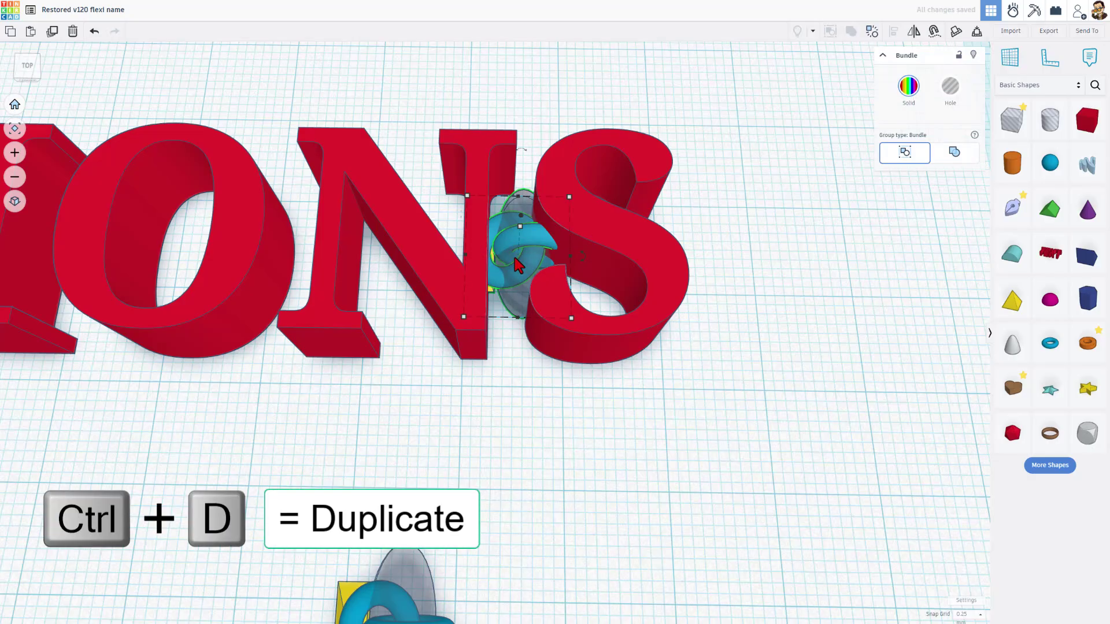
key(shift+Left)
key(shift+Left)
key(shift+Left)
key(shift+Left)
key(shift+Left)
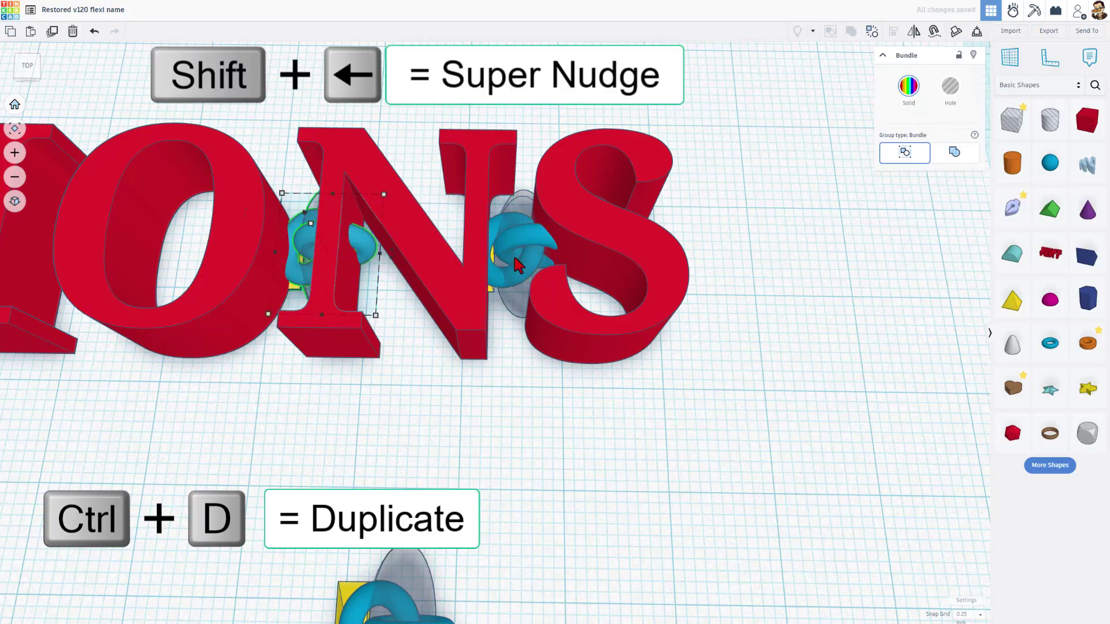
key(shift+Left)
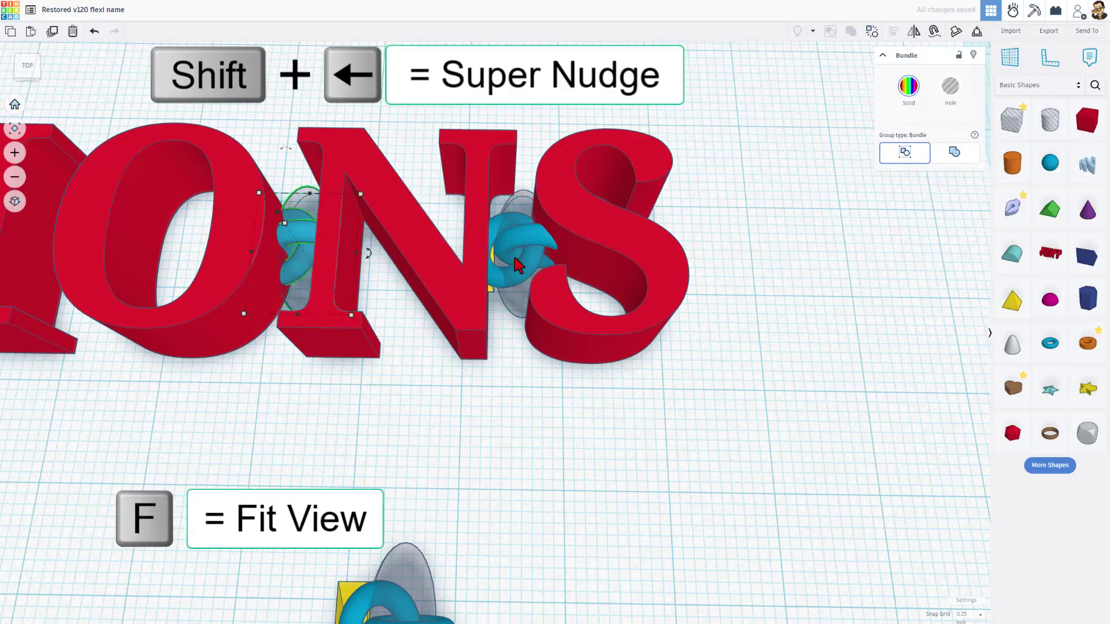
key(f)
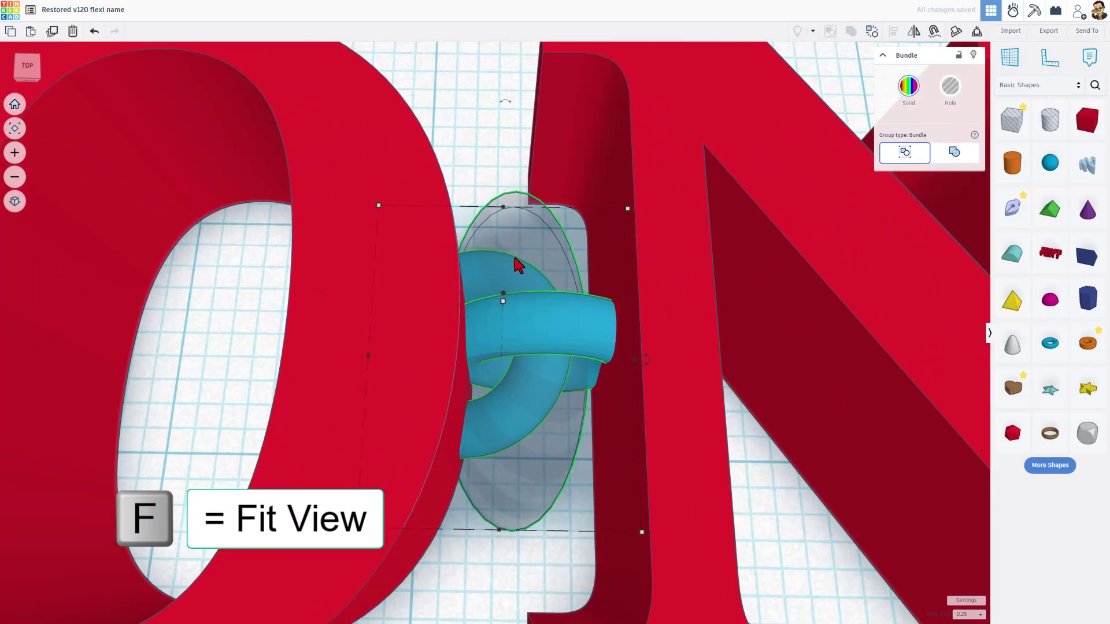
key(Right)
key(Right)
key(Right)
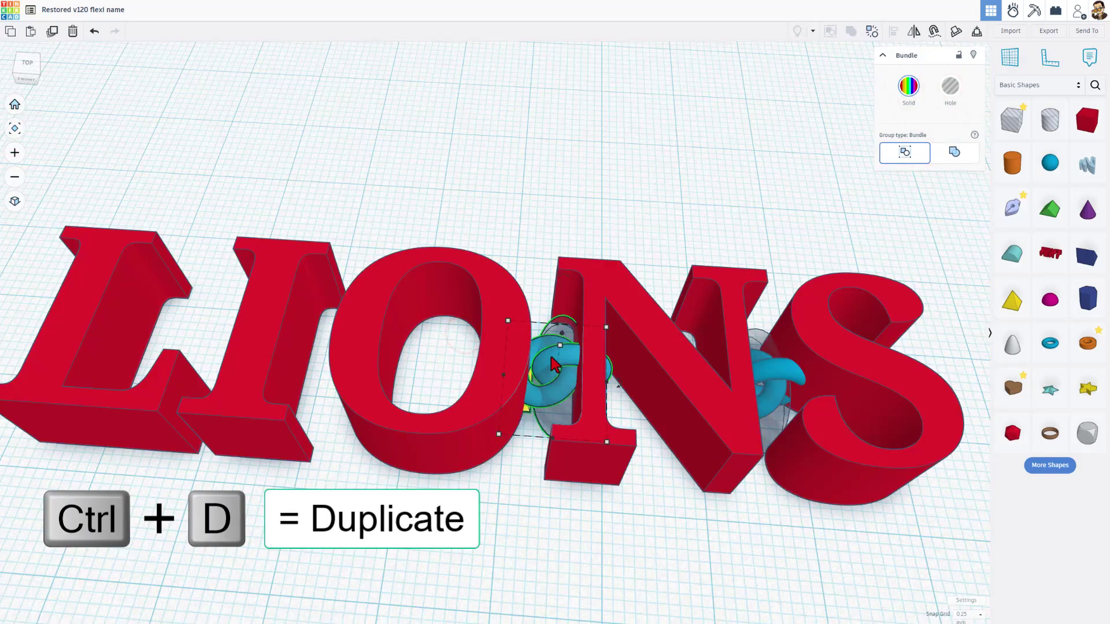
- Place a link bundle copy in the I–O gap, then start another copy toward the L
key(ctrl+d)
key(shift+Left)
key(shift+Left)
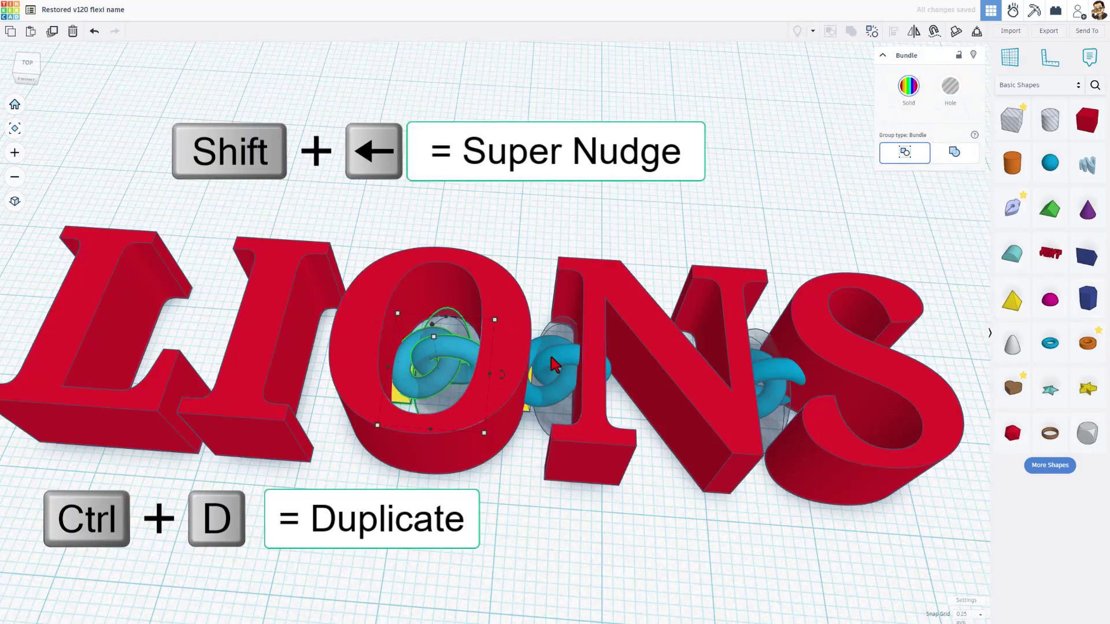
key(shift+Left)
key(shift+Left)
key(f)
key(Right)
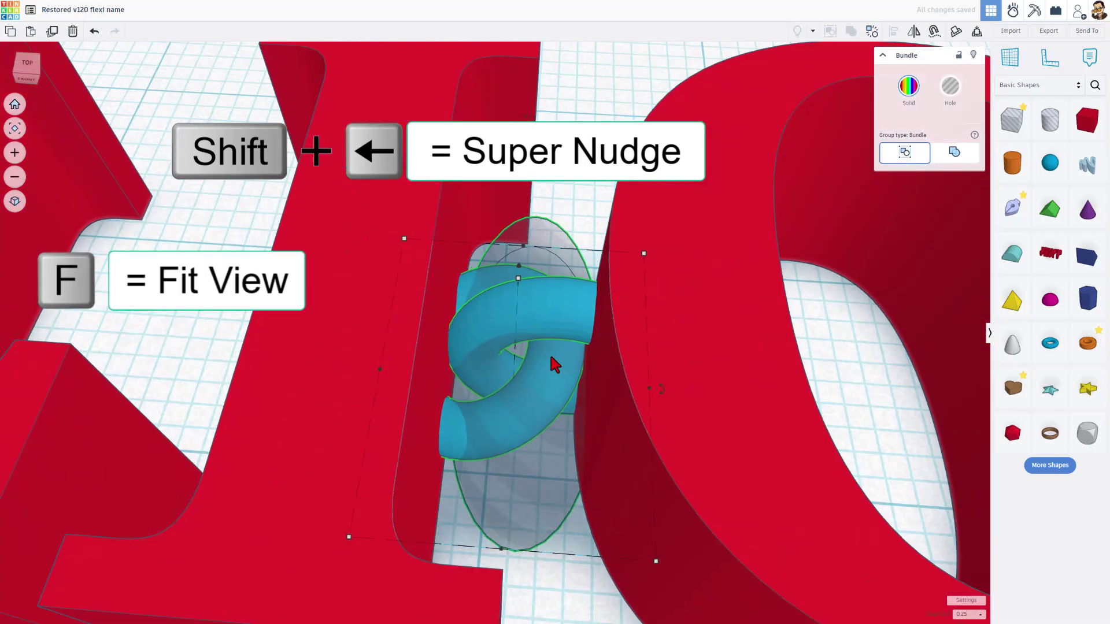
key(Right)
key(Right)
key(Right)
scroll(549, 352, down, 2)
scroll(511, 330, down, 3)
key(ctrl+v)
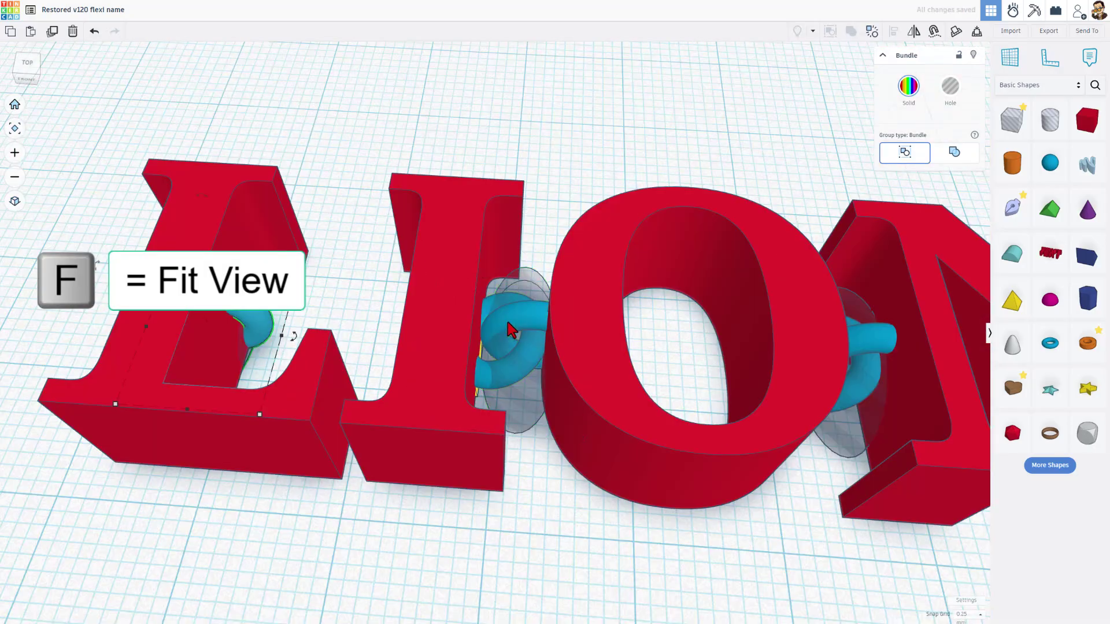
key(Right)
key(Right)
key(Right)
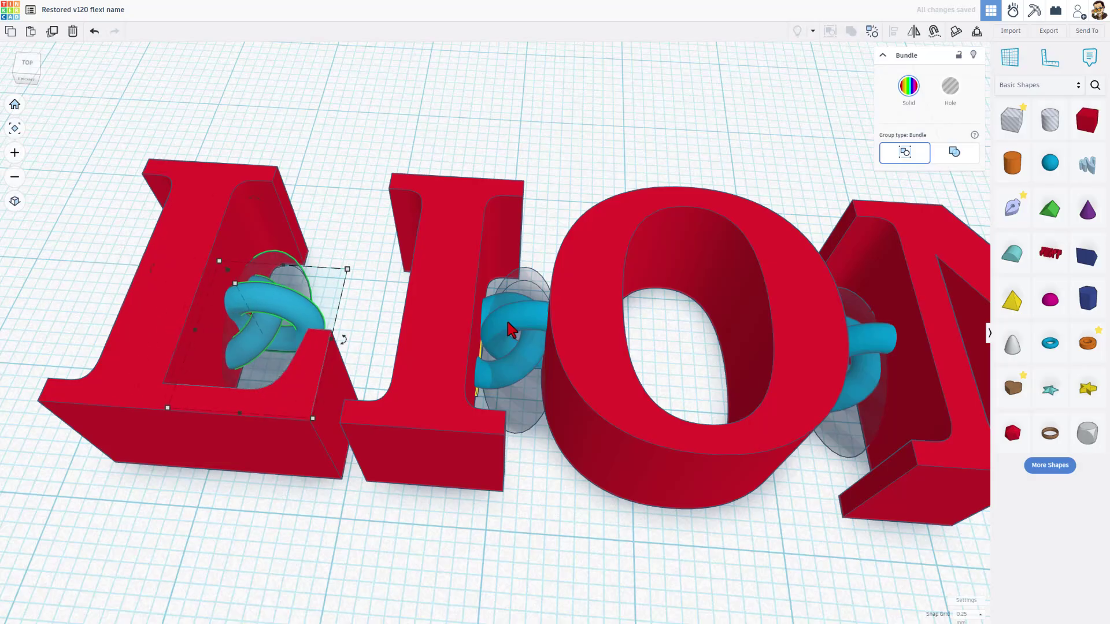
- Nudge the newest link copy into the L–I gap and orbit to check it
key(Right)
key(Right)
key(Right)
key(Right)
key(Right)
key(Right)
key(Right)
key(Right)
key(Right)
key(Right)
key(Right)
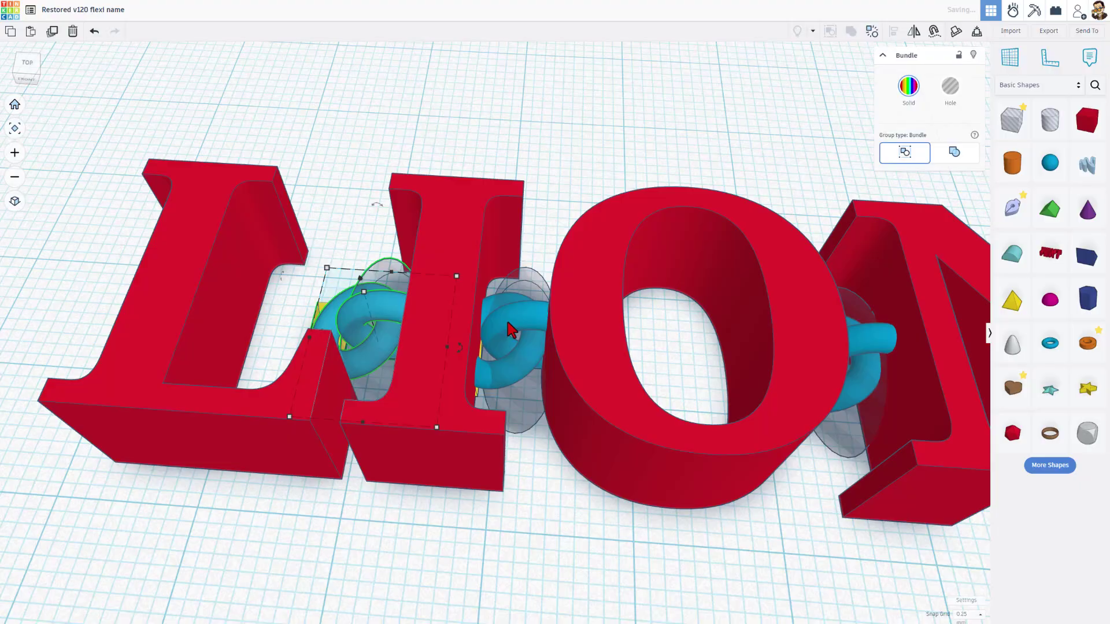
right_drag(371, 290, 393, 289)
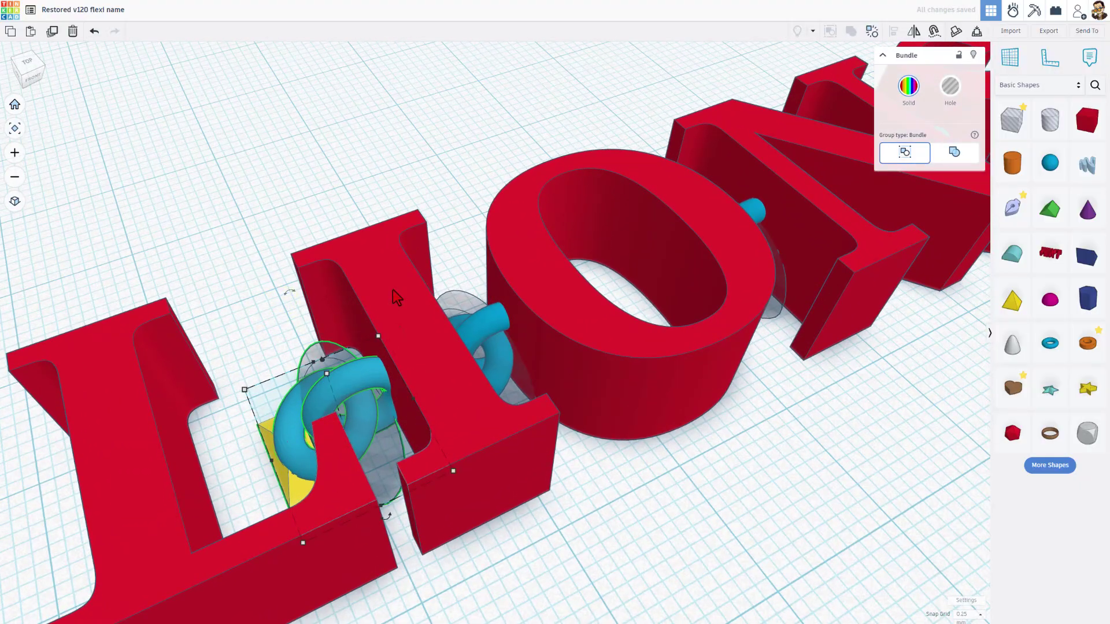
mouse_move(393, 290)
right_down()
mouse_move(291, 341)
mouse_move(269, 315)
right_up()
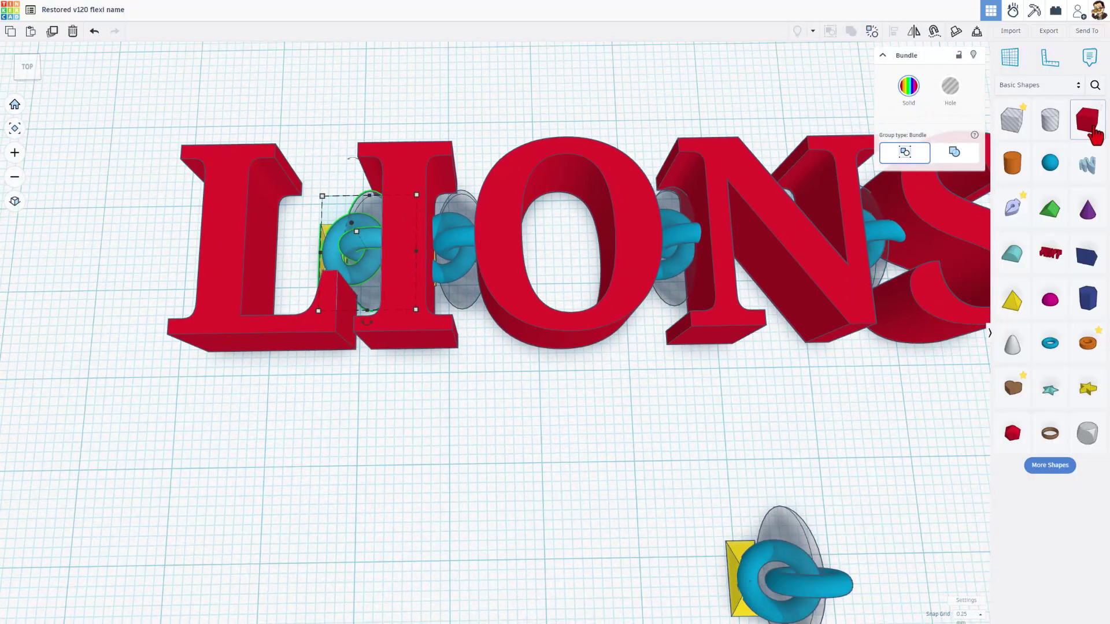
- Add a red box above LIONS with edge rounding 3, shorter length and small height
click(1086, 120)
scroll(363, 99, down, 2)
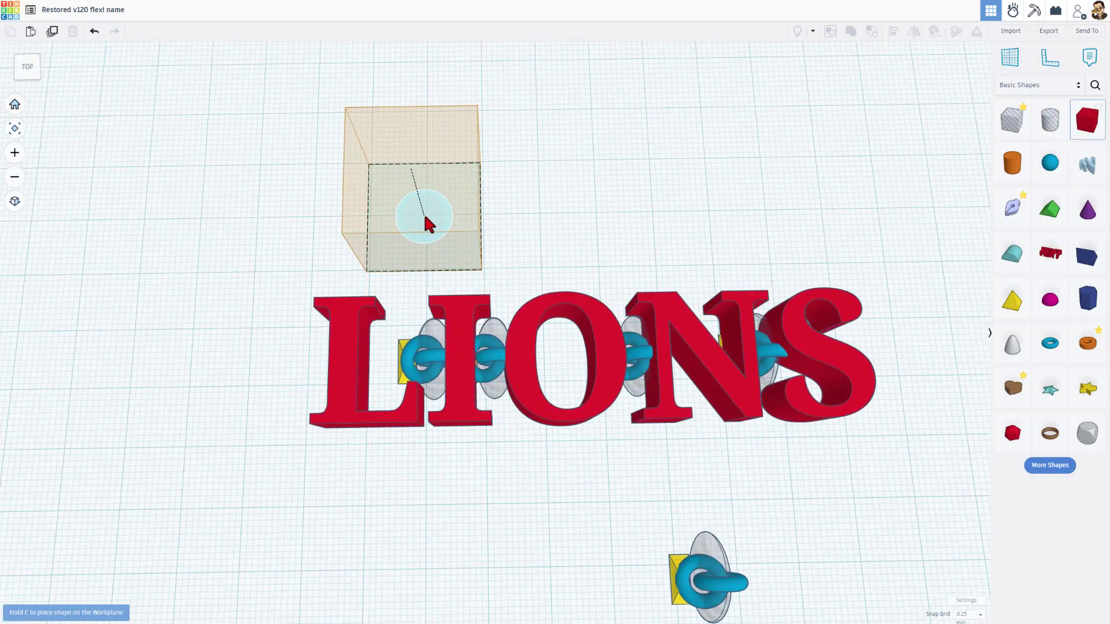
click(428, 218)
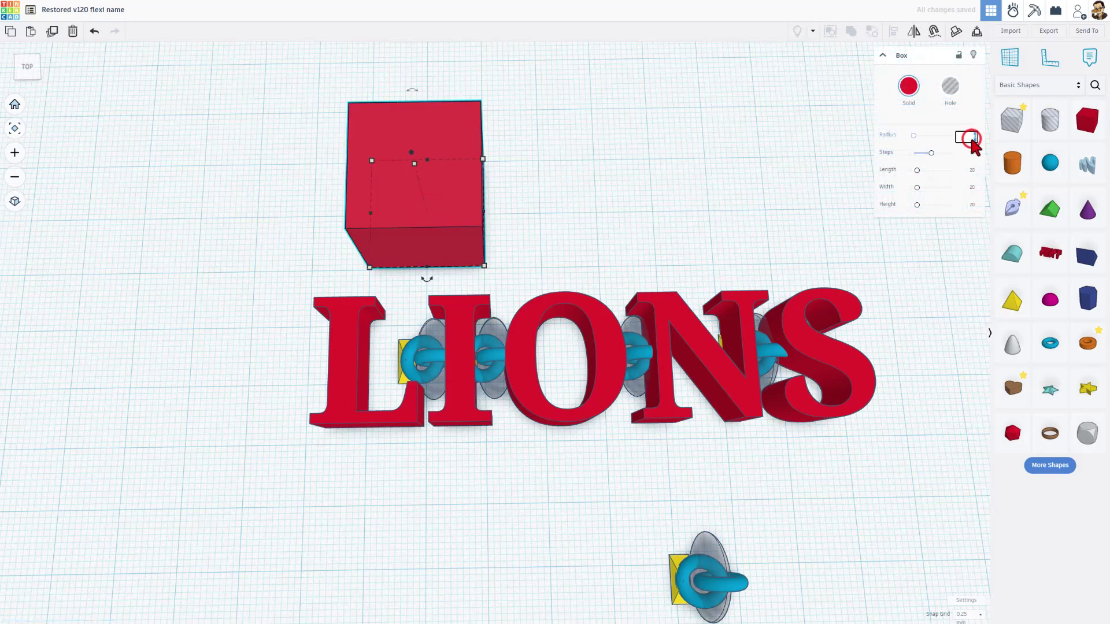
text(3)
key(Return)
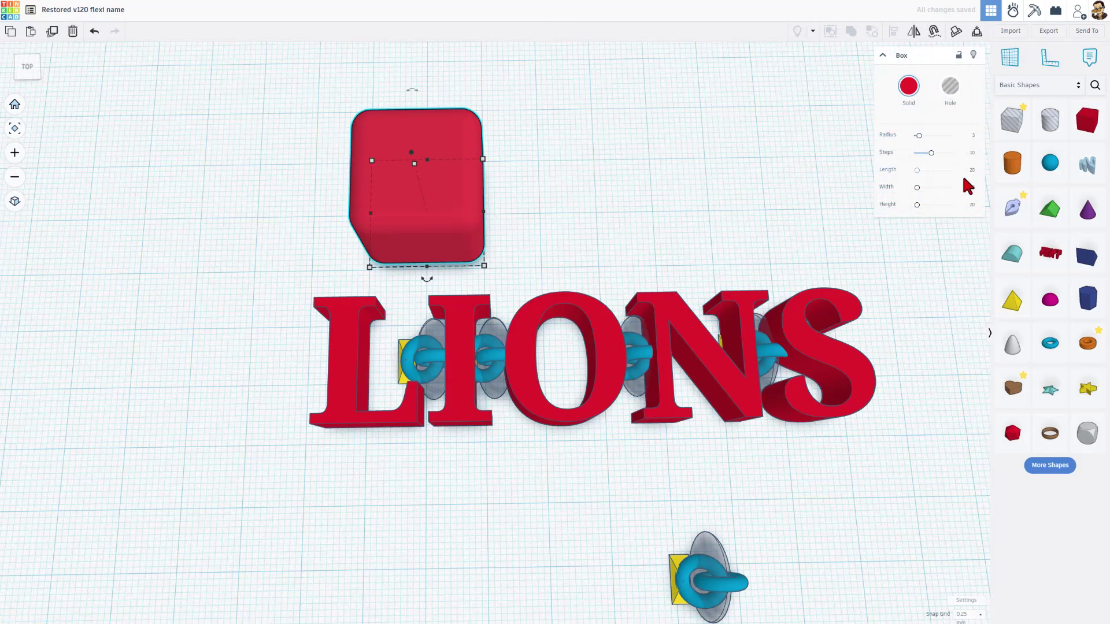
click(974, 170)
text(10)
key(Return)
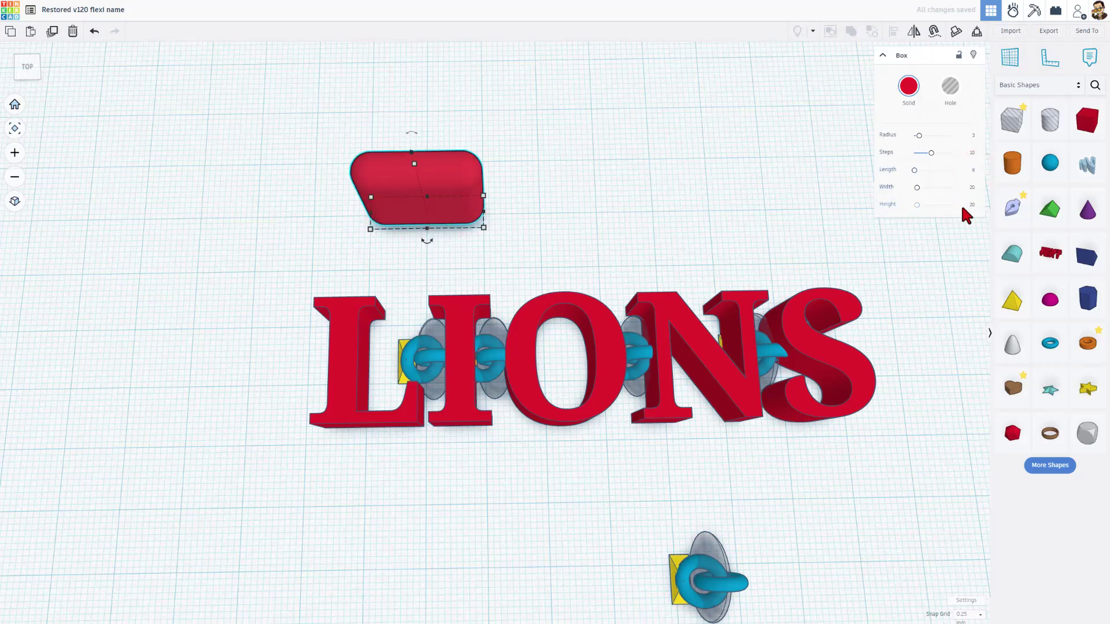
click(972, 205)
text(5)
key(Return)
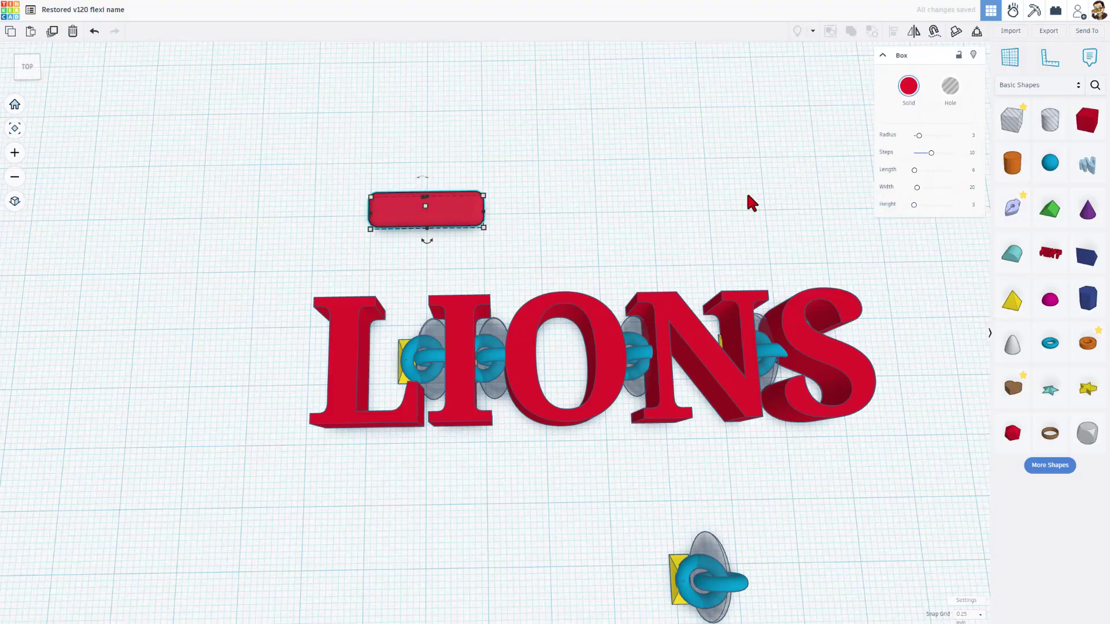
- Move the flat red bar down into the L and nudge it into place
drag(460, 226, 415, 375)
mouse_move(390, 374)
right_down()
mouse_move(384, 438)
mouse_move(399, 447)
right_up()
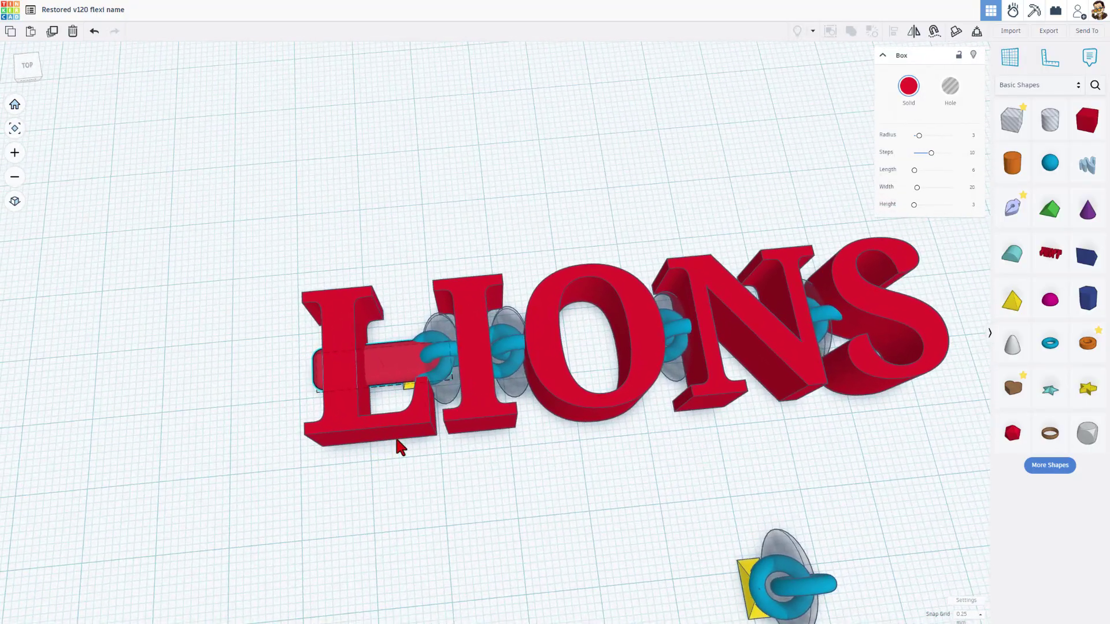
drag(394, 385, 365, 385)
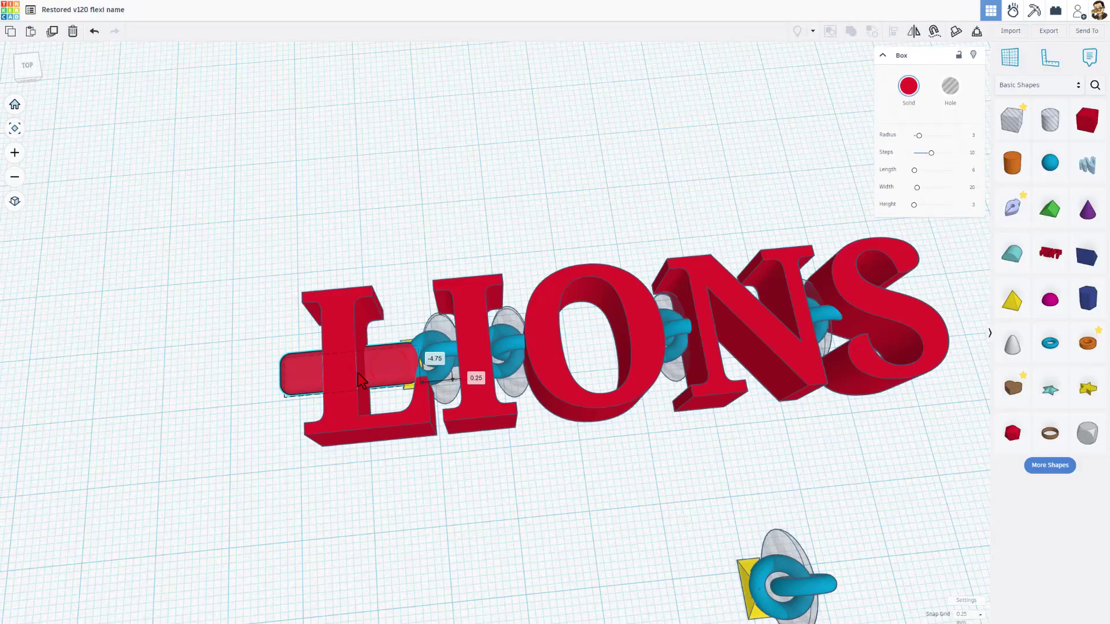
key(Up)
key(Up)
key(Up)
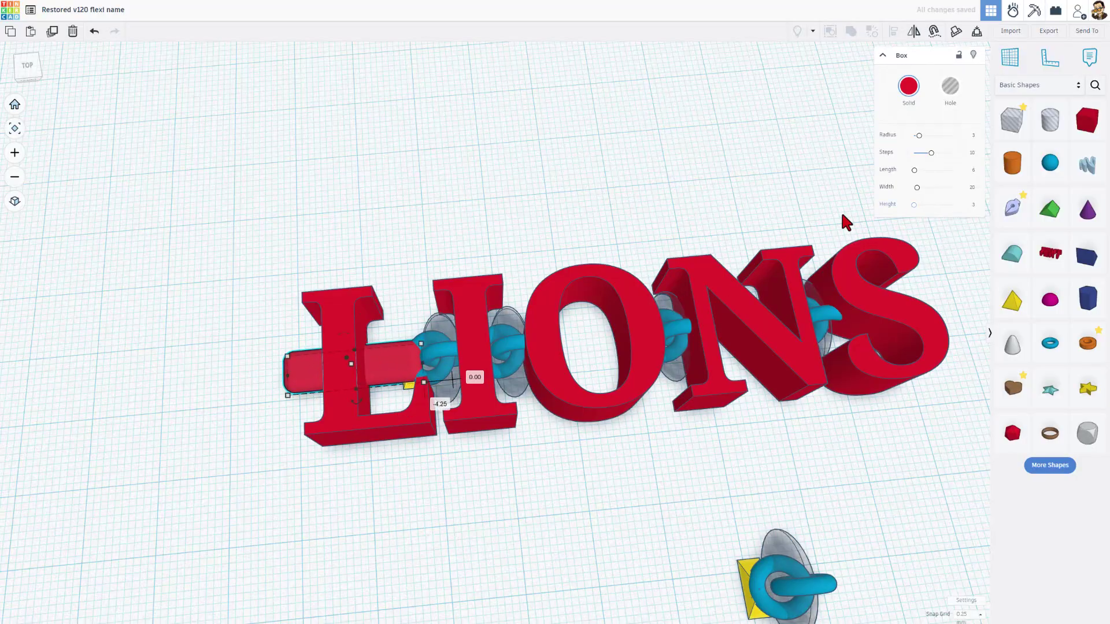
- Put a red bar copy back above LIONS and shorten the bar inside the L
click(392, 352)
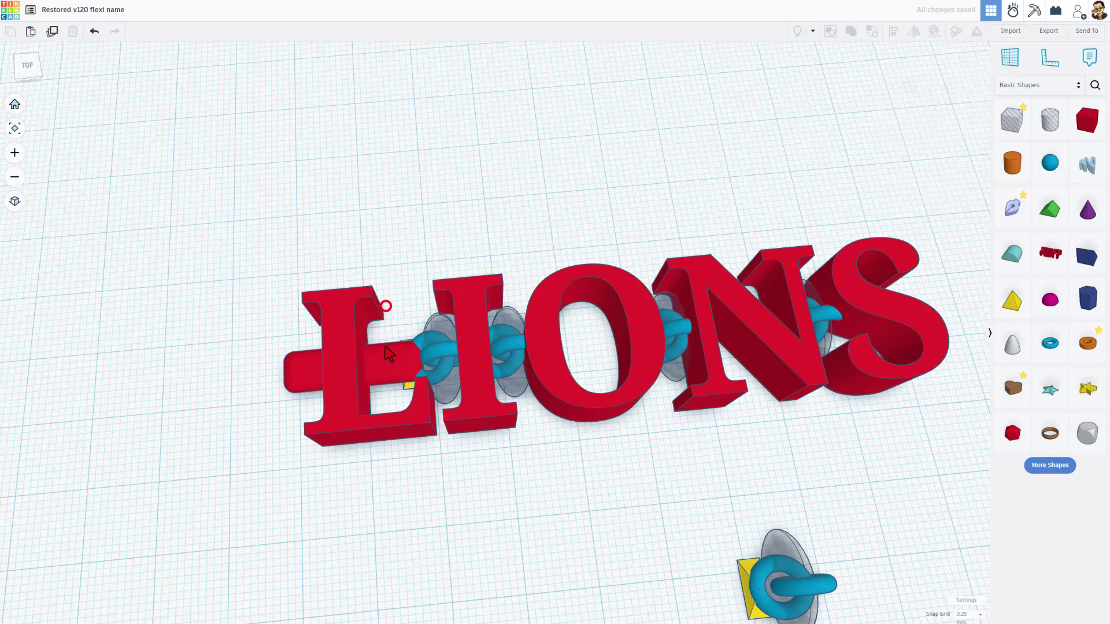
click(388, 354)
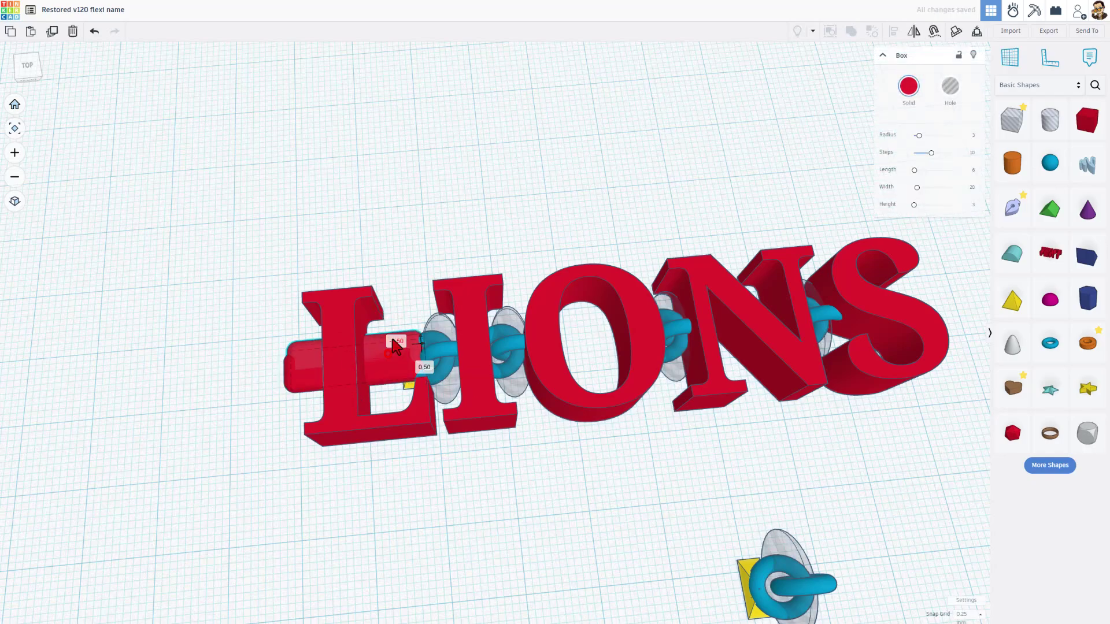
drag(388, 355, 434, 210)
click(422, 249)
click(389, 354)
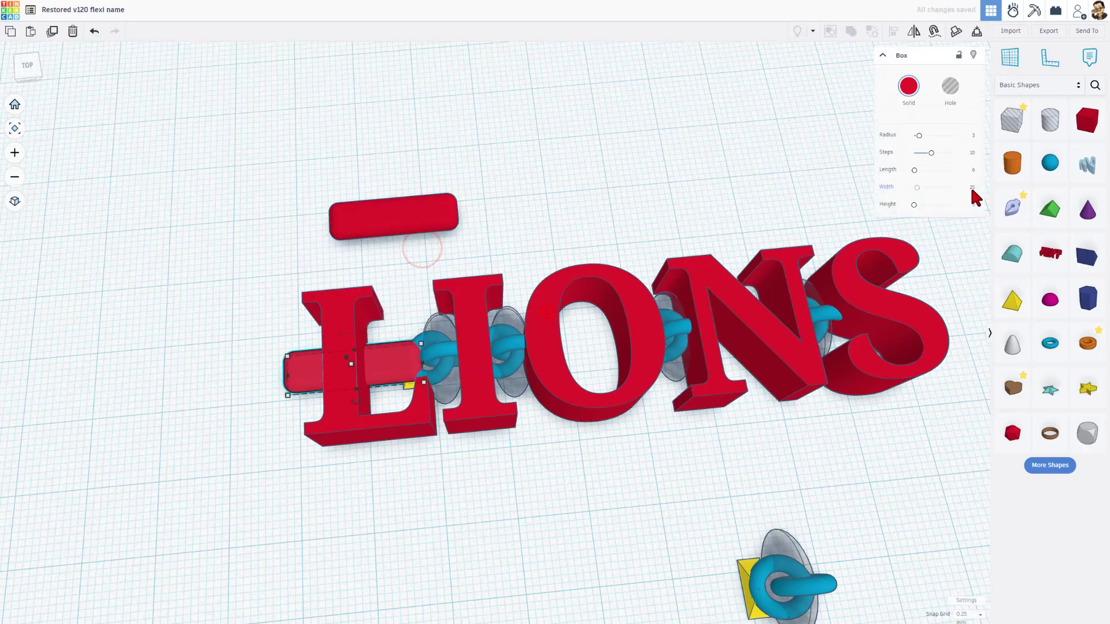
key(Return)
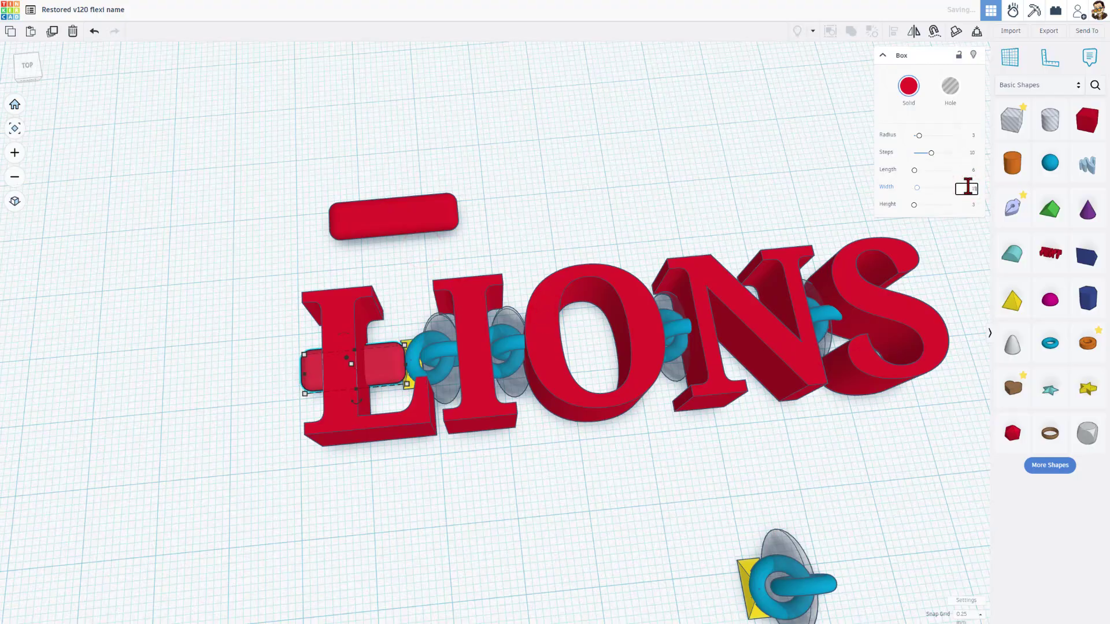
key(Right)
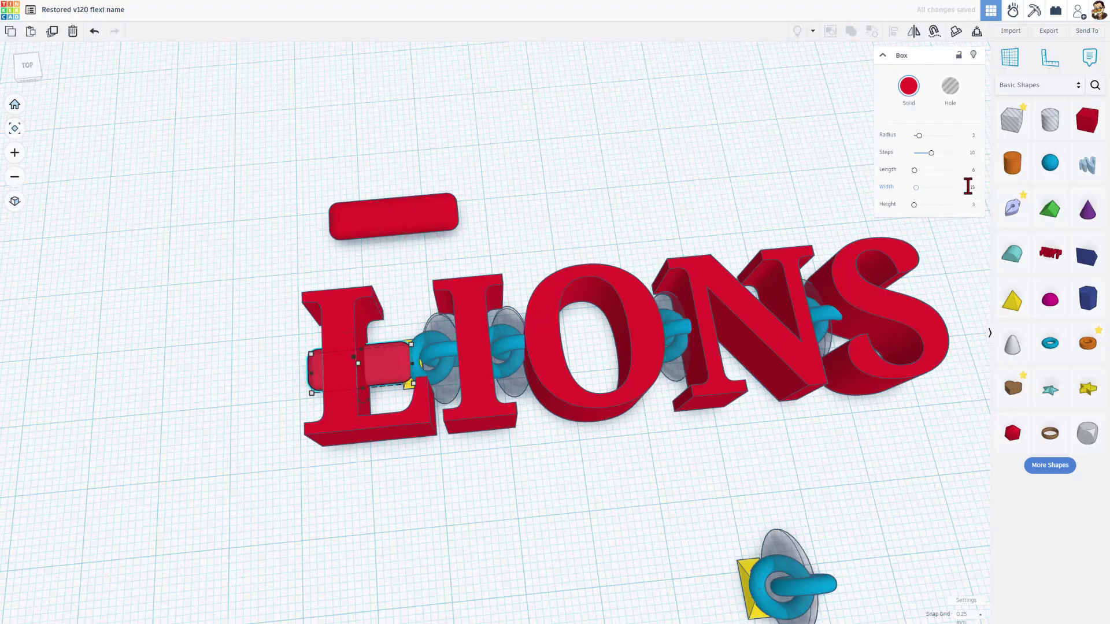
- Move the blue link to the L's left edge and set the L bar's width to 10
click(429, 355)
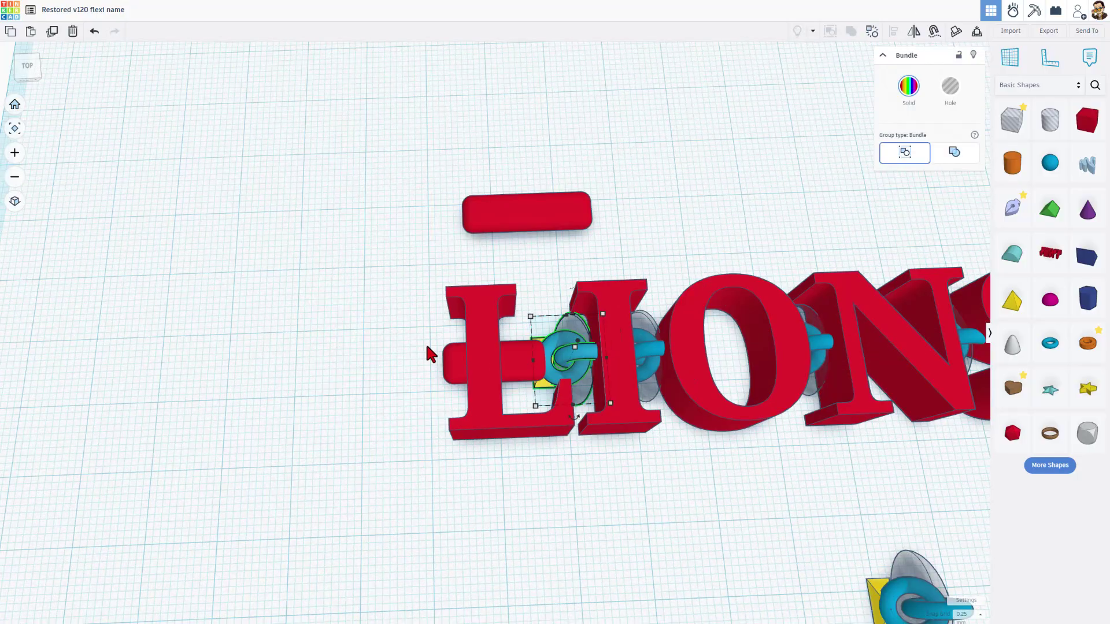
key(Left)
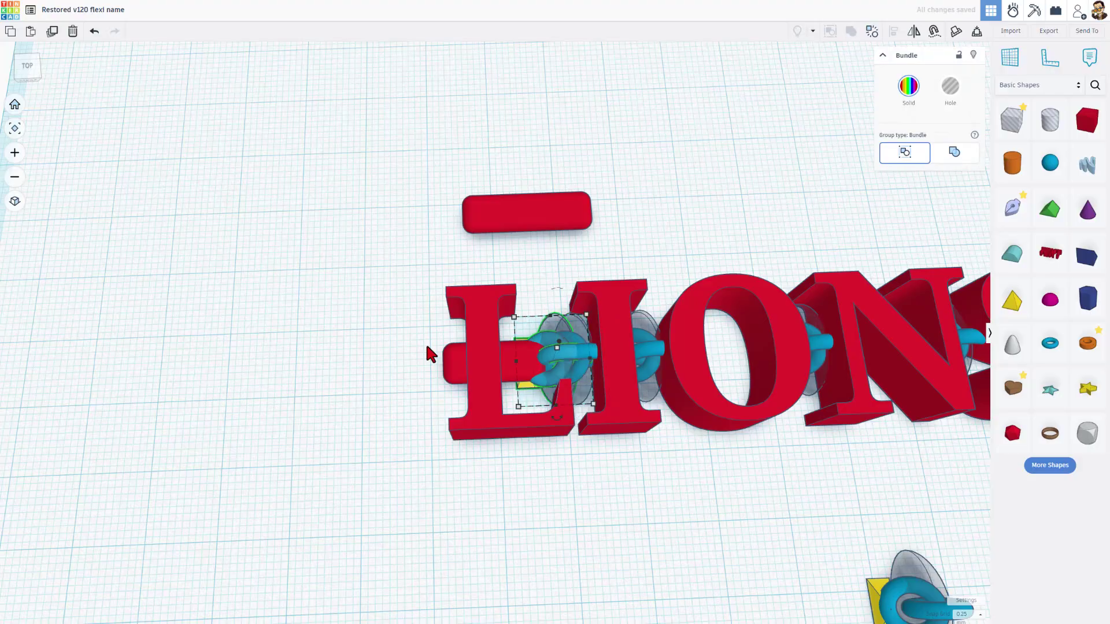
key(Left)
key(Left)
key(Left)
key(Left)
key(Left)
key(Left)
key(Left)
key(Left)
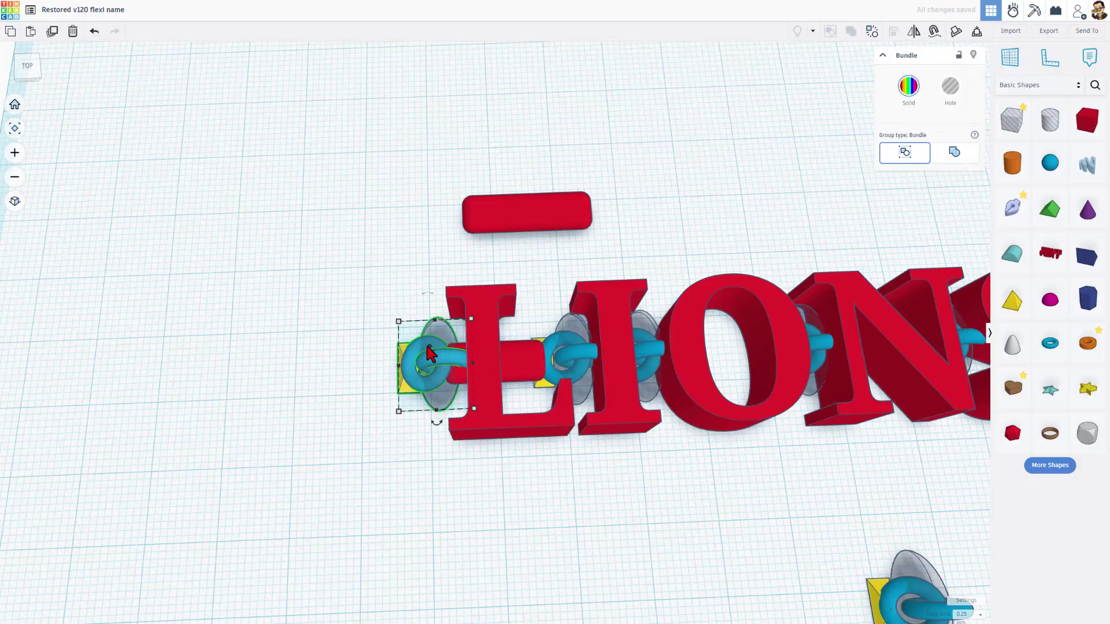
key(Left)
key(Right)
key(Right)
key(Right)
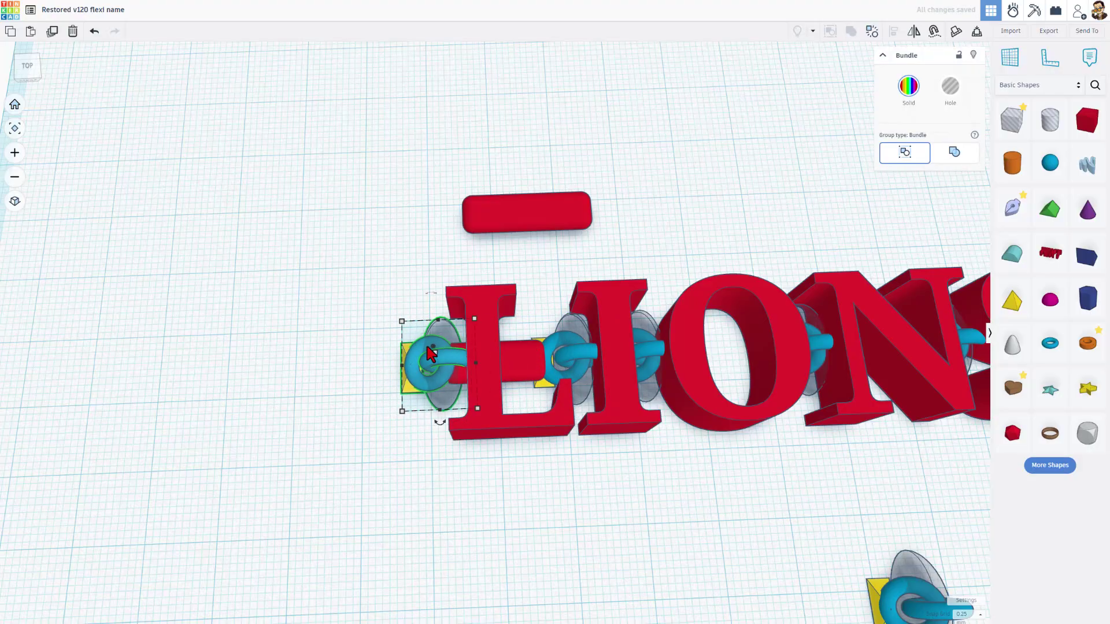
key(Right)
key(Right)
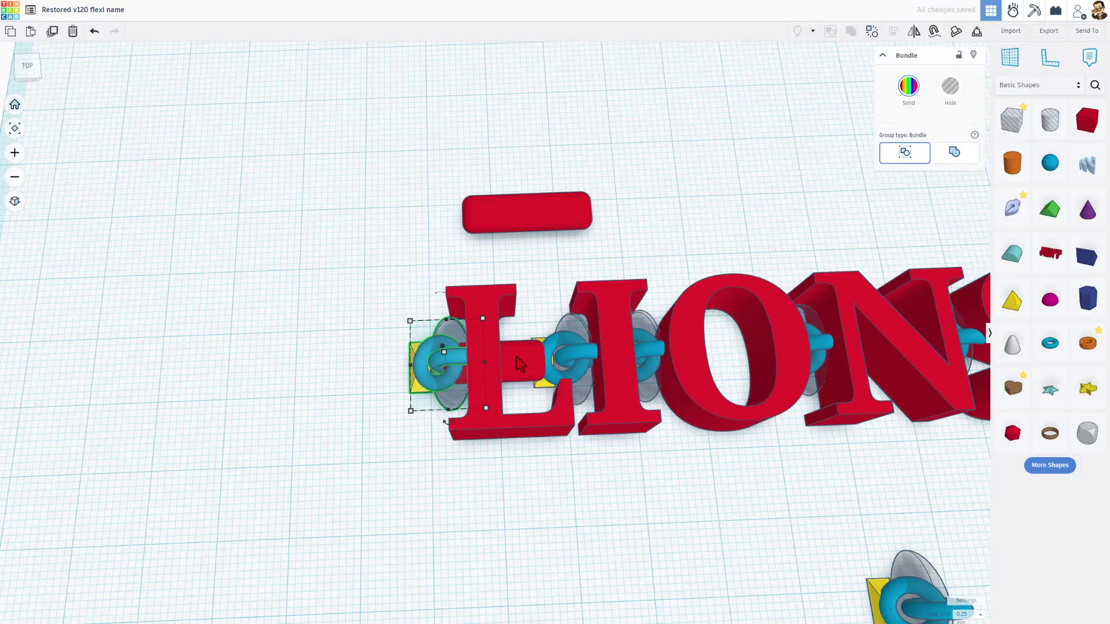
click(519, 362)
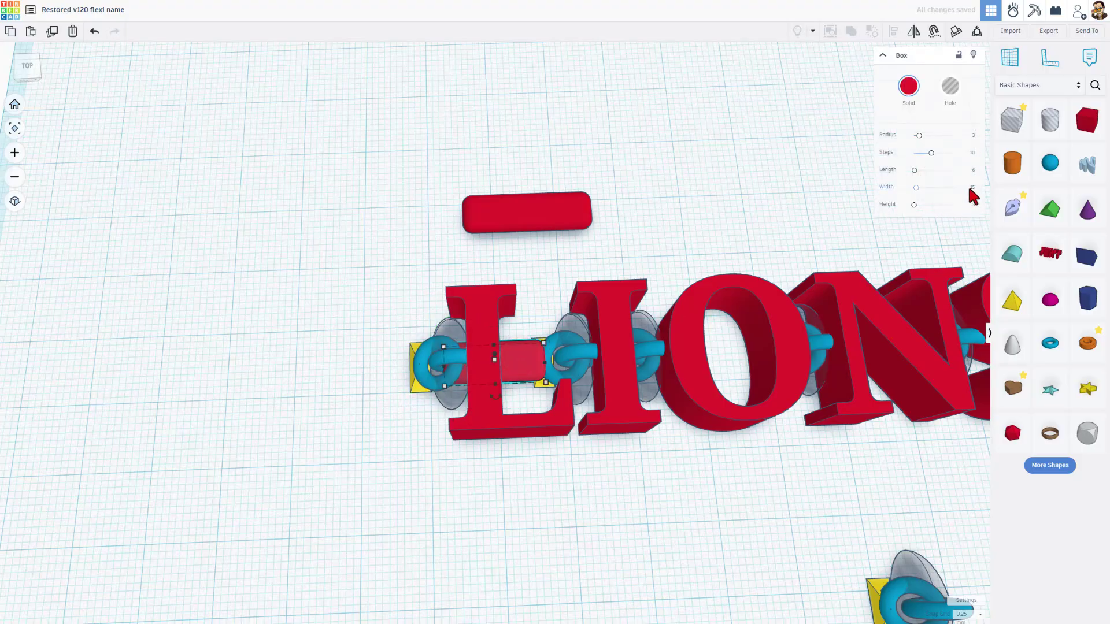
key(Return)
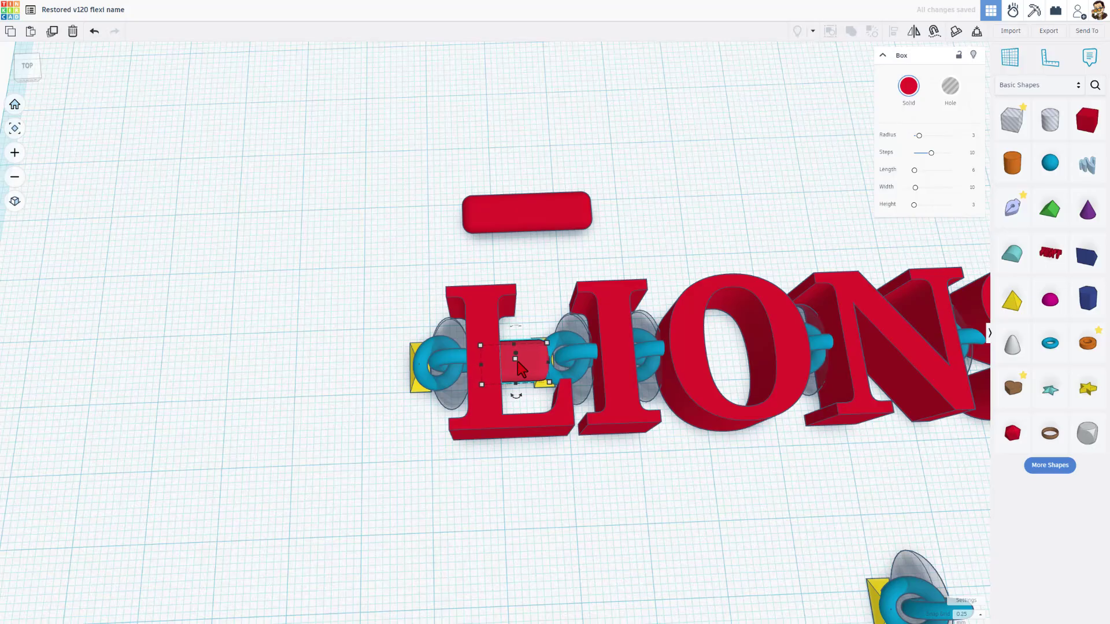
- Place an orange tube with smaller radius, bevel and size 10 beside the first link
click(1092, 349)
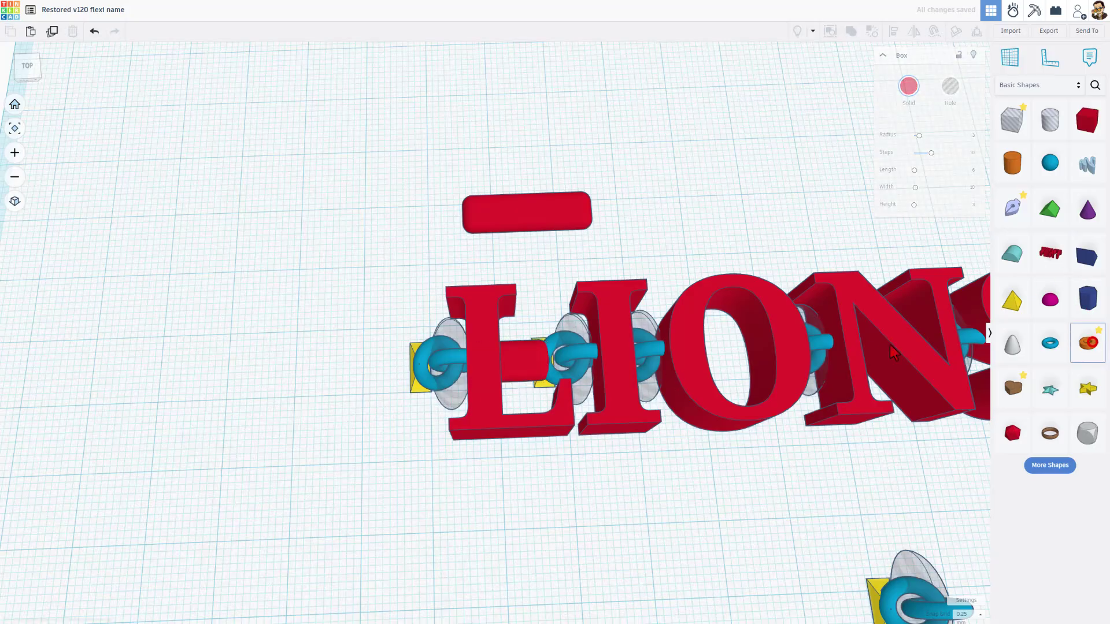
click(343, 313)
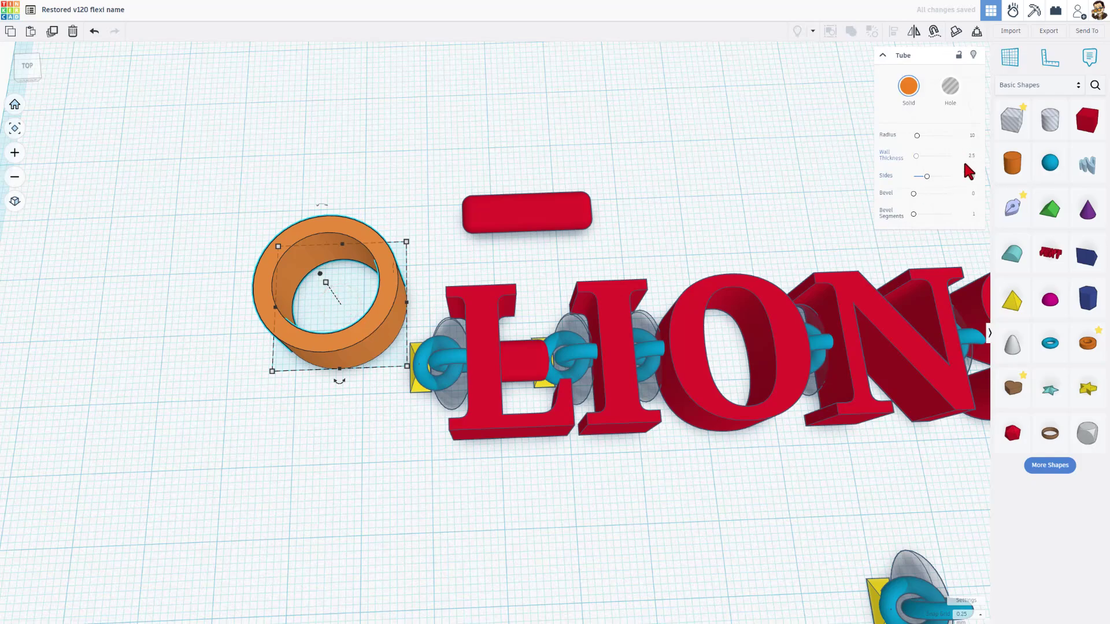
key(Return)
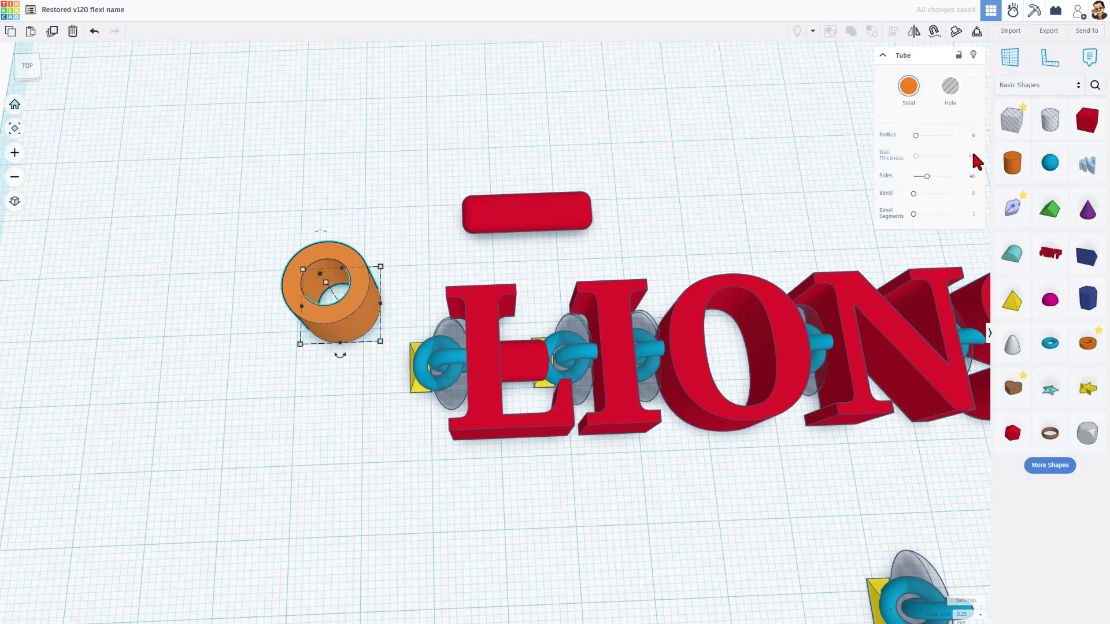
click(971, 156)
click(971, 197)
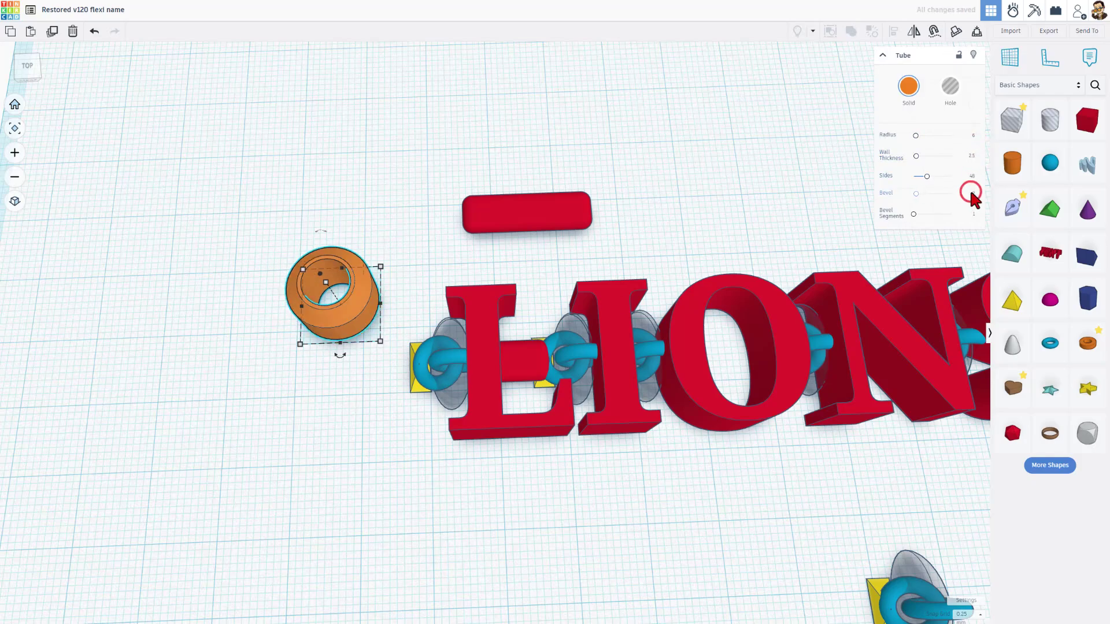
text(2)
click(972, 214)
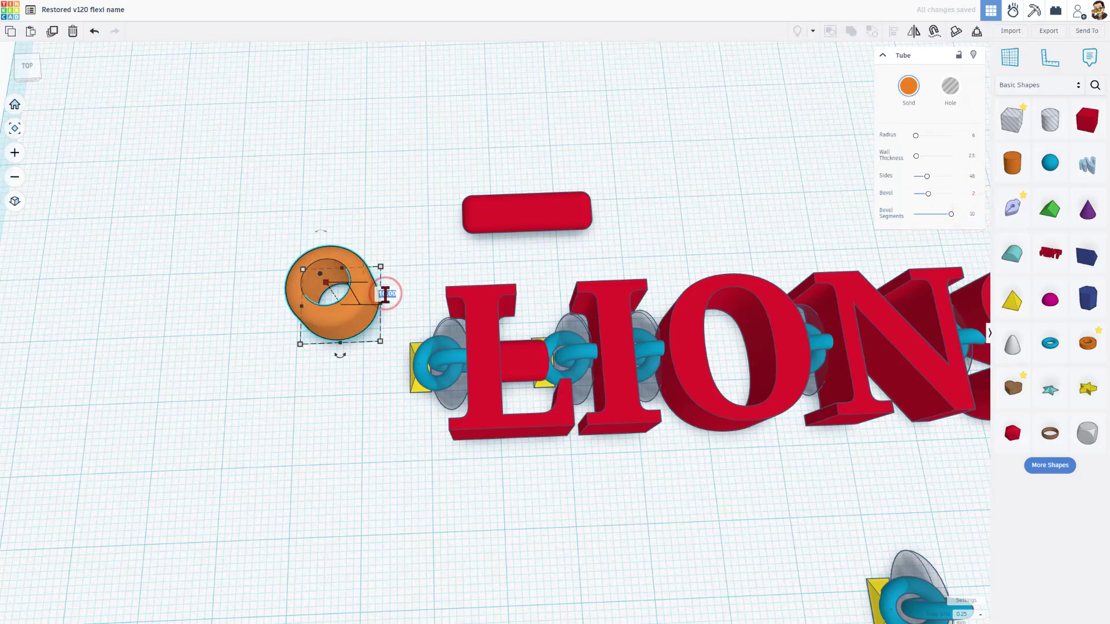
key(Return)
drag(337, 340, 387, 412)
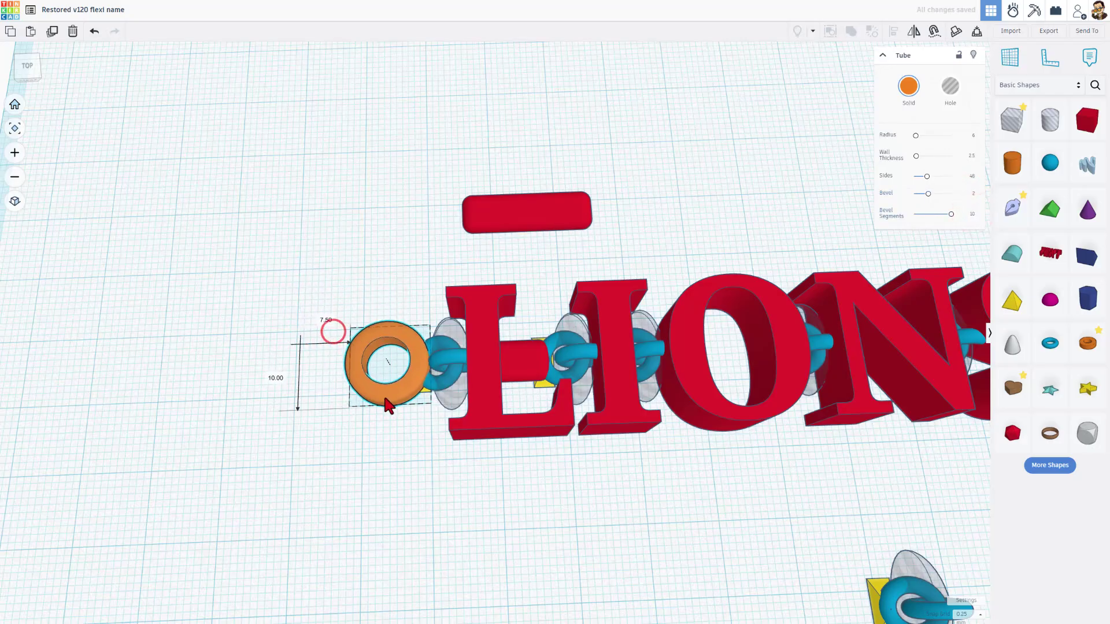
scroll(390, 383, up, 3)
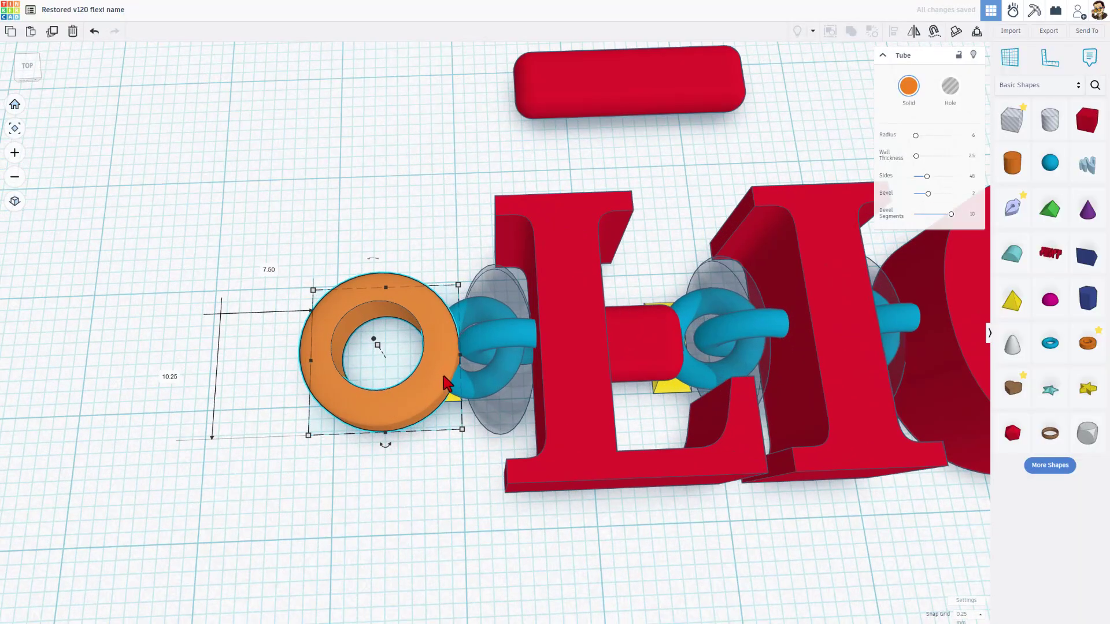
scroll(475, 367, down, 2)
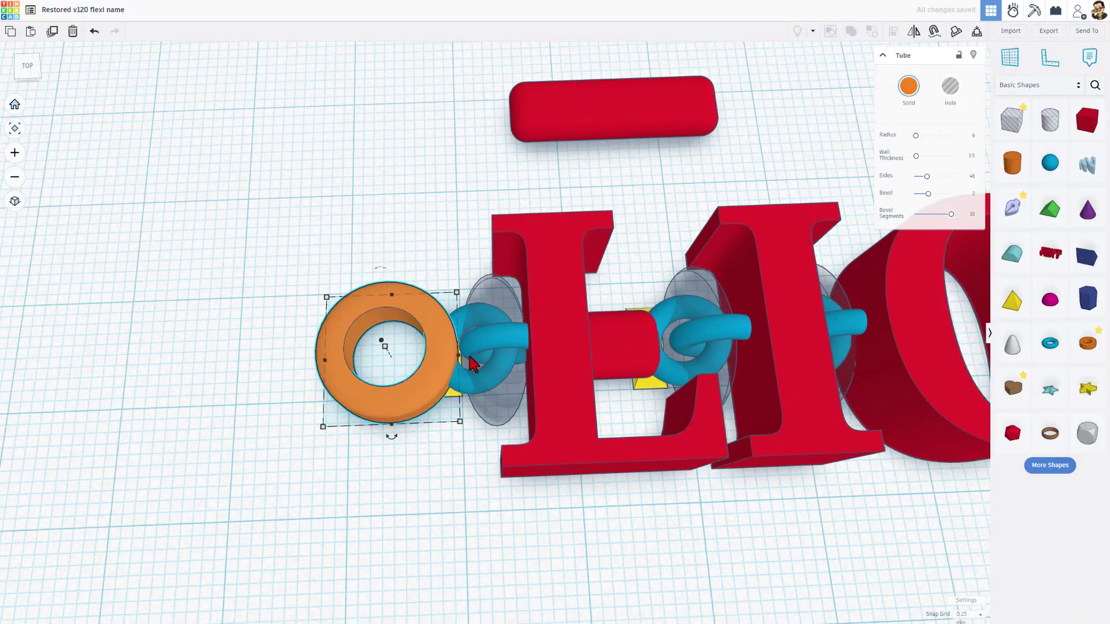
scroll(494, 366, down, 2)
scroll(518, 365, down, 2)
scroll(518, 365, down, 2)
scroll(322, 366, down, 1)
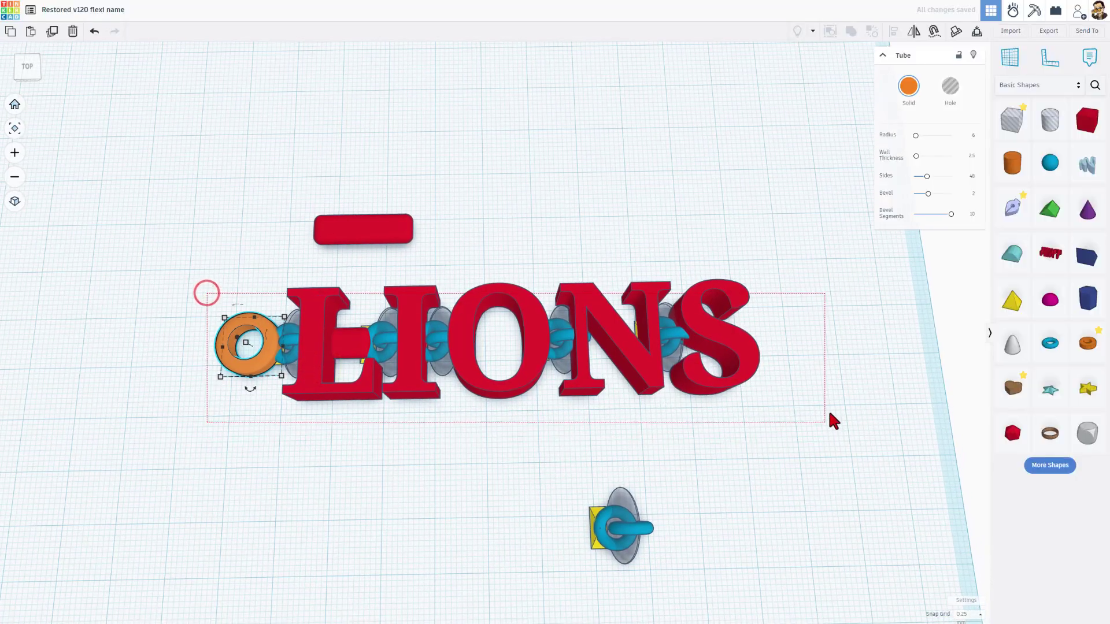
drag(206, 293, 783, 413)
key(l)
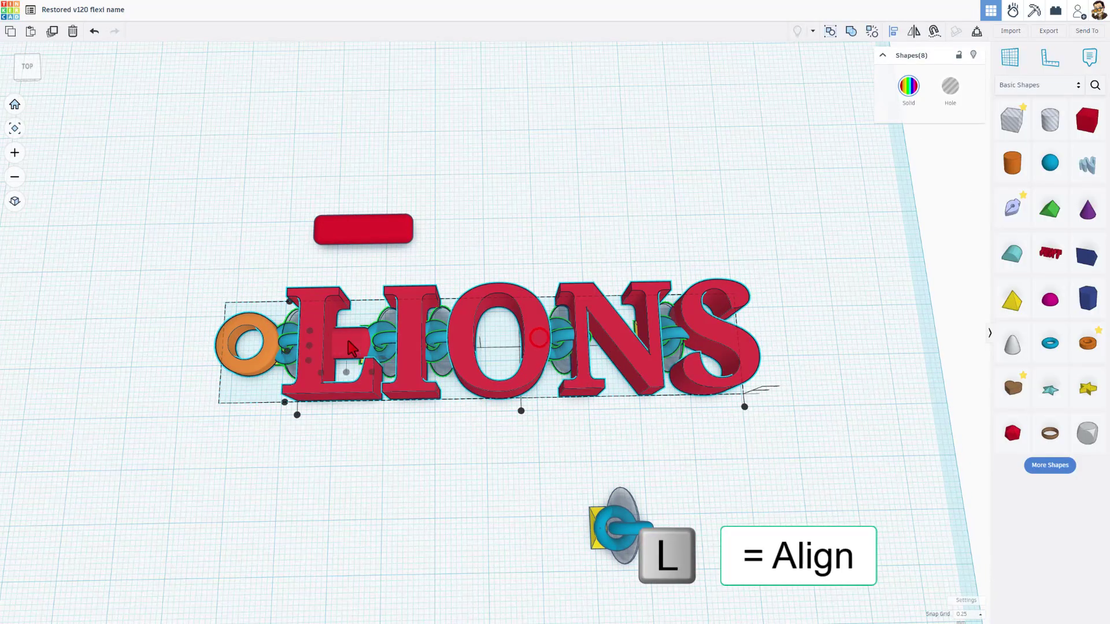
click(472, 422)
right_drag(529, 433, 576, 329)
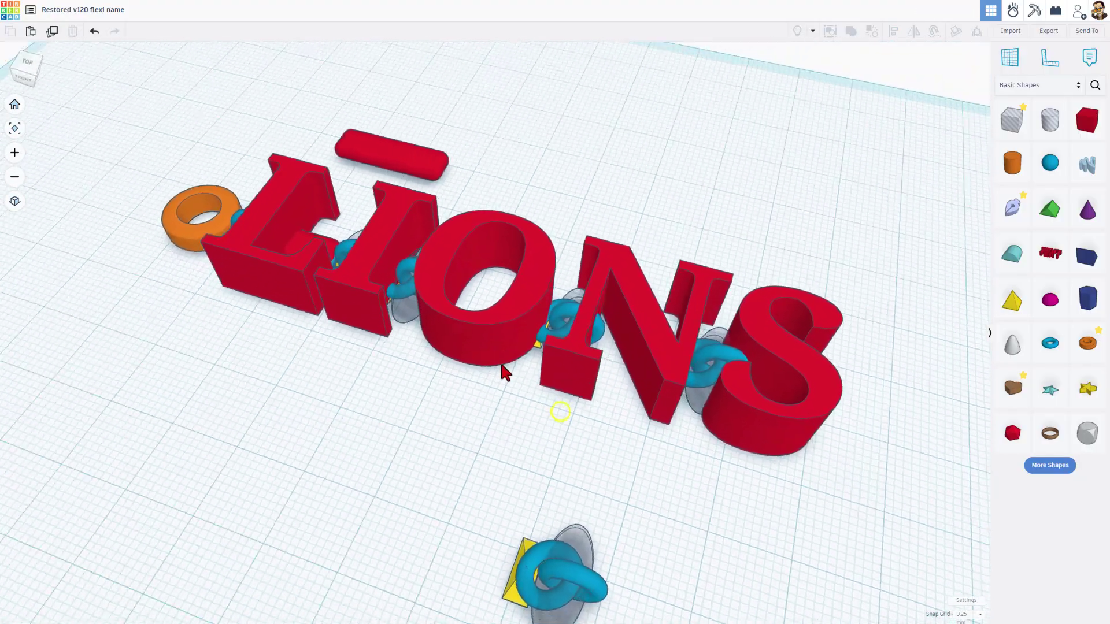
scroll(575, 328, up, 2)
scroll(590, 339, up, 2)
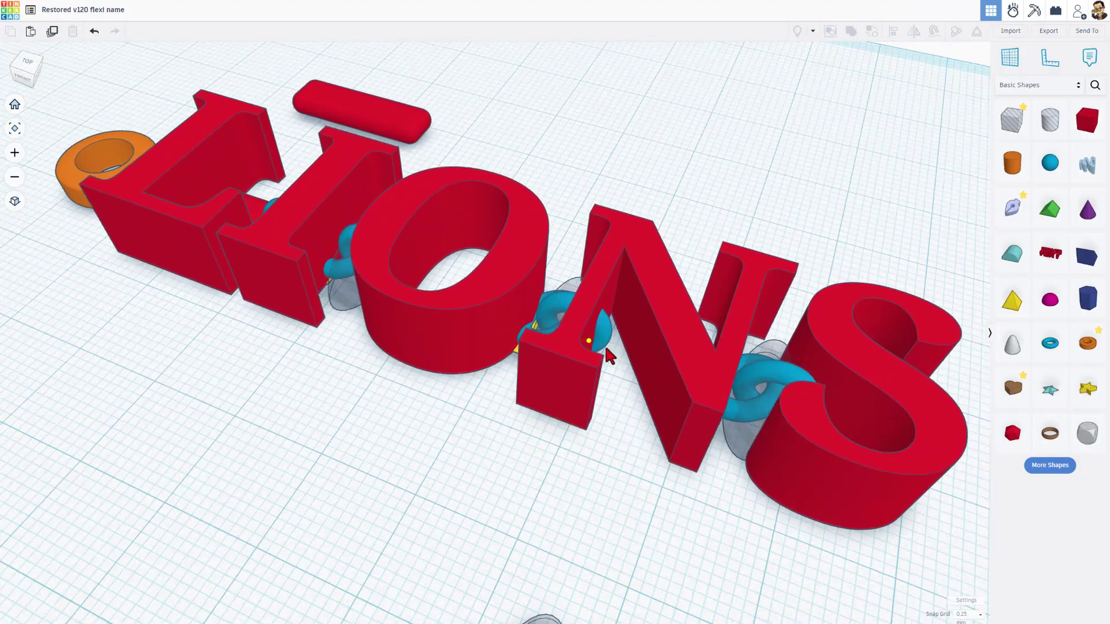
scroll(613, 357, up, 2)
scroll(684, 373, down, 3)
scroll(650, 446, down, 2)
key(w)
right_drag(650, 446, 699, 346)
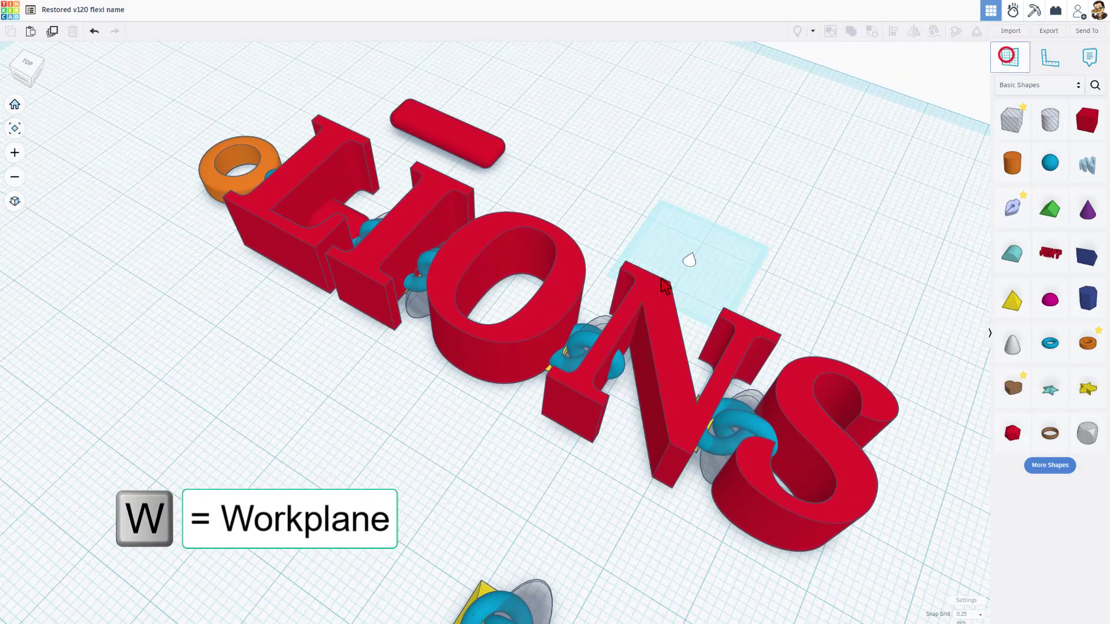
- Add a box hole beside the letters and hide the LIONS text
click(626, 340)
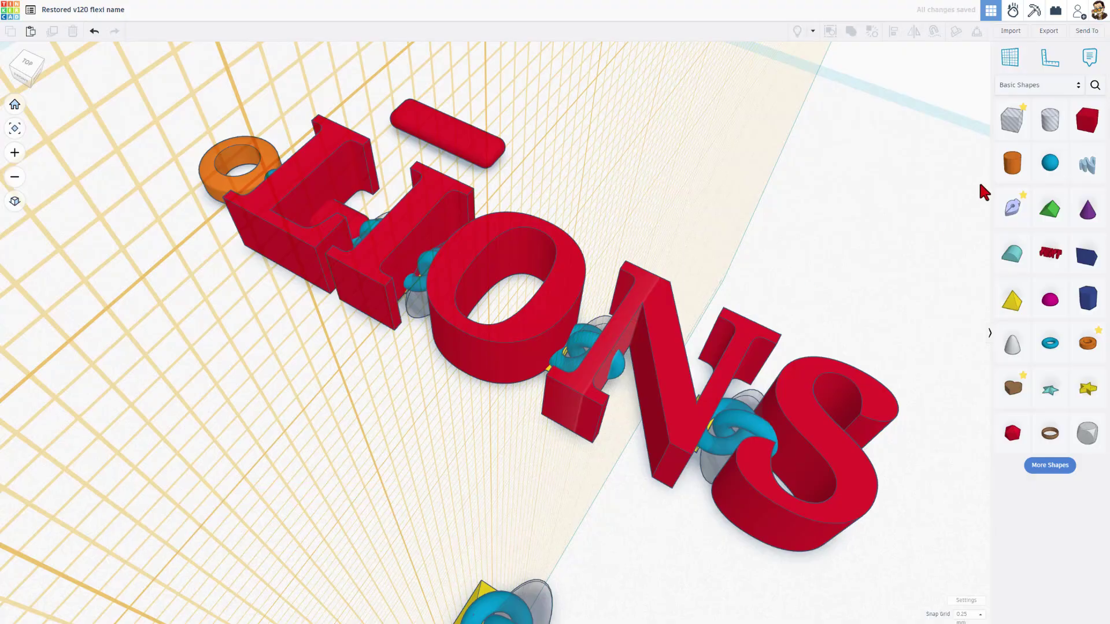
click(1017, 125)
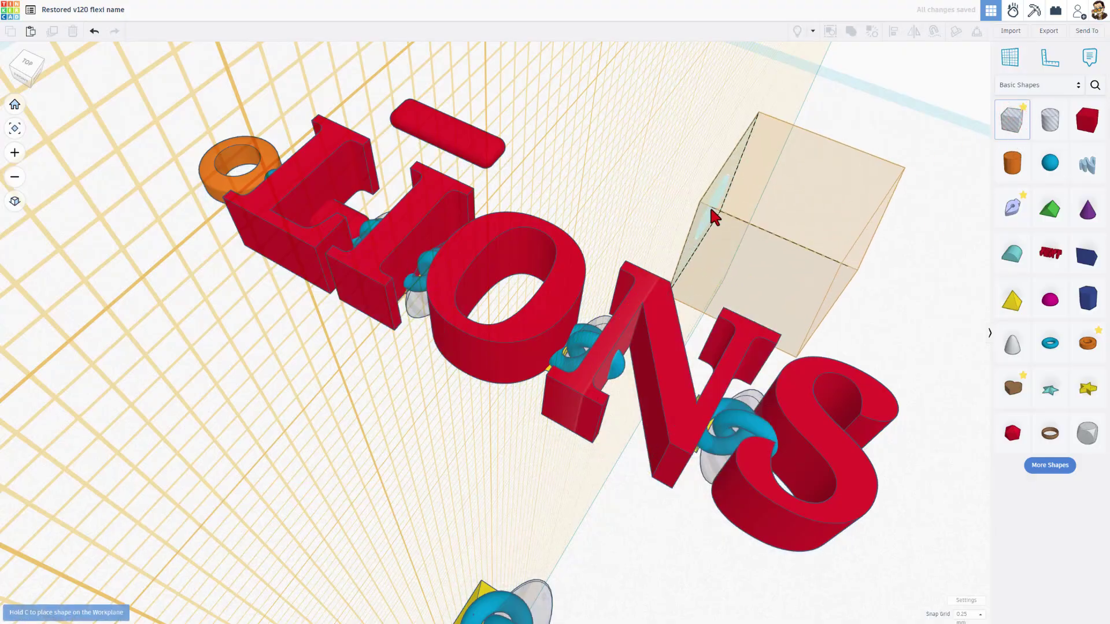
click(712, 216)
key(ctrl+h)
right_drag(706, 211, 672, 258)
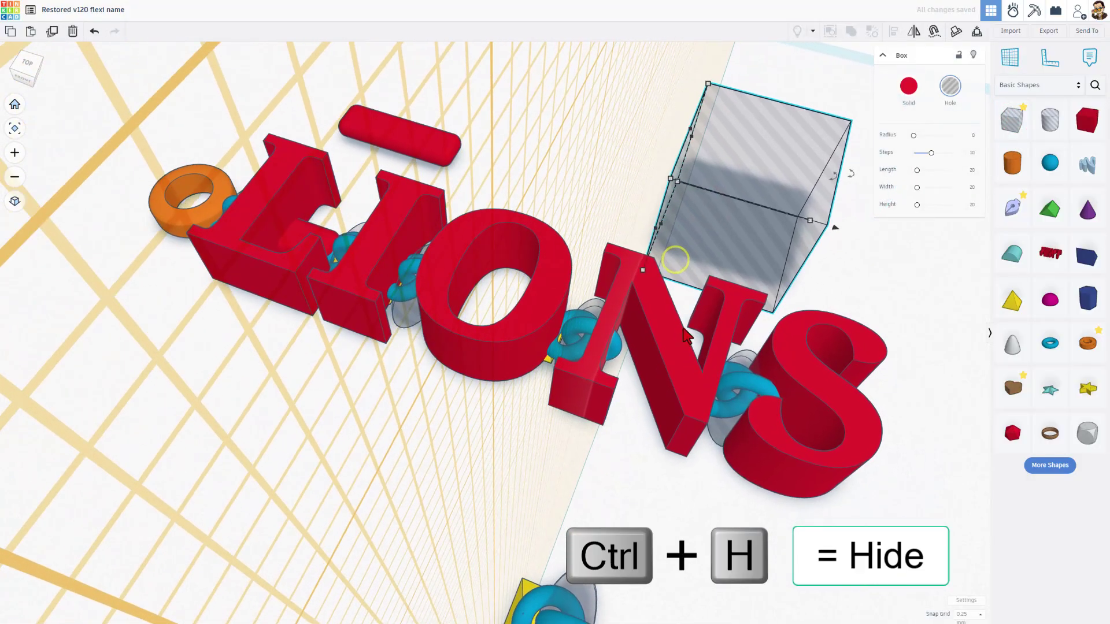
click(681, 359)
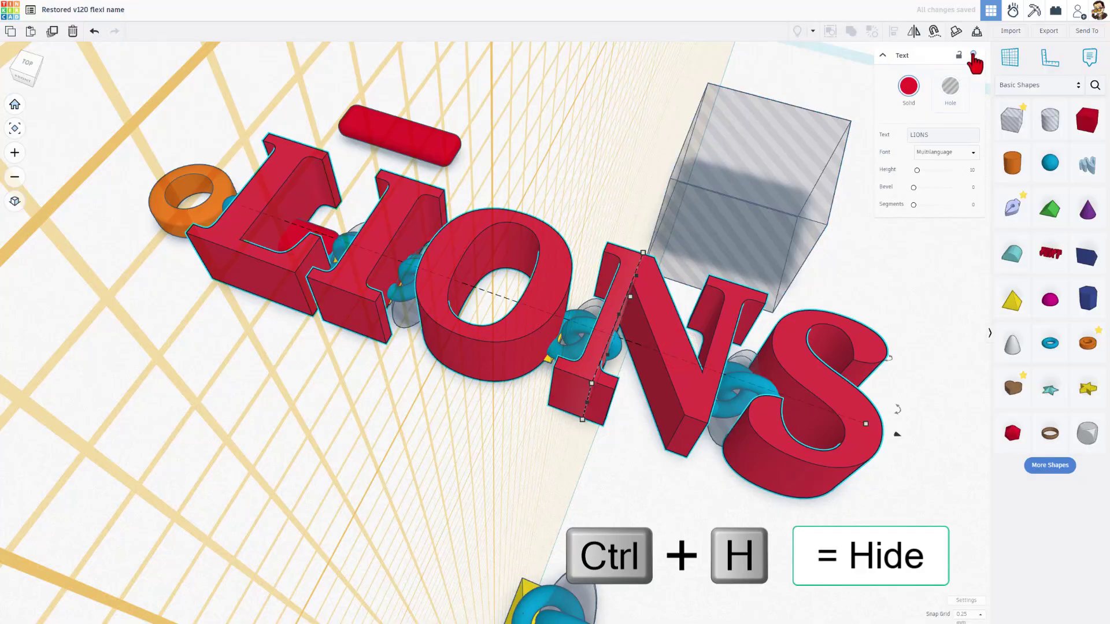
click(973, 55)
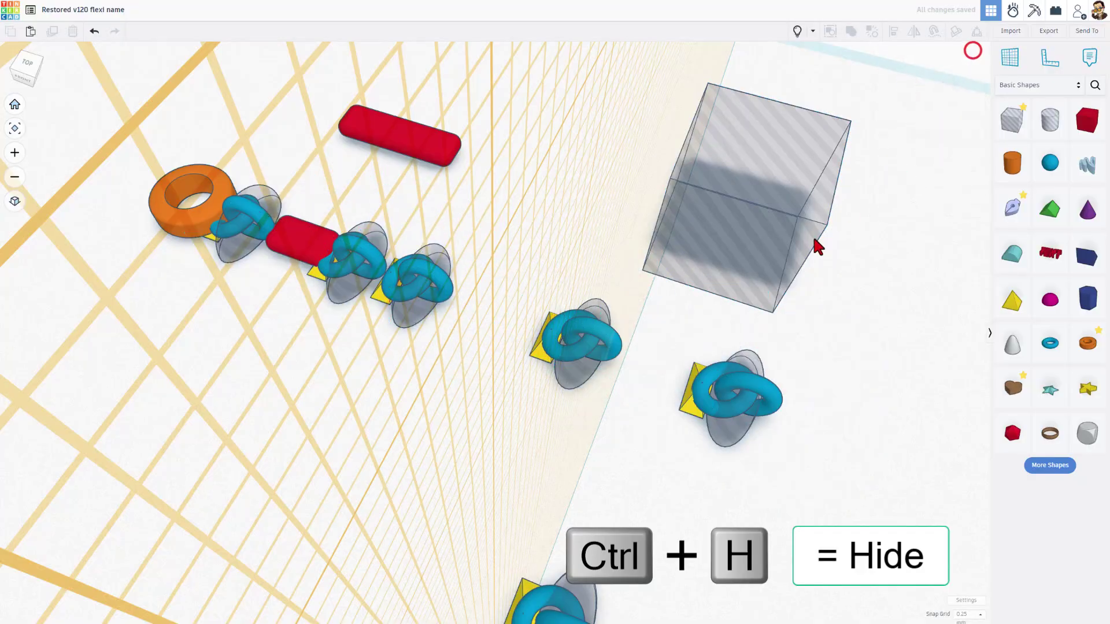
- Ungroup the O–N knot, cut the box hole from one link, and rebundle the pieces
click(576, 364)
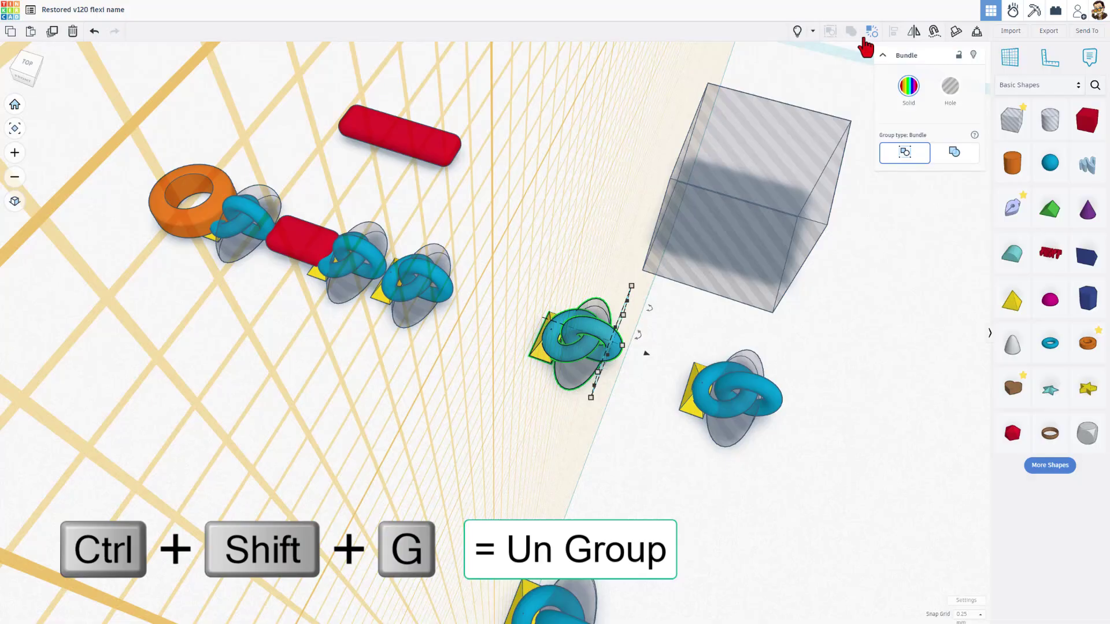
click(870, 31)
click(621, 329)
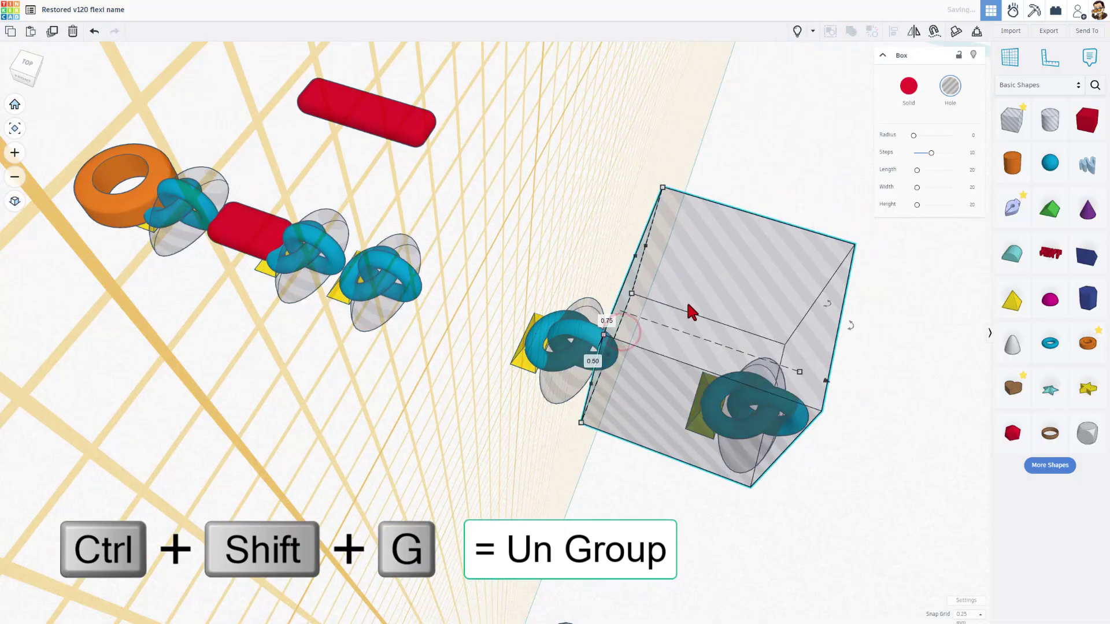
shift+click(583, 341)
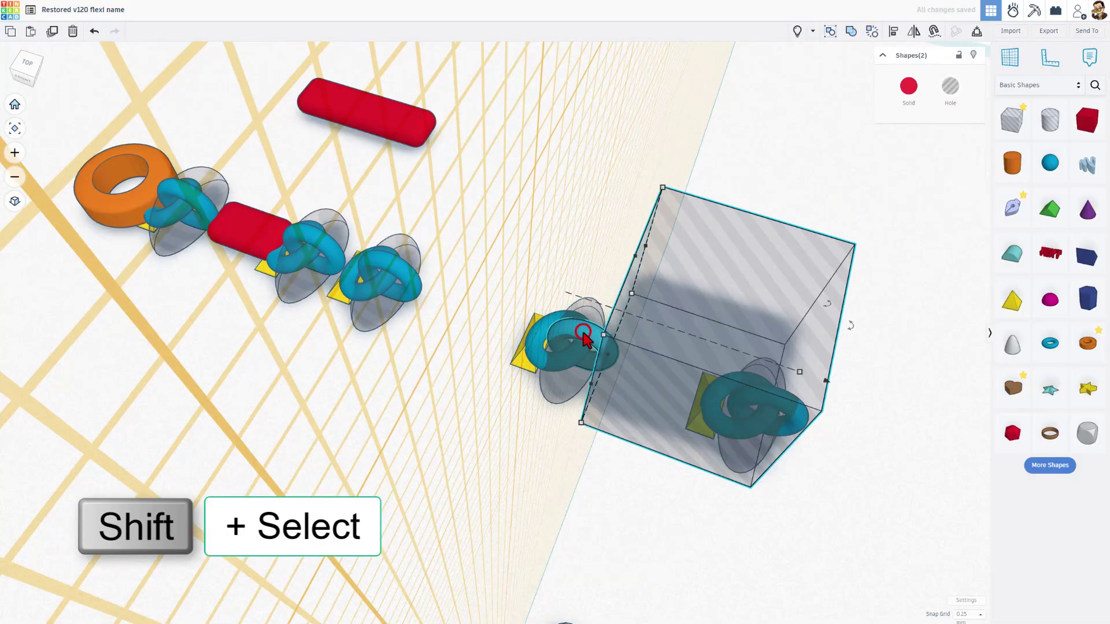
key(ctrl+g)
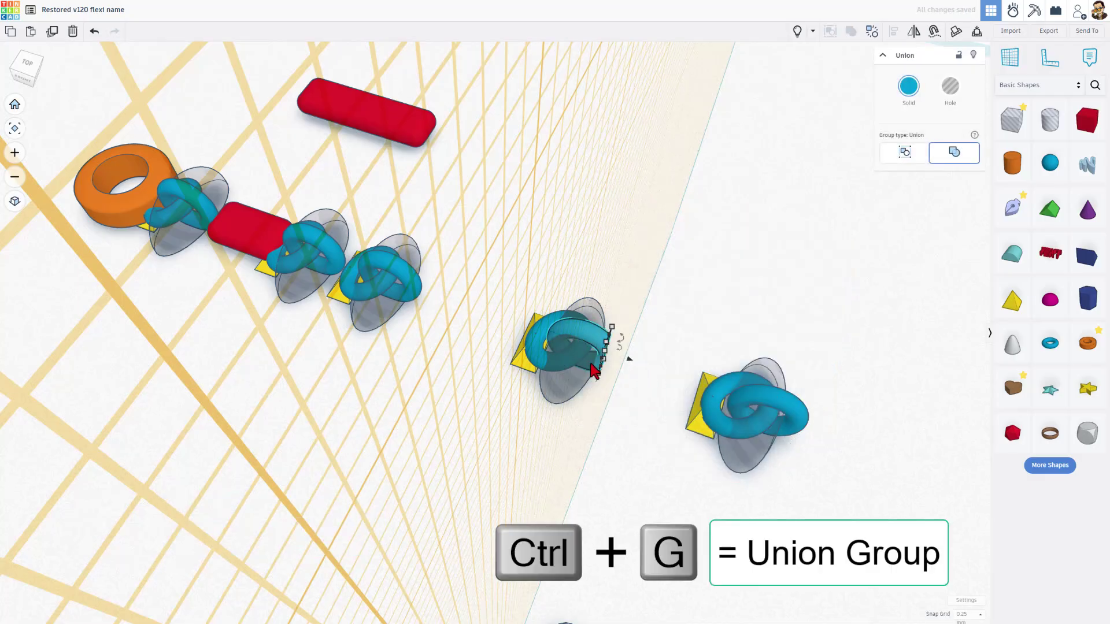
drag(649, 275, 490, 373)
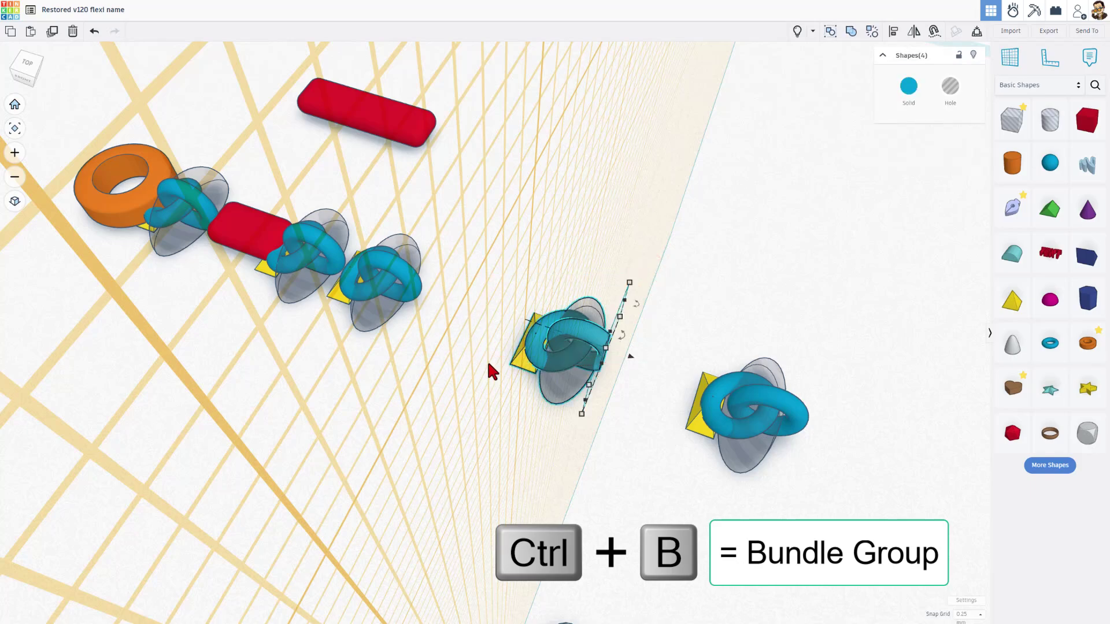
key(ctrl+b)
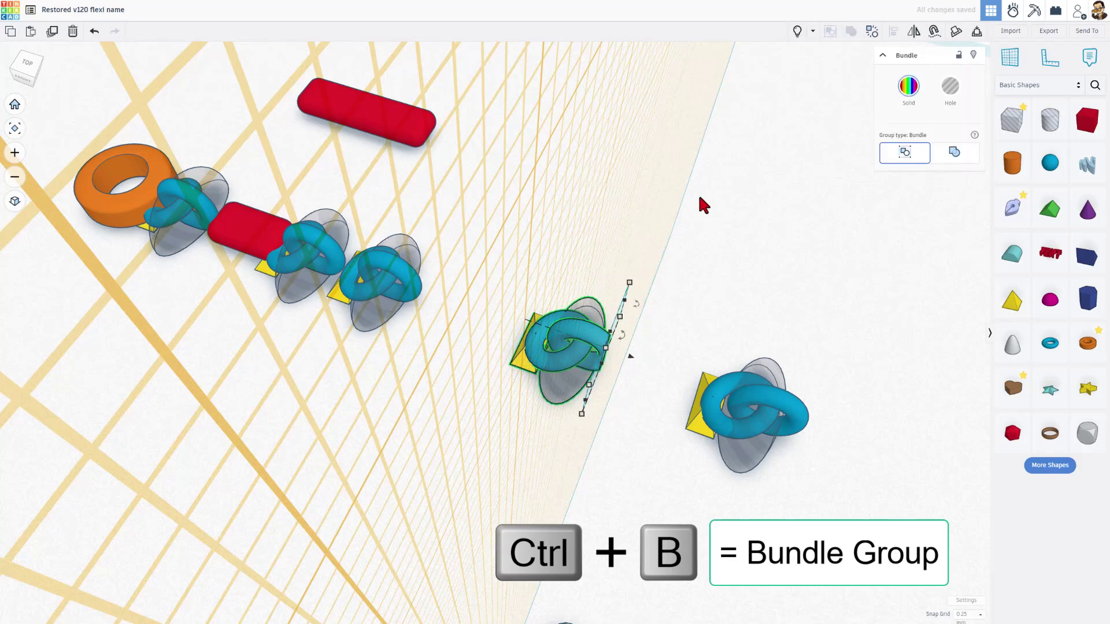
- Show LIONS, reset the workplane to the grid, and group every keychain part together
click(798, 33)
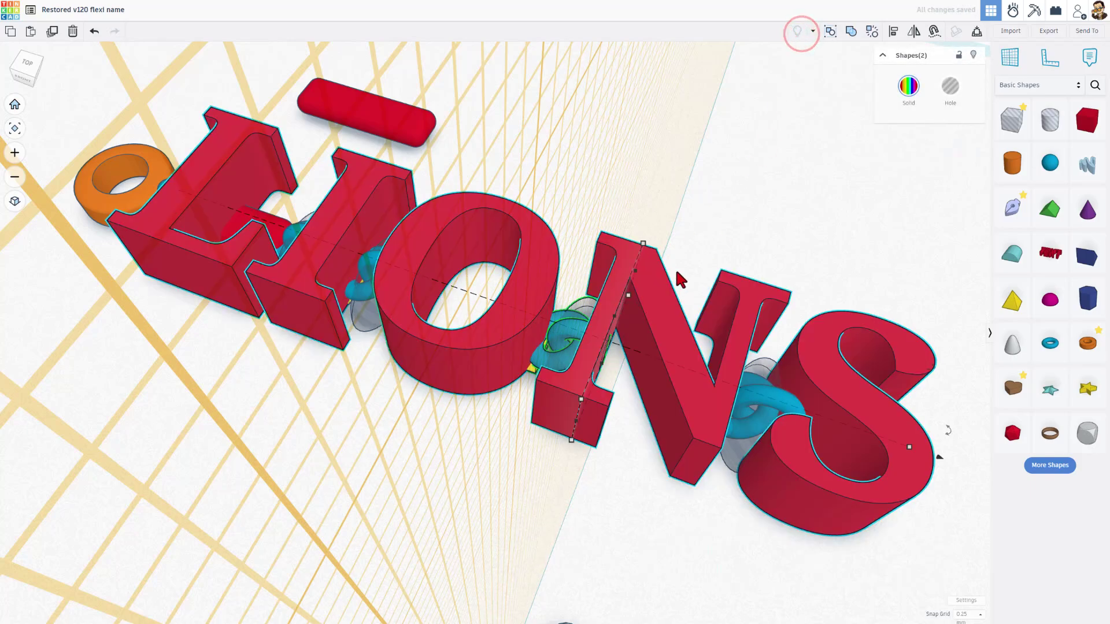
key(w)
click(704, 218)
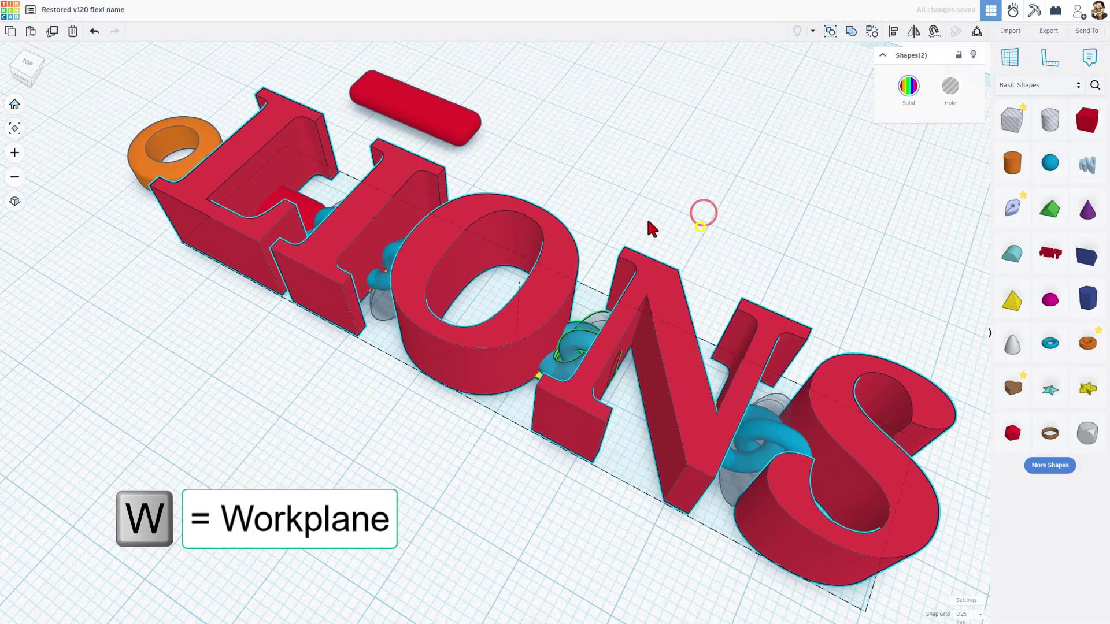
right_drag(644, 228, 595, 457)
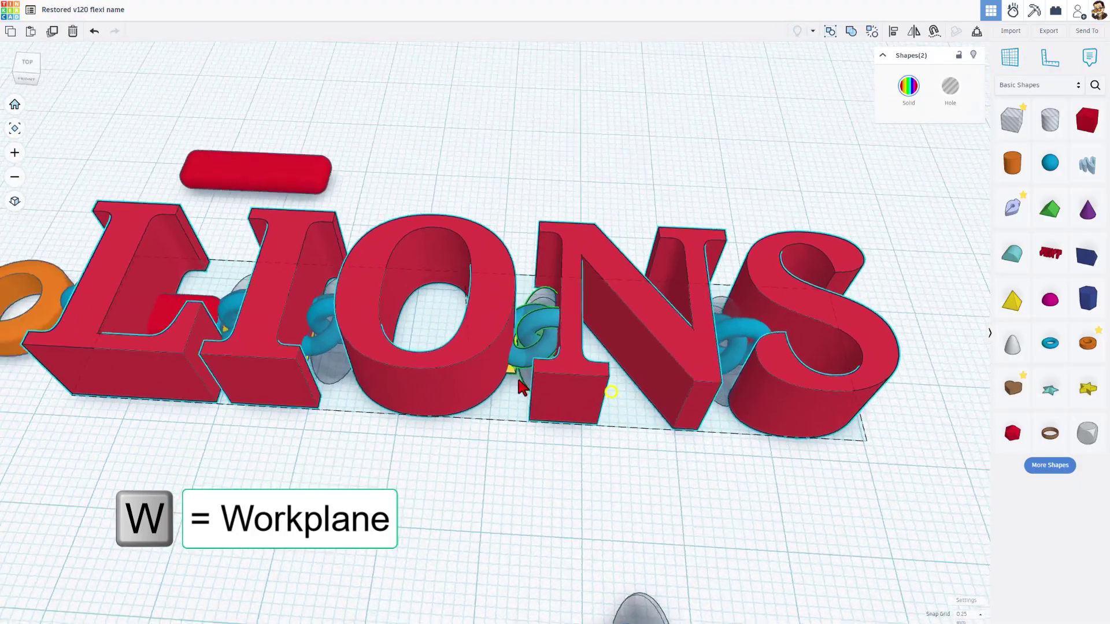
mouse_move(572, 330)
right_down()
mouse_move(597, 392)
mouse_move(376, 482)
mouse_move(144, 461)
mouse_move(221, 469)
mouse_move(243, 498)
mouse_move(228, 513)
mouse_move(388, 398)
right_up()
click(266, 442)
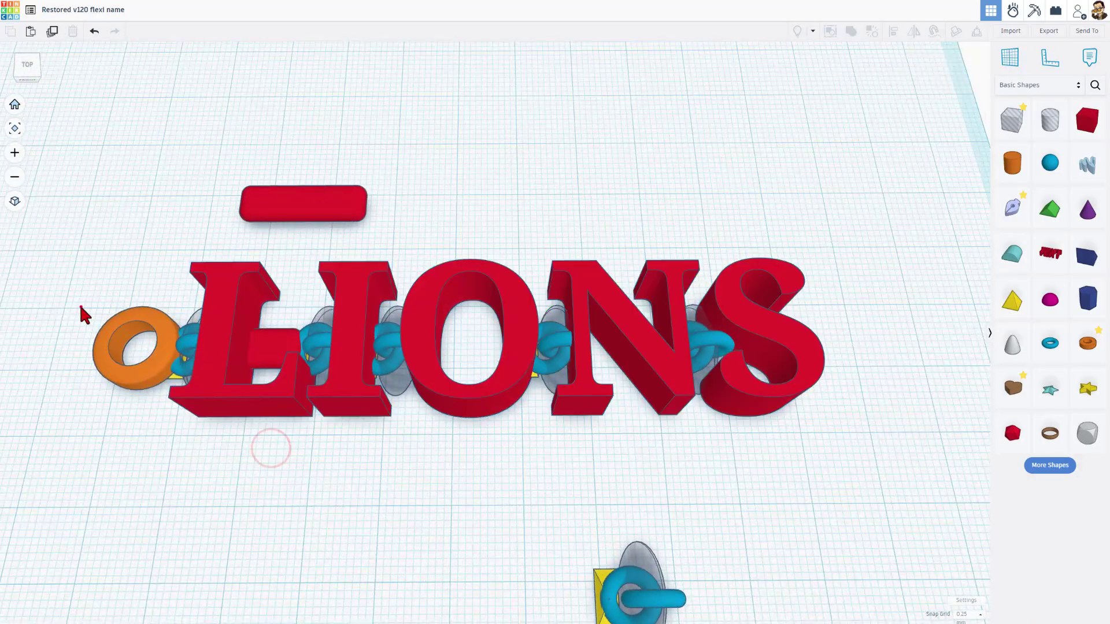
mouse_move(80, 307)
mouse_down()
mouse_move(710, 434)
mouse_move(738, 429)
mouse_up()
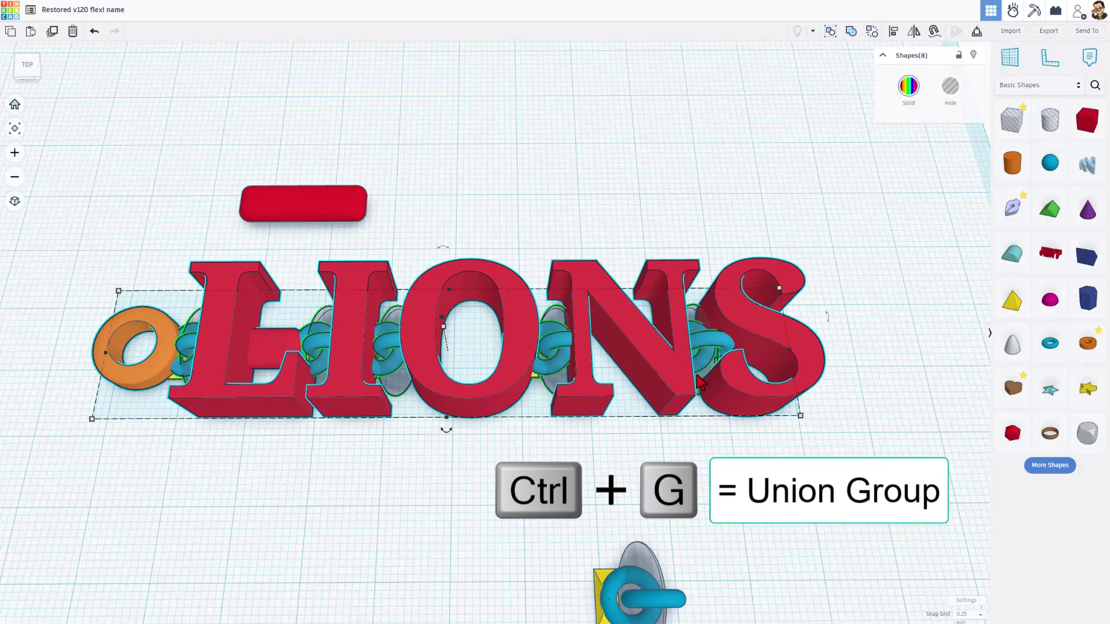
key(ctrl+g)
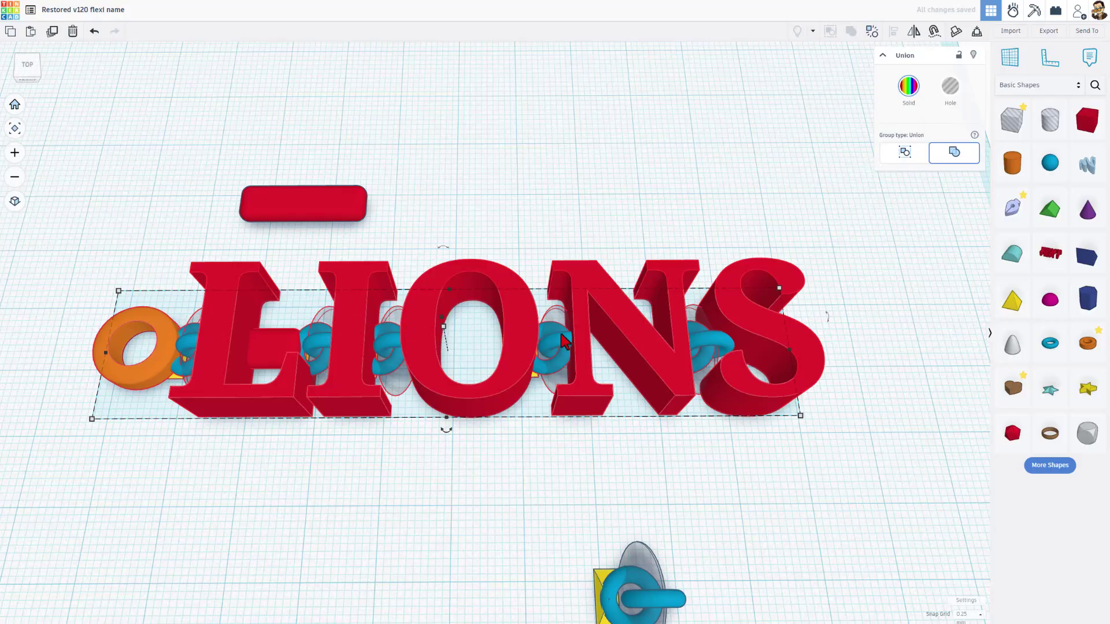
- Orbit around the union, toggling transparency to inspect the interlocked links
right_drag(563, 358, 588, 415)
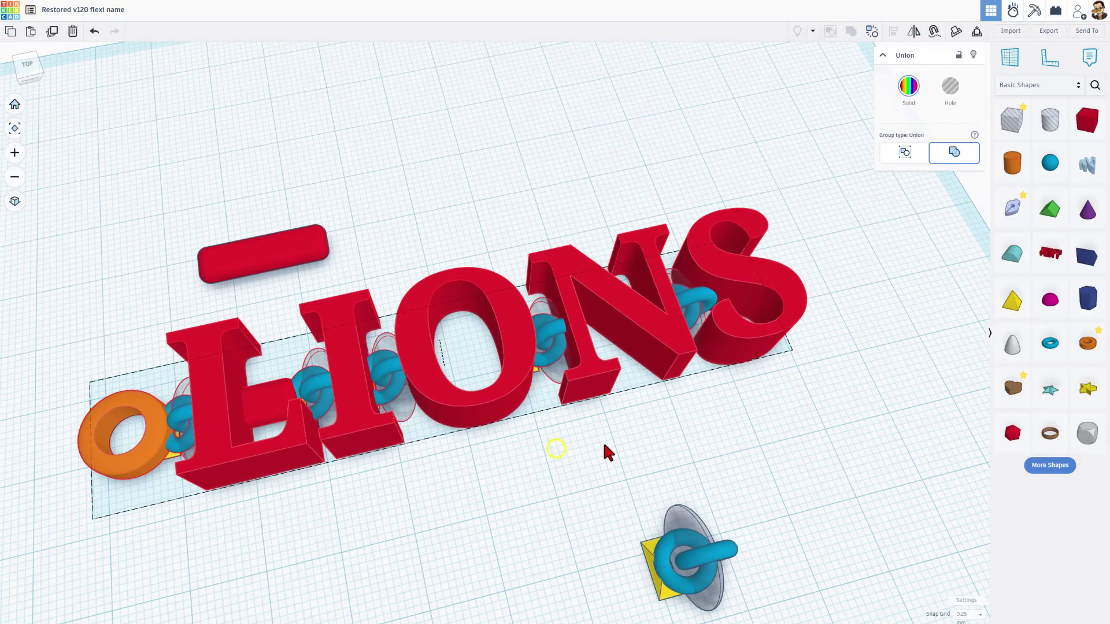
scroll(588, 415, up, 2)
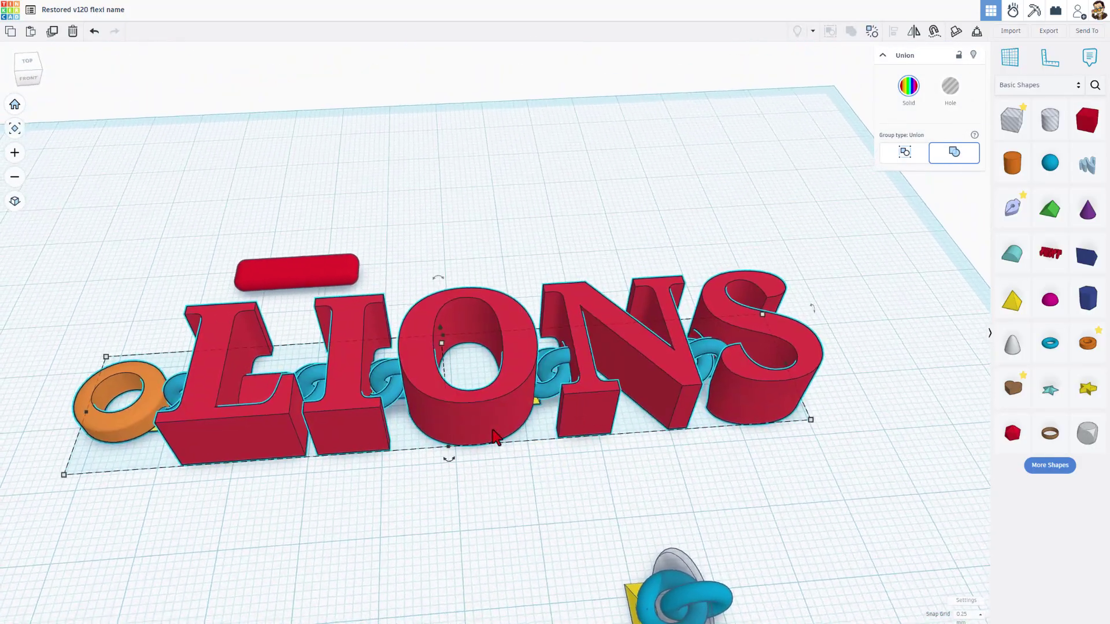
scroll(338, 416, up, 2)
scroll(379, 421, up, 2)
right_drag(378, 420, 403, 321)
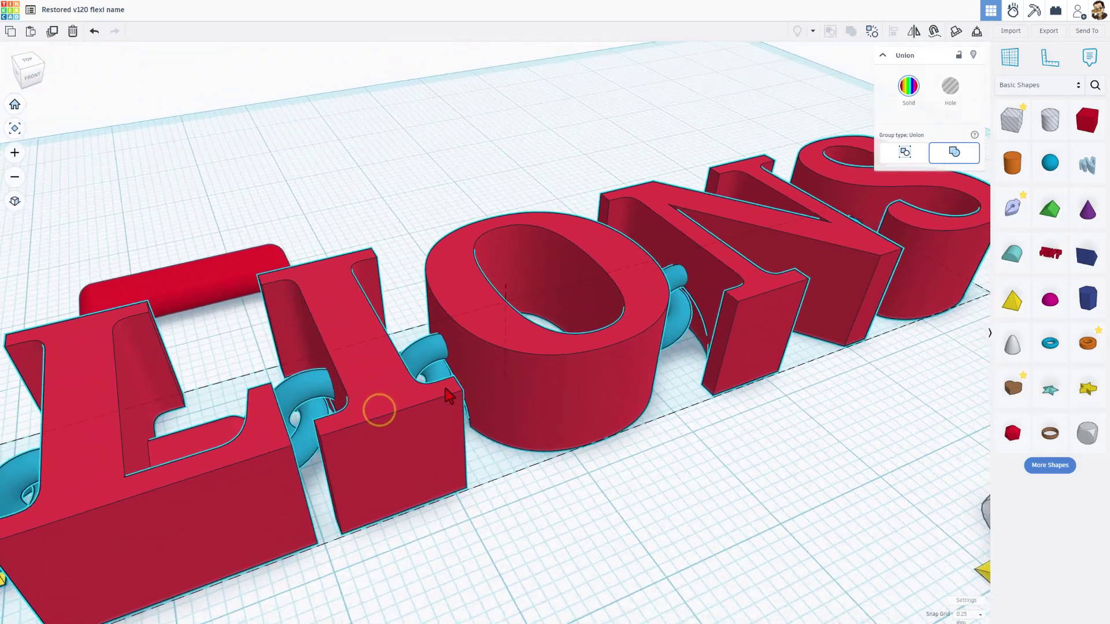
scroll(404, 320, up, 1)
scroll(414, 335, up, 1)
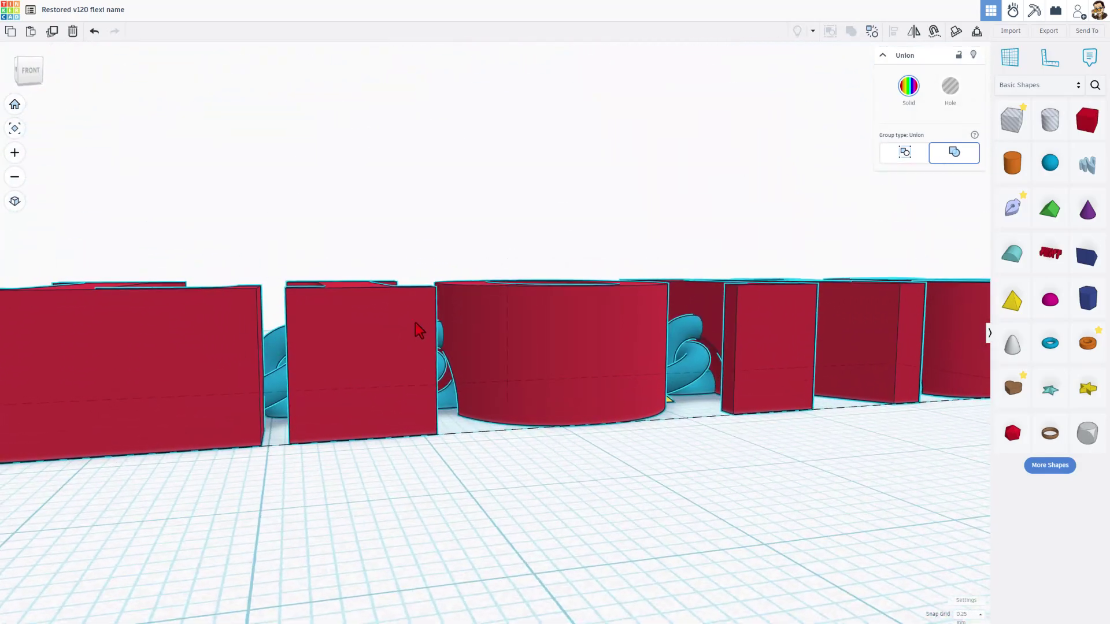
scroll(434, 365, up, 3)
click(539, 330)
key(t)
mouse_move(538, 353)
right_down()
mouse_move(410, 373)
mouse_move(398, 419)
mouse_move(421, 375)
right_up()
scroll(421, 387, down, 5)
right_drag(344, 515, 274, 532)
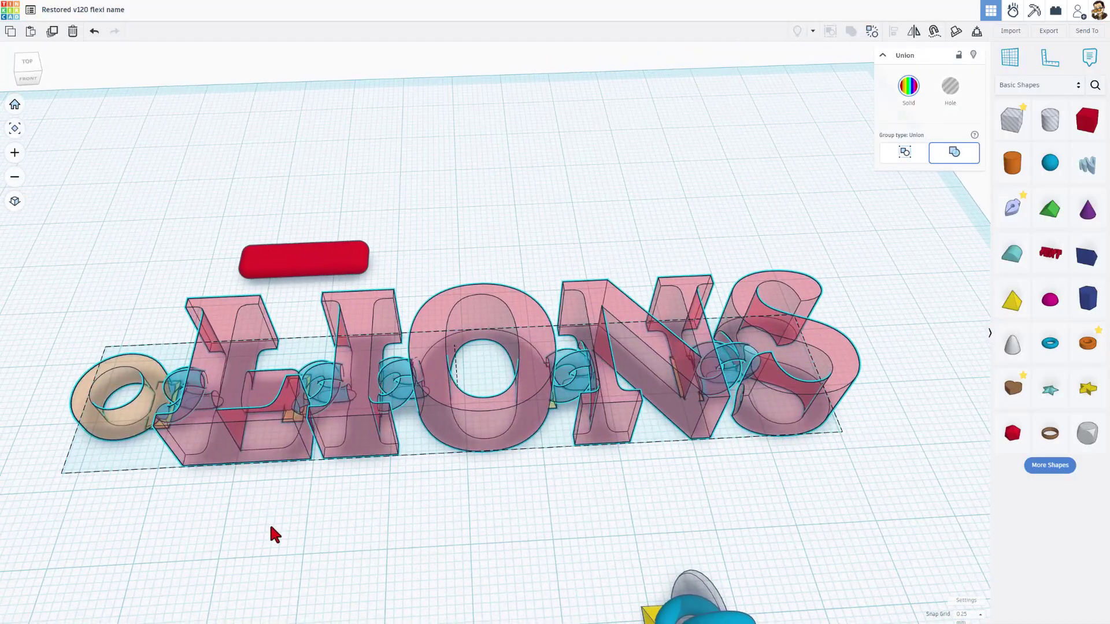
key(t)
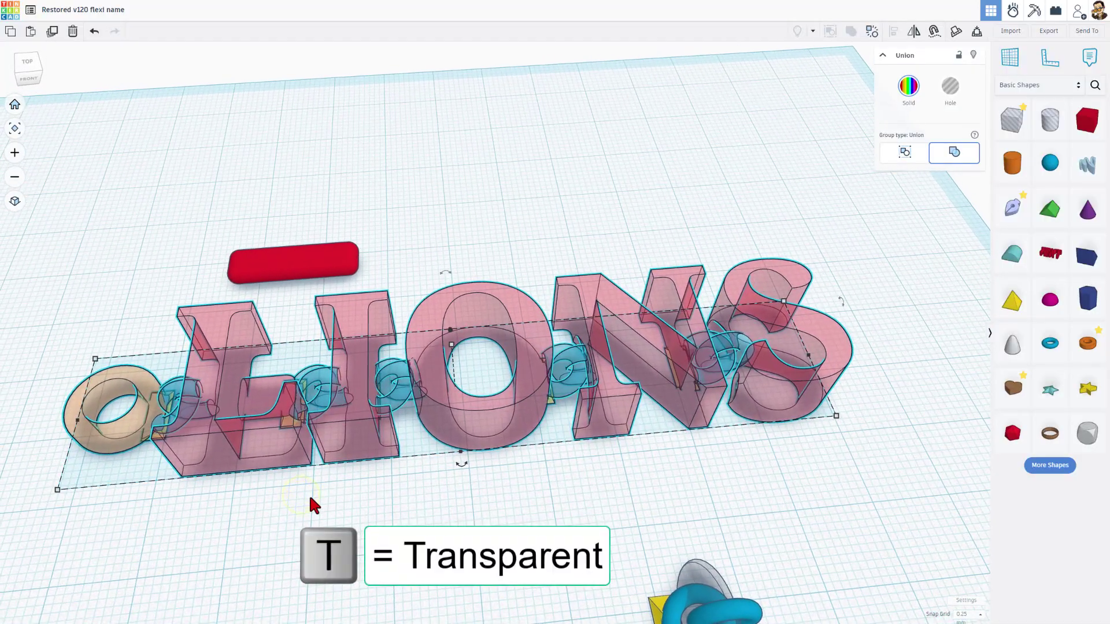
key(t)
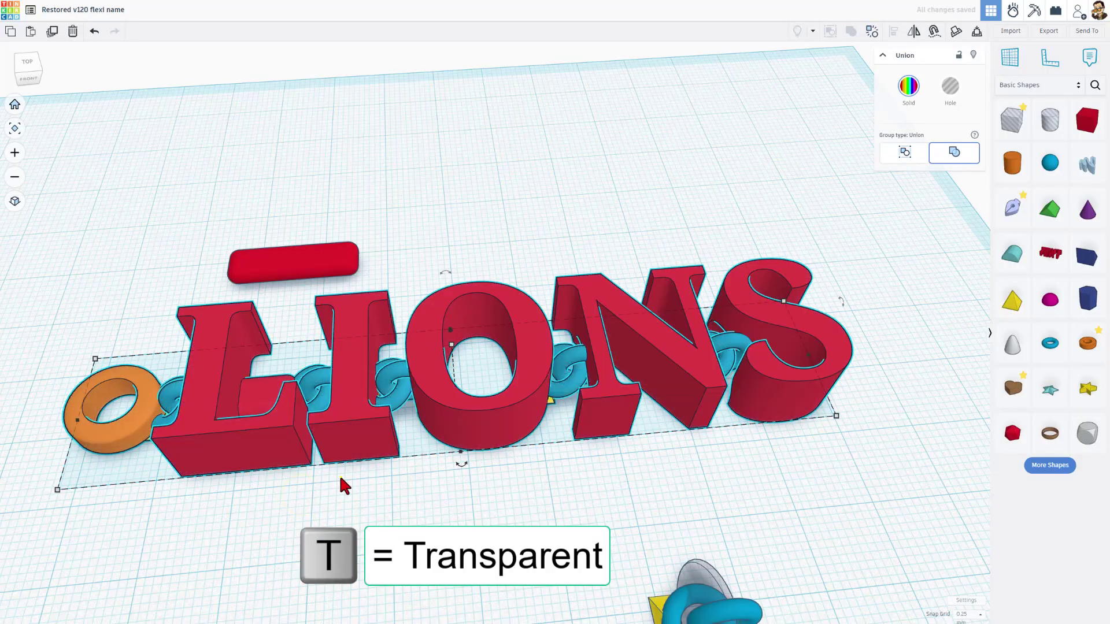
right_drag(345, 476, 340, 480)
- Reselect the whole LIONS keychain union and save it as an STL file
click(587, 229)
click(596, 302)
click(1049, 31)
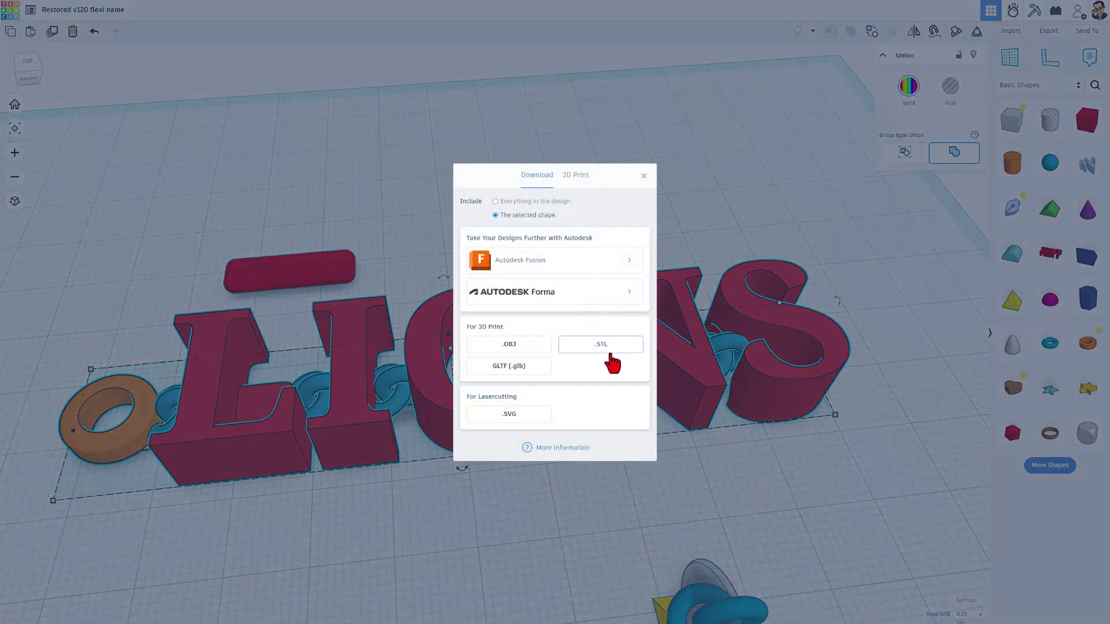
click(601, 346)
text(lions flexi KC name.stl)
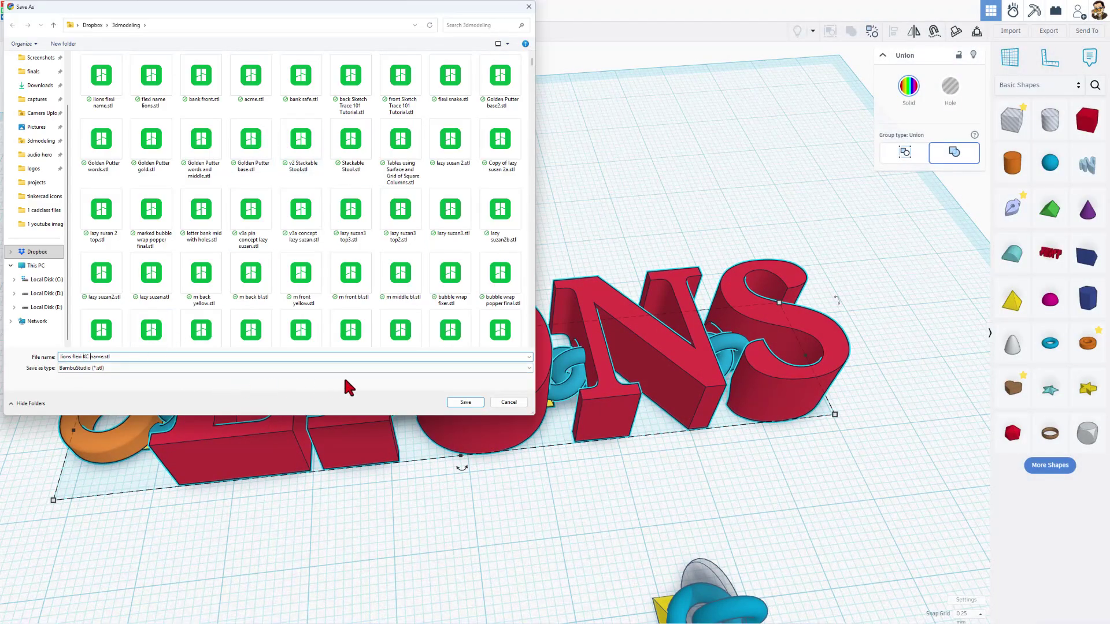
click(466, 403)
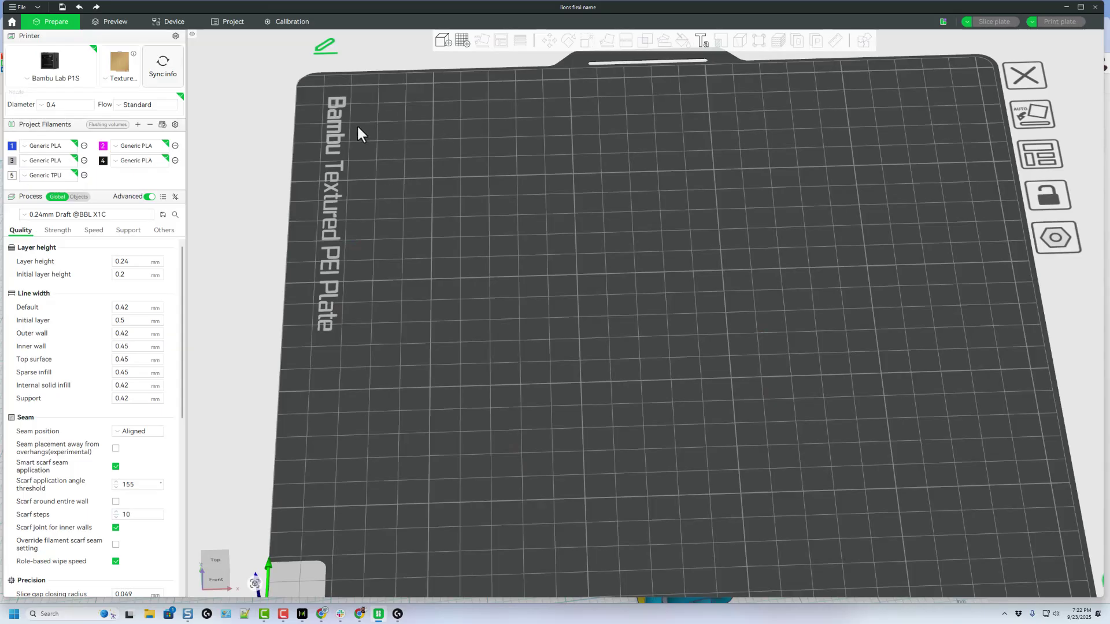
- Import lions flexi KC name.stl onto the build plate and slice it, giving a 24-minute estimate
click(441, 42)
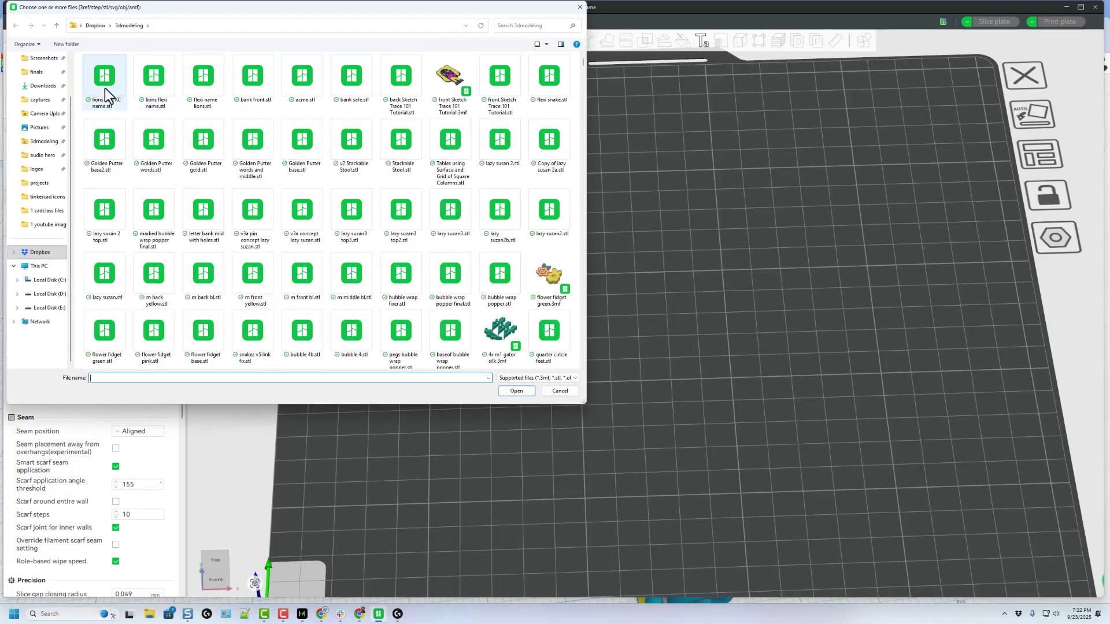
double_click(101, 86)
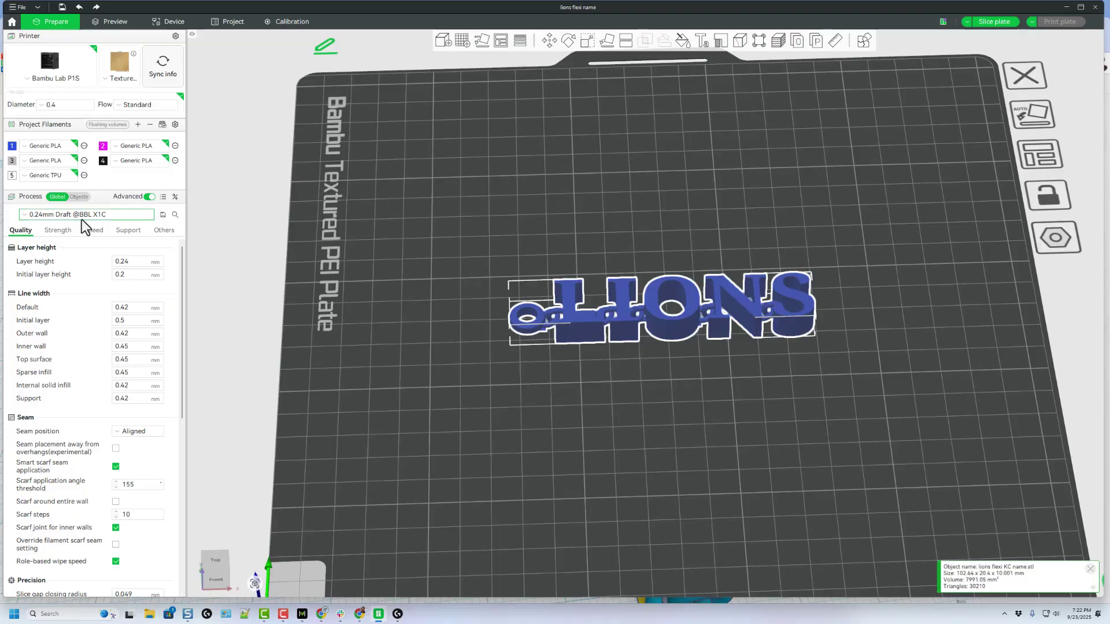
click(997, 24)
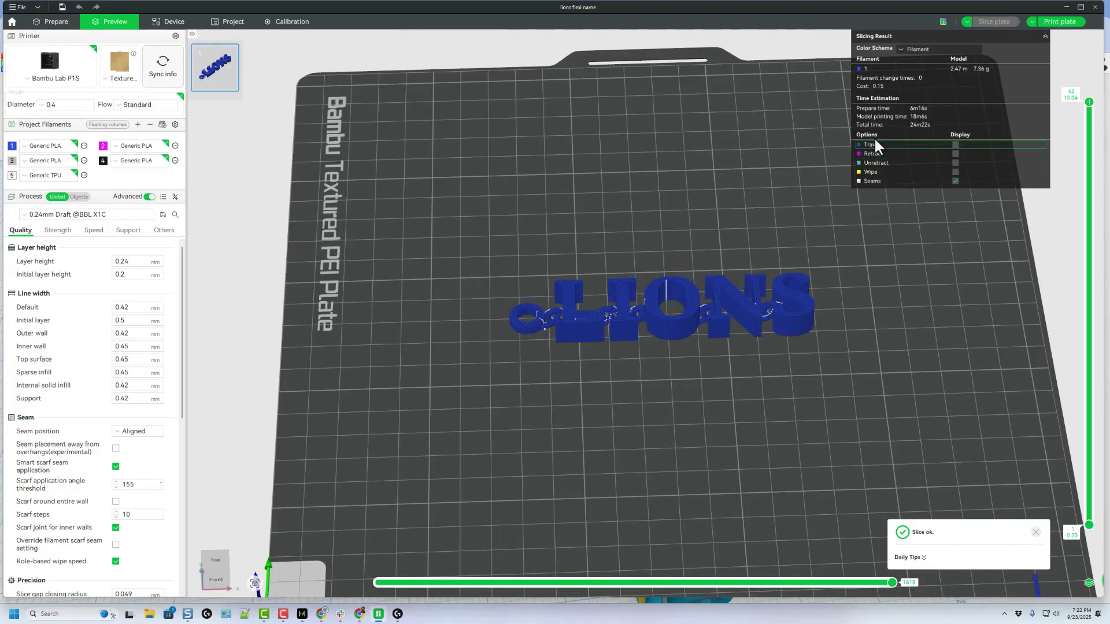